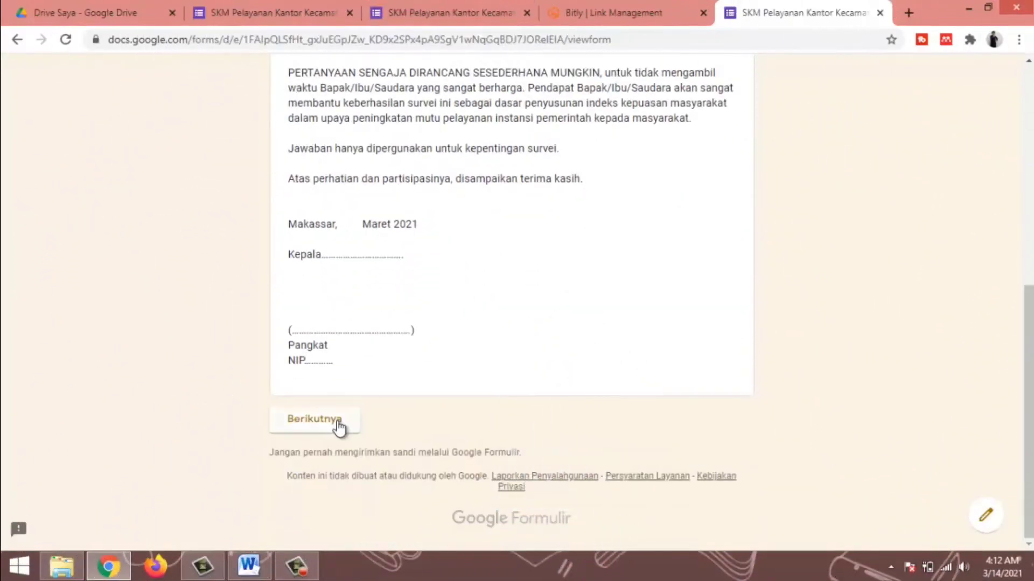
Continue past the survey introduction, enter Umur 34, Jenis Kelamin Laki-laki and Pendidikan Terakhir S2, and proceed to the opinion questions
{"action": "left_click", "coordinate": [338, 421]}
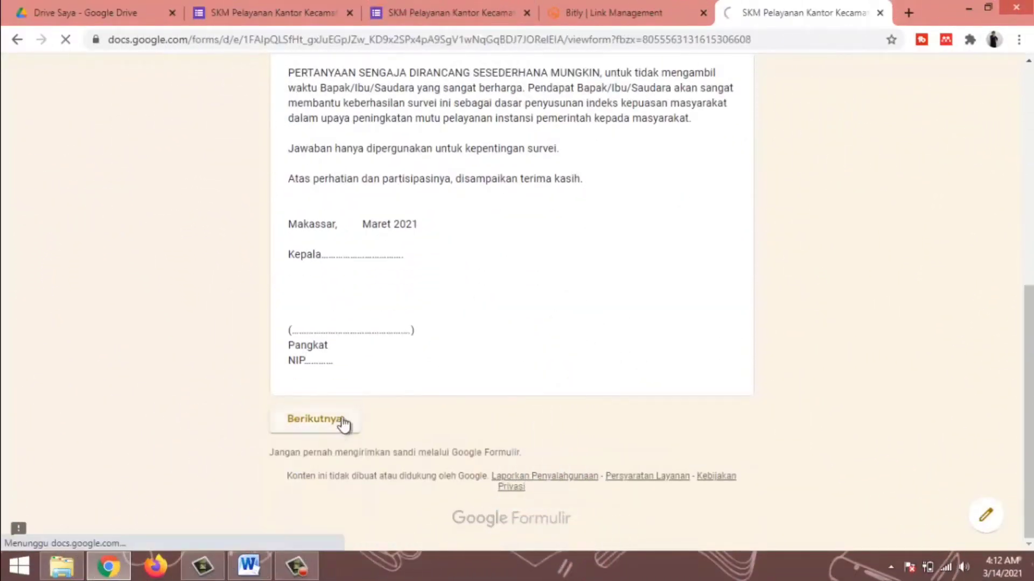
{"action": "scroll", "coordinate": [554, 320], "scroll_direction": "down", "scroll_amount": 2}
{"action": "left_click", "coordinate": [360, 289]}
{"action": "type", "text": "34"}
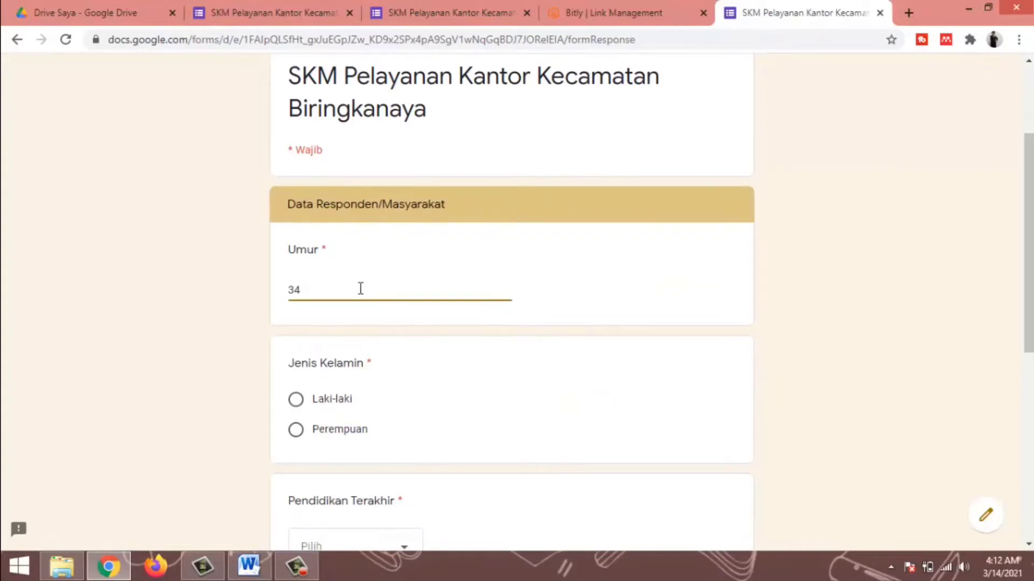
{"action": "left_click", "coordinate": [316, 401]}
{"action": "scroll", "coordinate": [382, 300], "scroll_direction": "down", "scroll_amount": 5}
{"action": "left_click", "coordinate": [397, 253]}
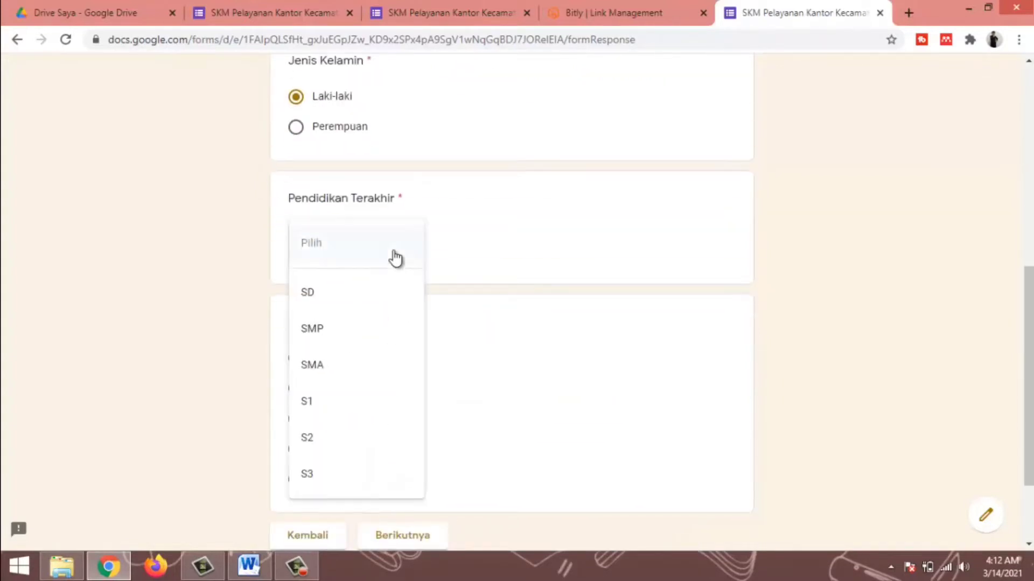
{"action": "left_click", "coordinate": [328, 444]}
{"action": "scroll", "coordinate": [439, 401], "scroll_direction": "down", "scroll_amount": 2}
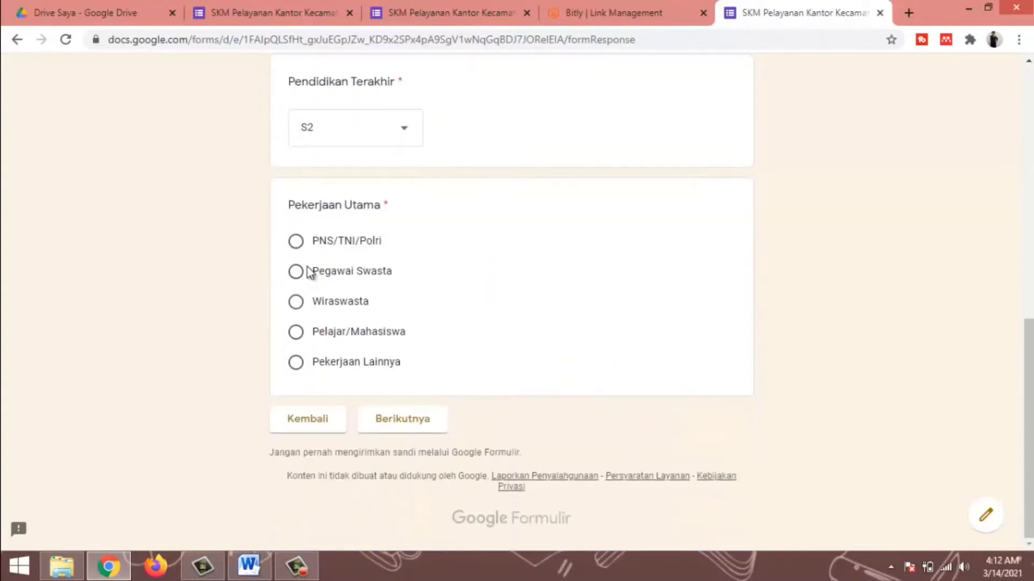
{"action": "left_click", "coordinate": [396, 428]}
Answer Kurang Mudah for the ease of procedures and Disiplin for staff discipline, and submit the survey response
{"action": "scroll", "coordinate": [486, 393], "scroll_direction": "down", "scroll_amount": 3}
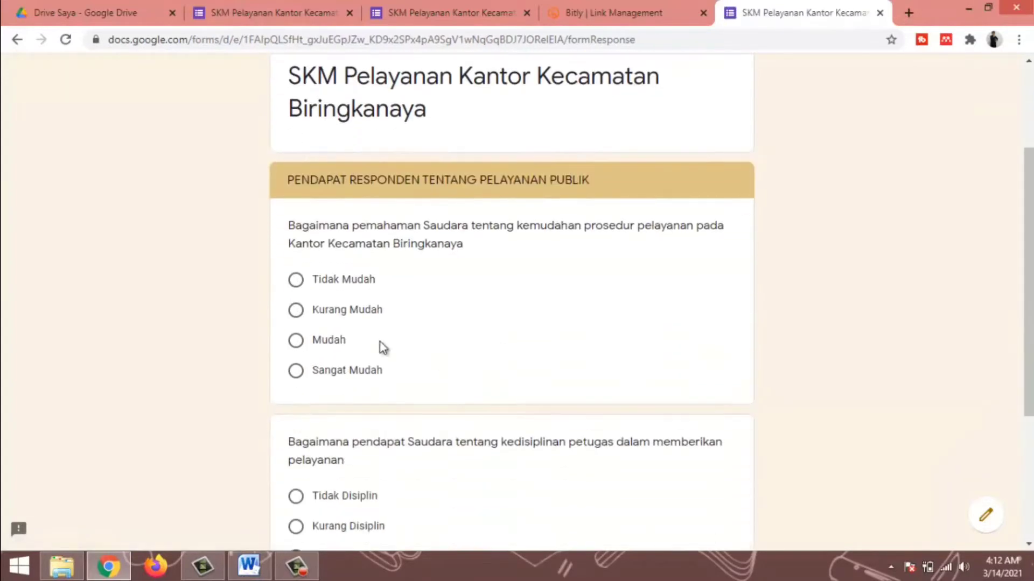
{"action": "left_click", "coordinate": [300, 312]}
{"action": "scroll", "coordinate": [443, 346], "scroll_direction": "down", "scroll_amount": 4}
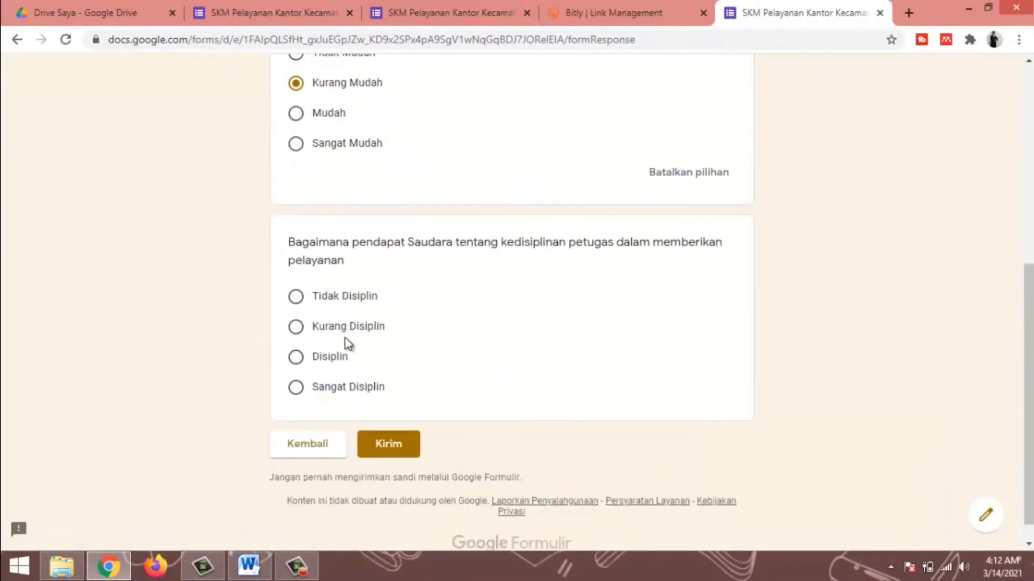
{"action": "left_click", "coordinate": [296, 356]}
{"action": "scroll", "coordinate": [492, 439], "scroll_direction": "down", "scroll_amount": 1}
{"action": "left_click", "coordinate": [389, 421]}
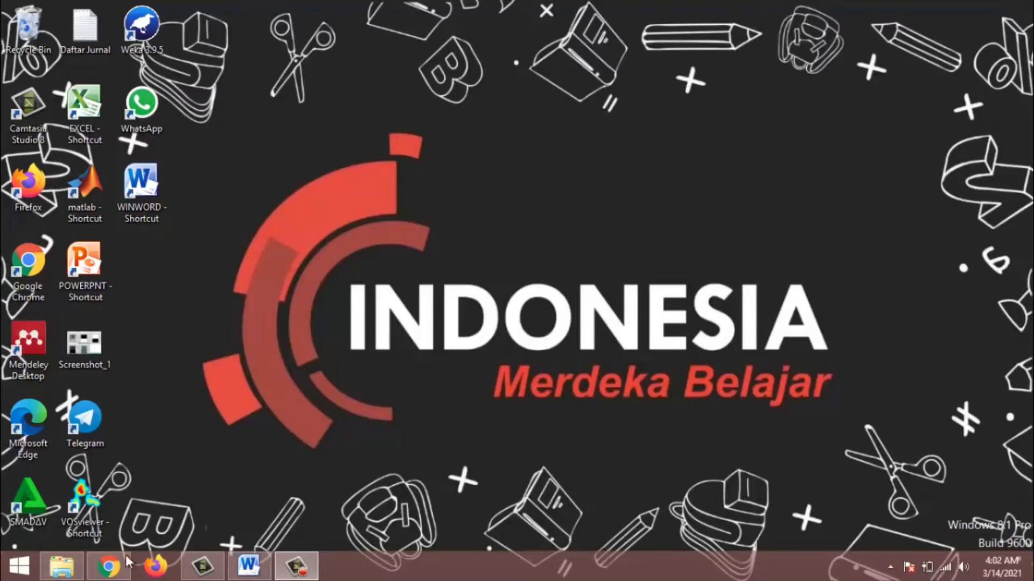
Switch to Chrome, open Google Drive and create a new blank Google Form
{"action": "left_click", "coordinate": [188, 532]}
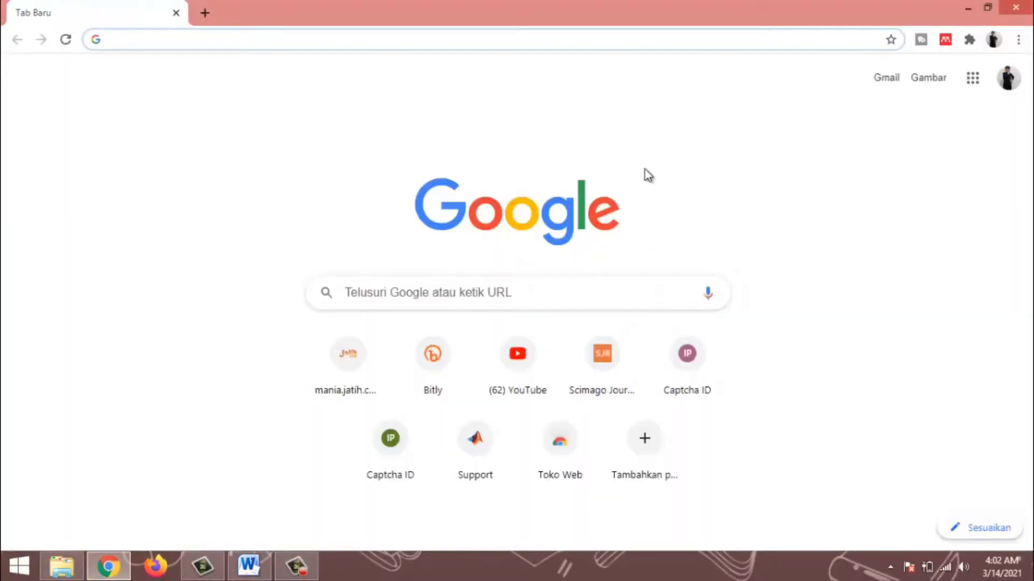
{"action": "left_click", "coordinate": [972, 79]}
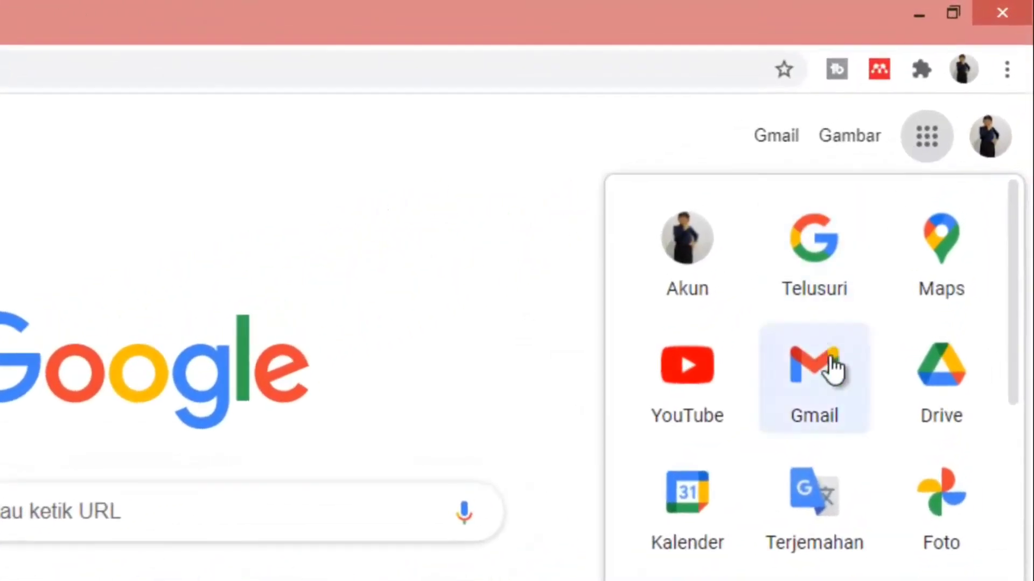
{"action": "left_click", "coordinate": [934, 381]}
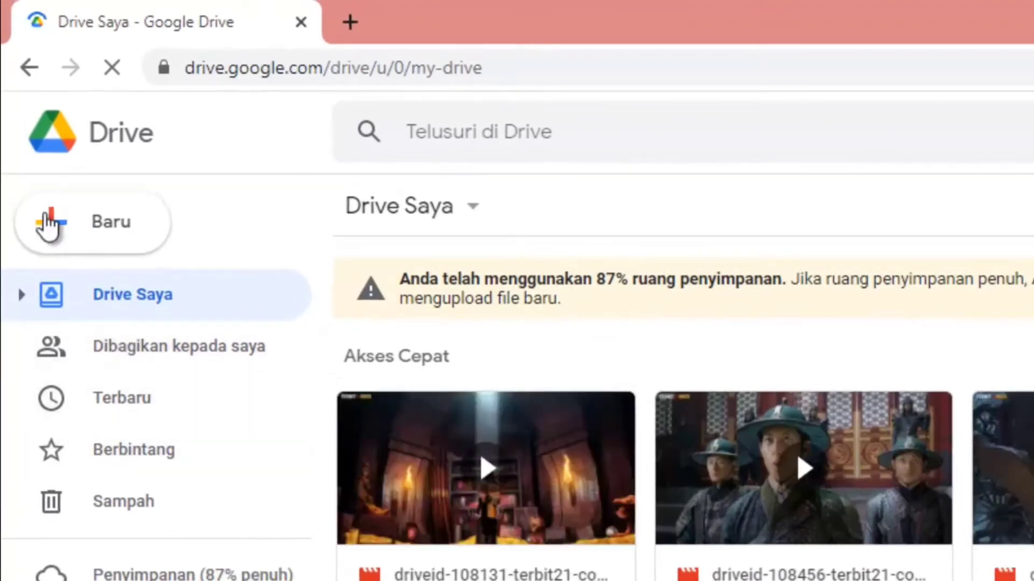
{"action": "left_click", "coordinate": [75, 231]}
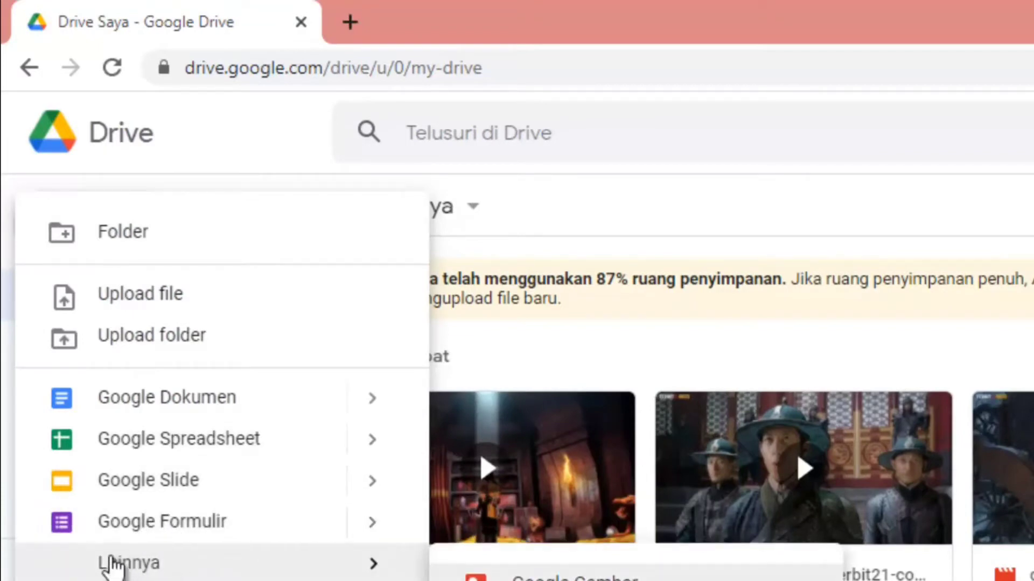
{"action": "left_click", "coordinate": [124, 531]}
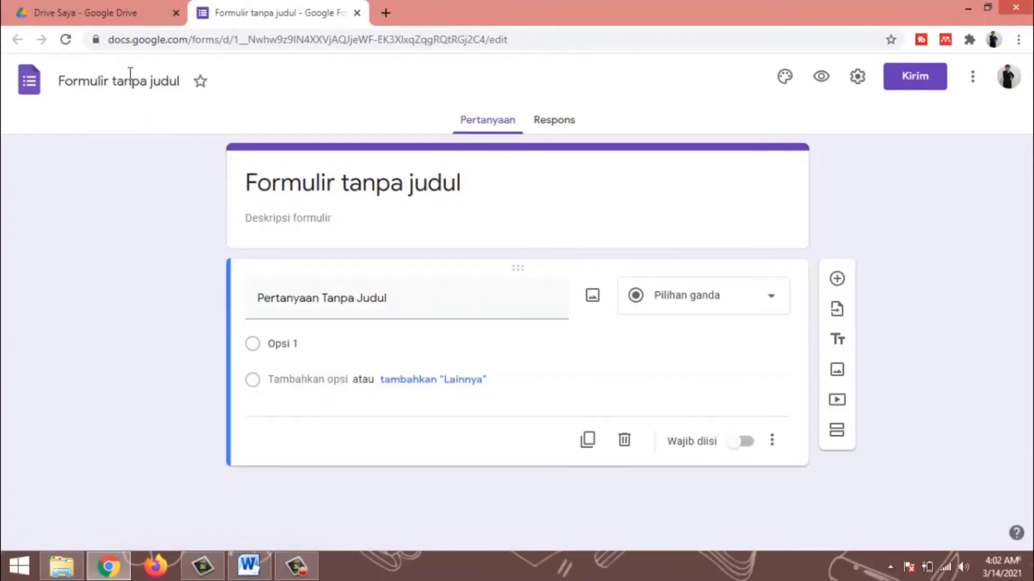
Name the form "SKM Pelayanan Kantor Kecamatan Biringkanaya" and apply the same text as its heading
{"action": "left_click", "coordinate": [130, 76]}
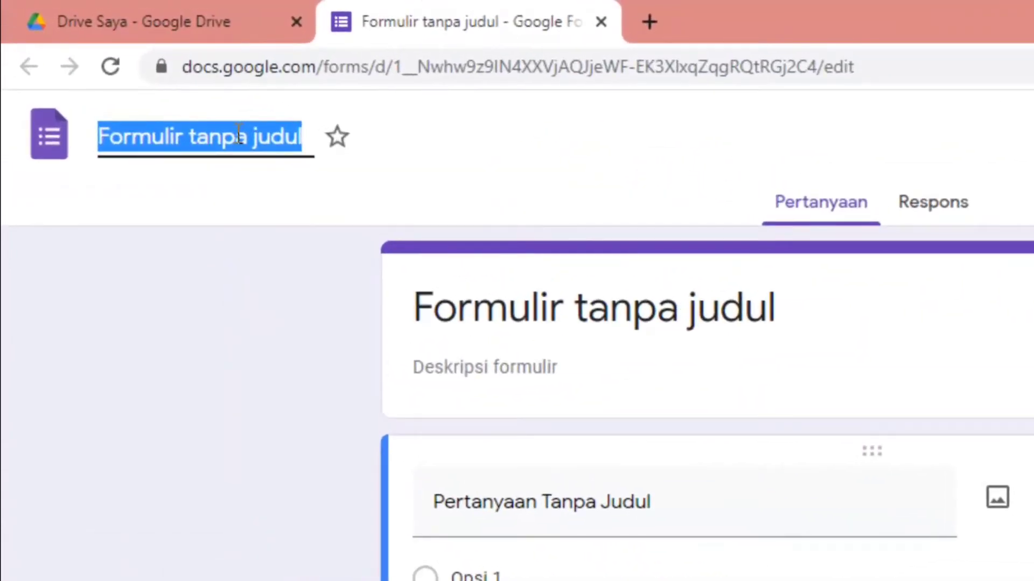
{"action": "type", "text": "SKM"}
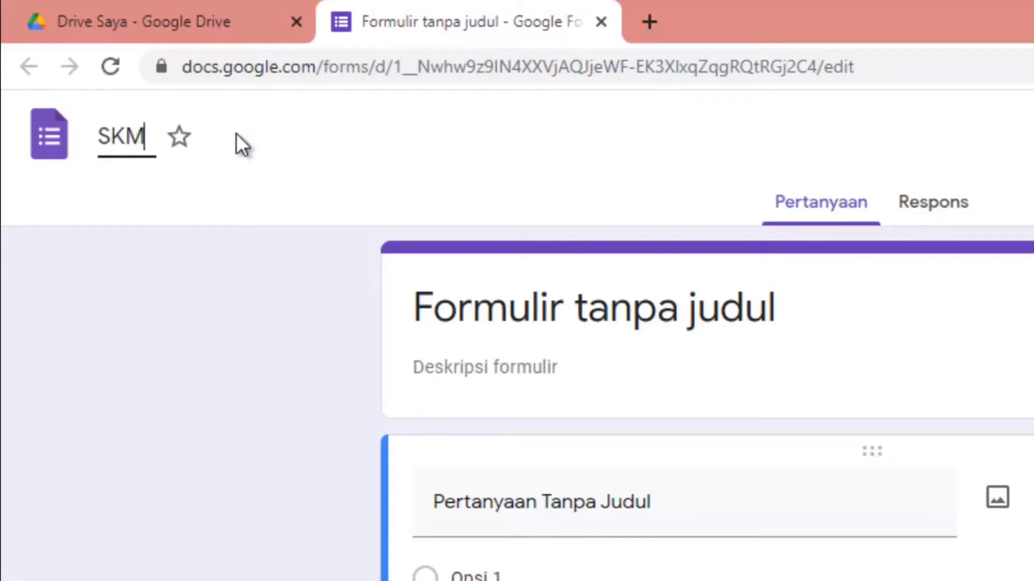
{"action": "type", "text": " Pelayanan"}
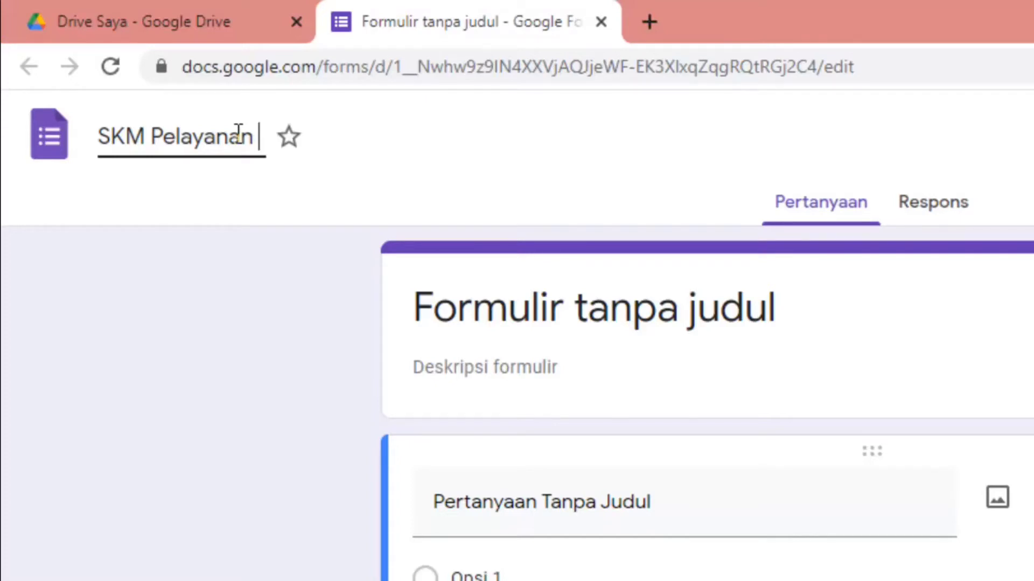
{"action": "type", "text": "Kantor"}
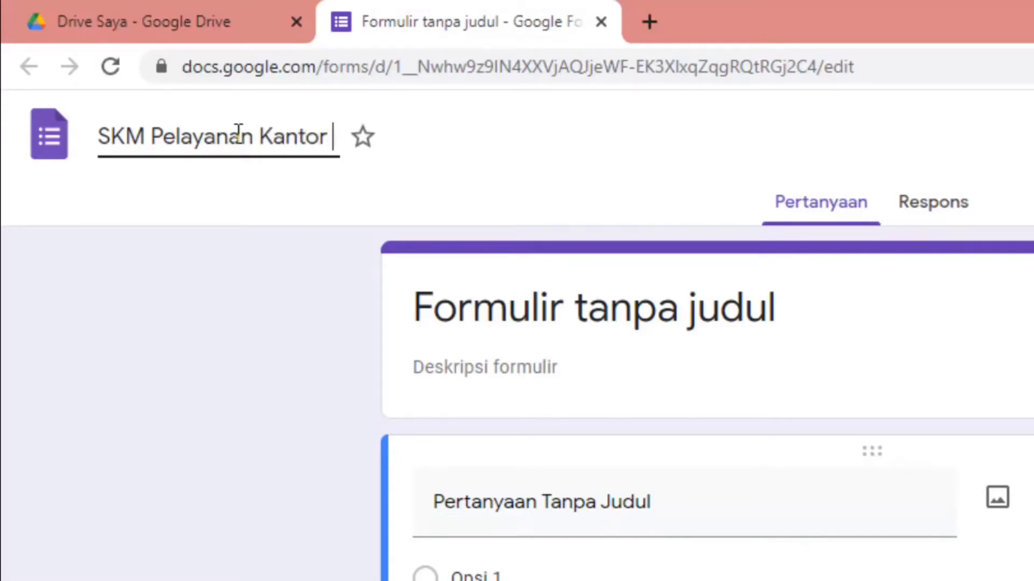
{"action": "type", "text": " Kecam"}
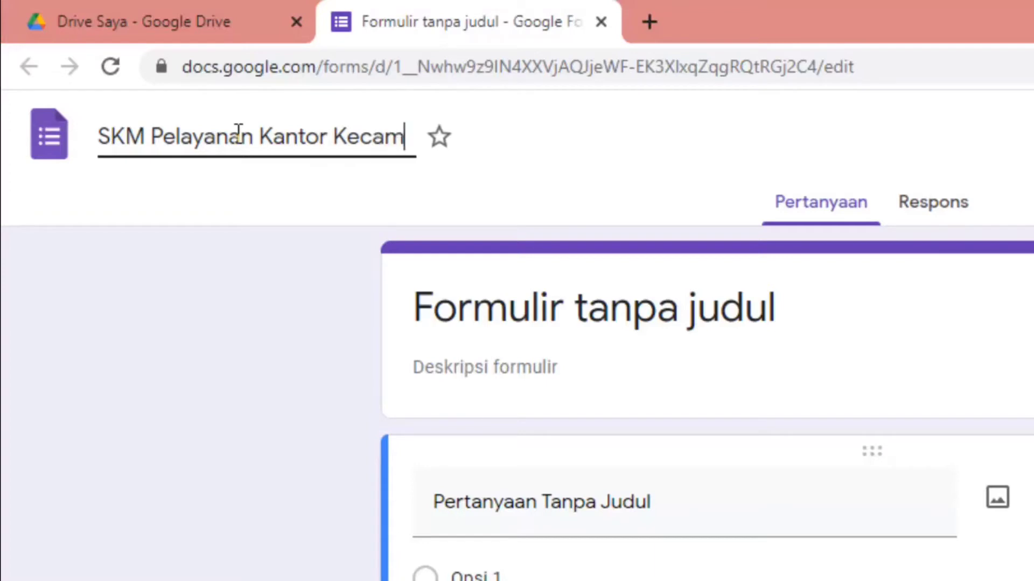
{"action": "type", "text": "atan Biri"}
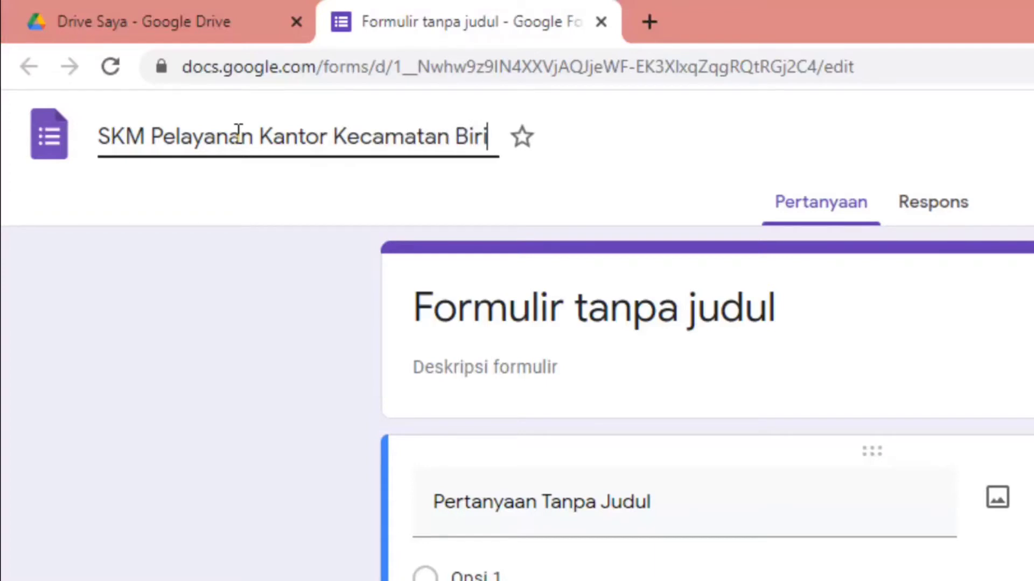
{"action": "type", "text": "ngkanaya"}
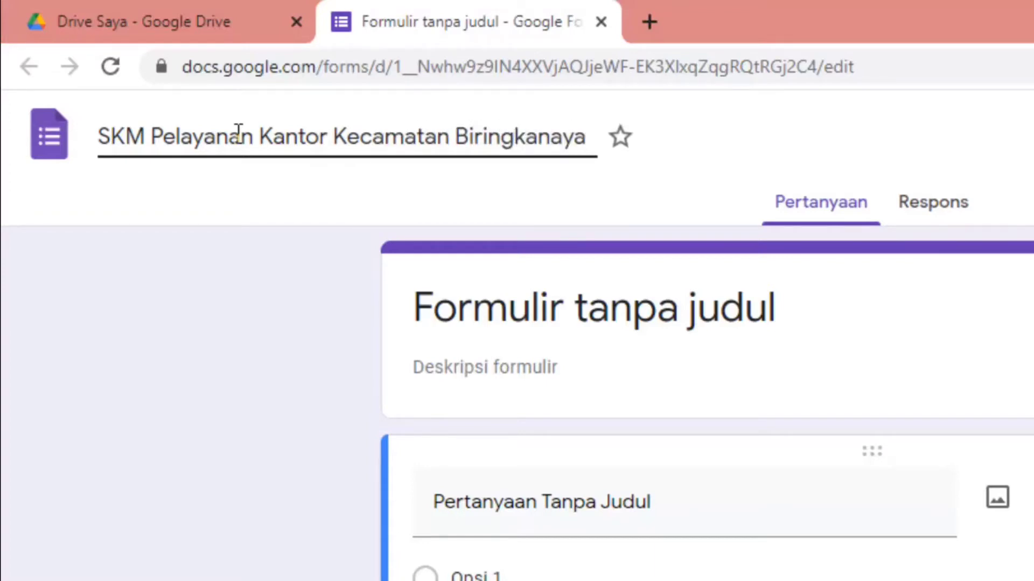
{"action": "left_click", "coordinate": [484, 307]}
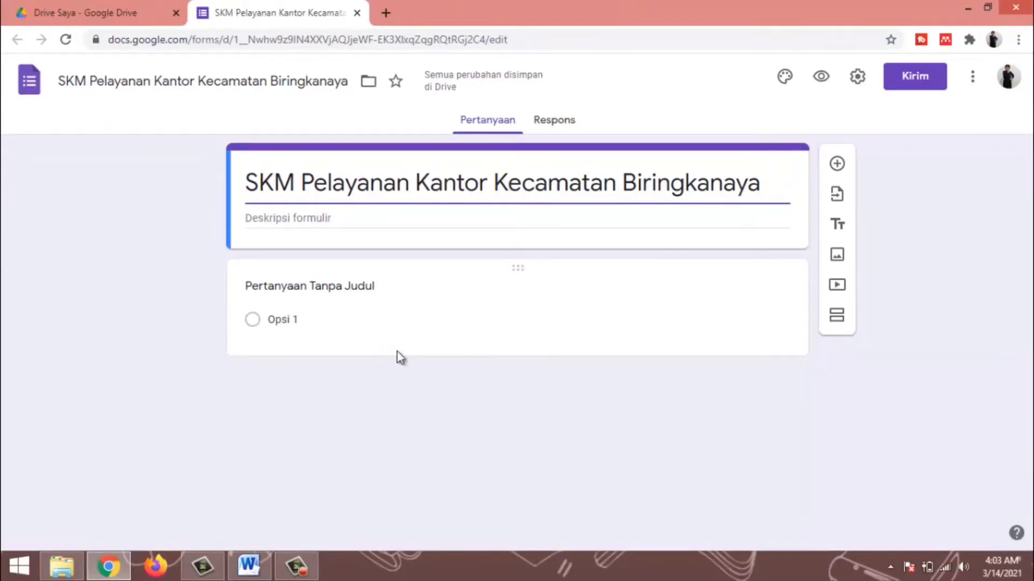
Switch to Word and review the kuesioner-ikm document's introduction letter, survey notes and respondent data table
{"action": "left_click", "coordinate": [259, 566]}
{"action": "scroll", "coordinate": [427, 422], "scroll_direction": "up", "scroll_amount": 15}
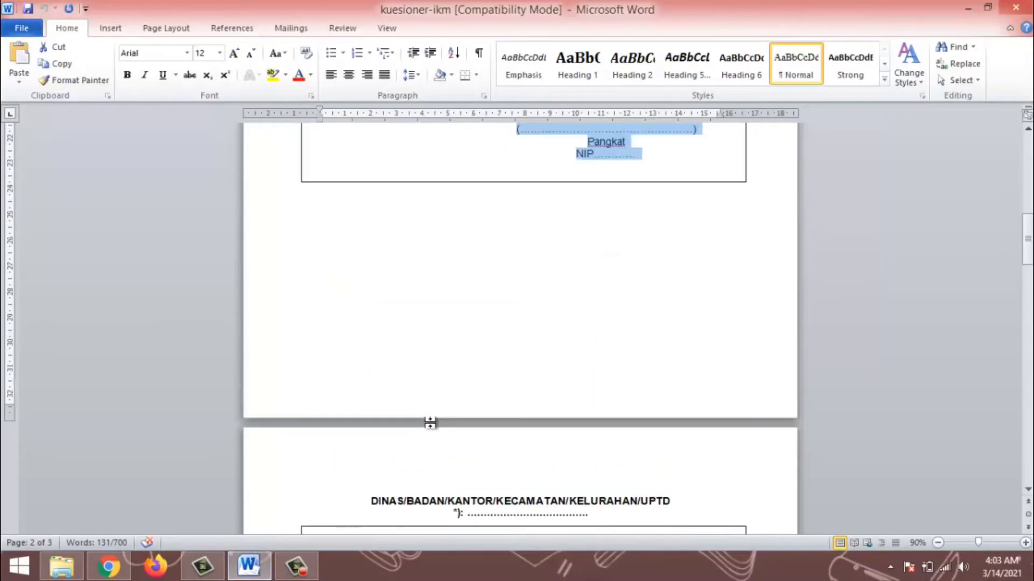
{"action": "scroll", "coordinate": [434, 428], "scroll_direction": "up", "scroll_amount": 6}
{"action": "scroll", "coordinate": [434, 426], "scroll_direction": "down", "scroll_amount": 16}
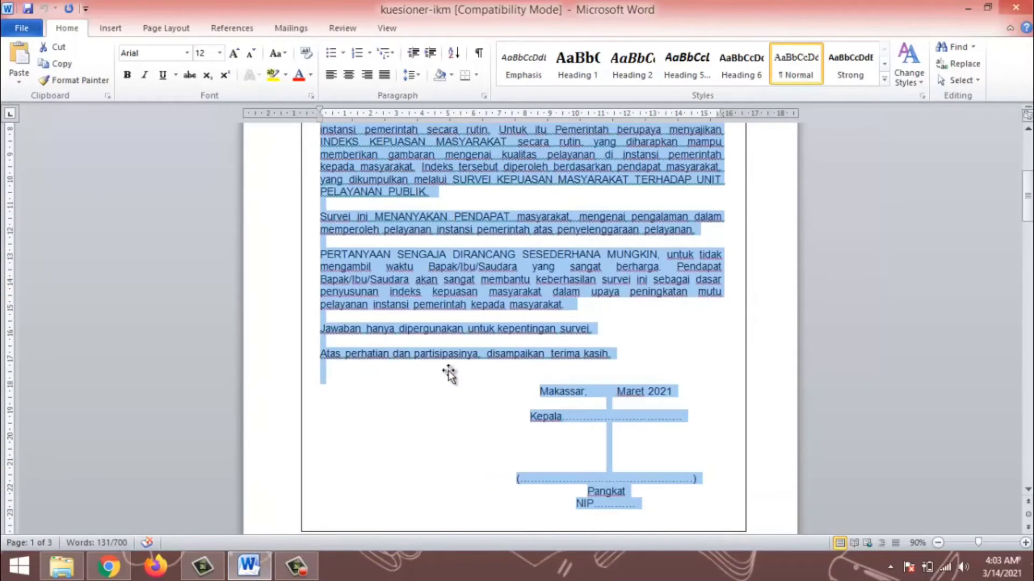
{"action": "scroll", "coordinate": [453, 365], "scroll_direction": "down", "scroll_amount": 20}
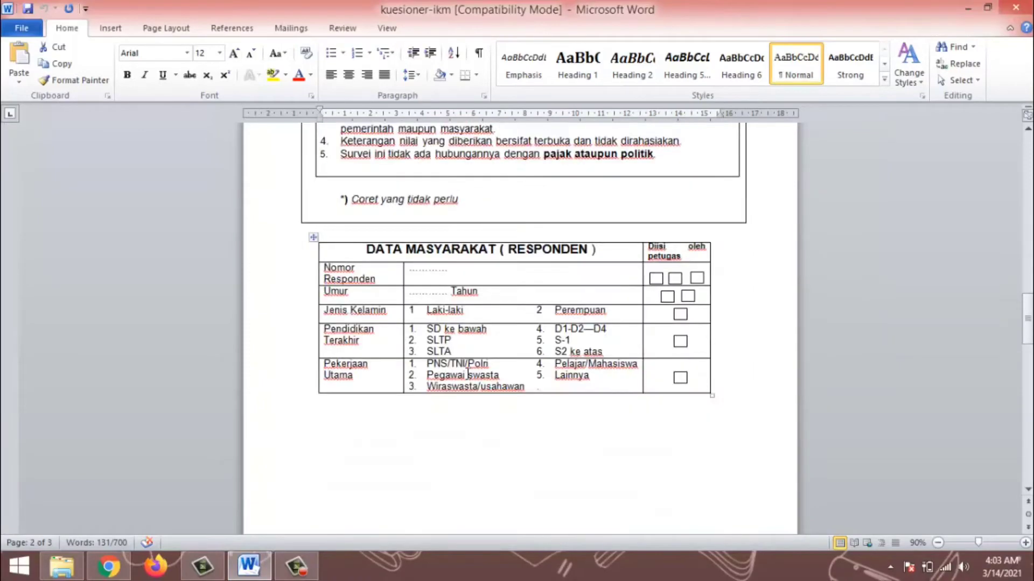
{"action": "scroll", "coordinate": [467, 373], "scroll_direction": "up", "scroll_amount": 17}
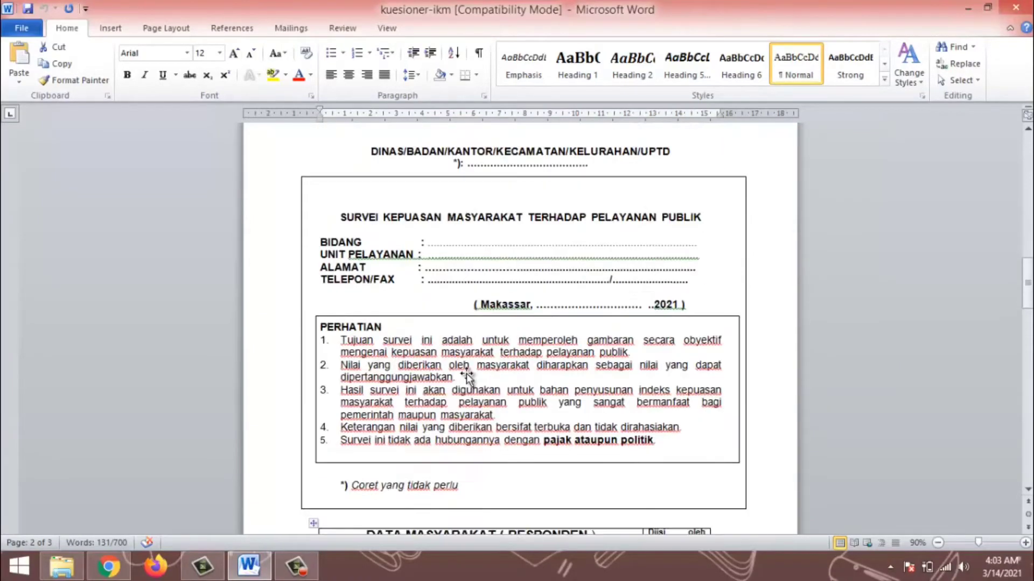
{"action": "scroll", "coordinate": [468, 373], "scroll_direction": "up", "scroll_amount": 5}
{"action": "scroll", "coordinate": [537, 221], "scroll_direction": "up", "scroll_amount": 6}
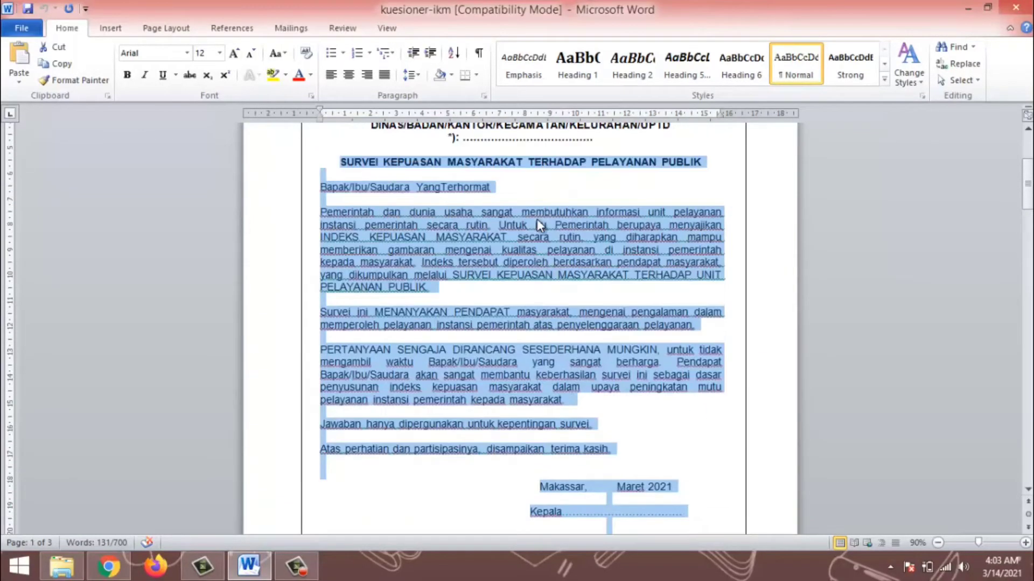
Switch back to the form in Chrome, paste the questionnaire's introduction letter as the form description and check it through
{"action": "left_click", "coordinate": [109, 567]}
{"action": "left_click", "coordinate": [288, 216]}
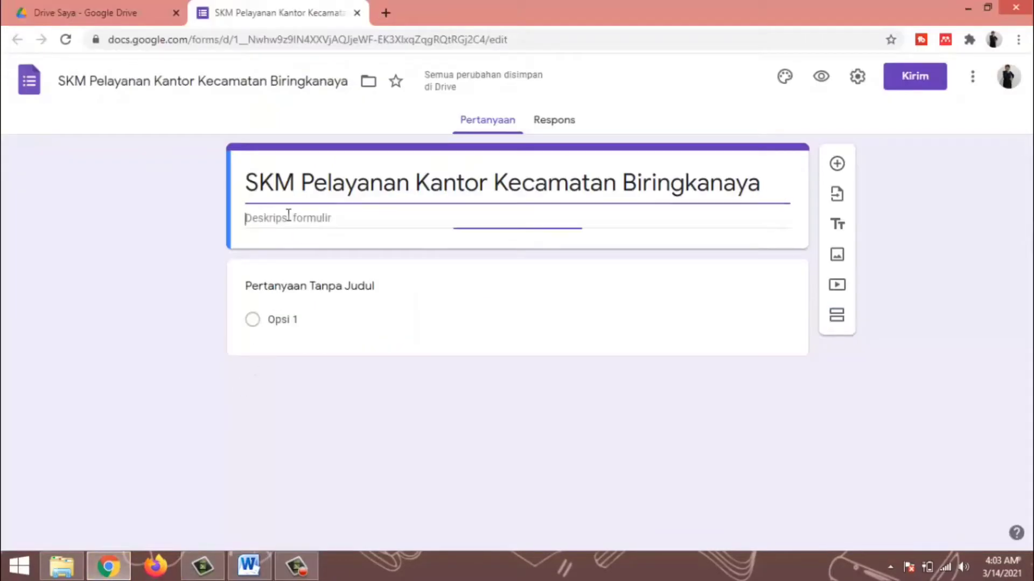
{"action": "key", "text": "ctrl+v"}
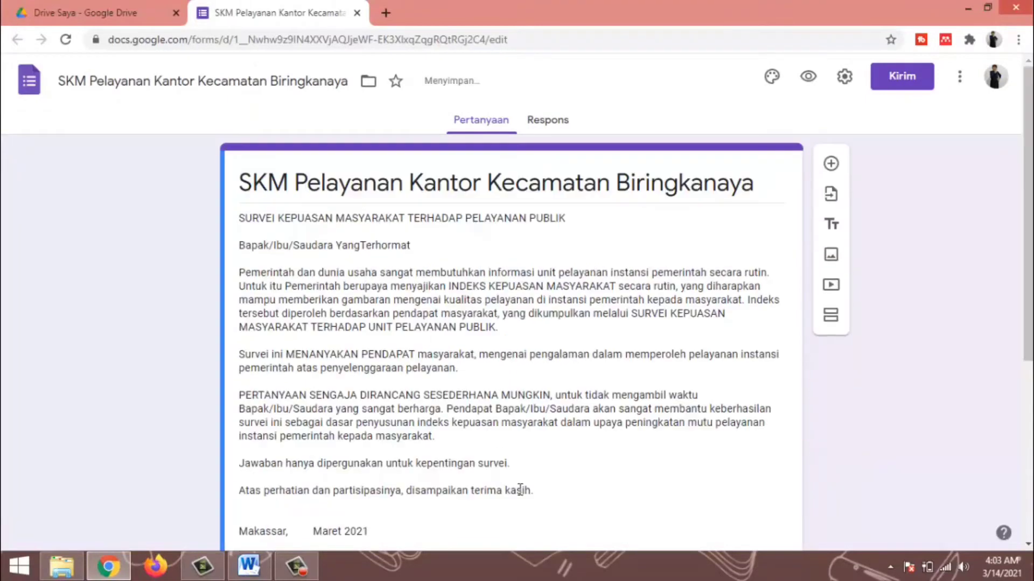
{"action": "scroll", "coordinate": [526, 482], "scroll_direction": "down", "scroll_amount": 5}
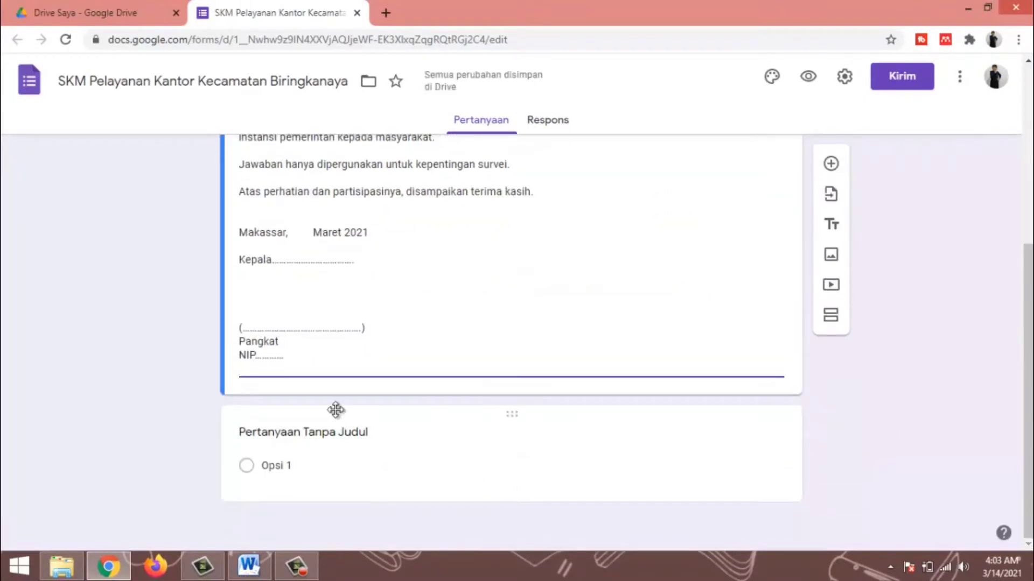
{"action": "scroll", "coordinate": [566, 374], "scroll_direction": "up", "scroll_amount": 6}
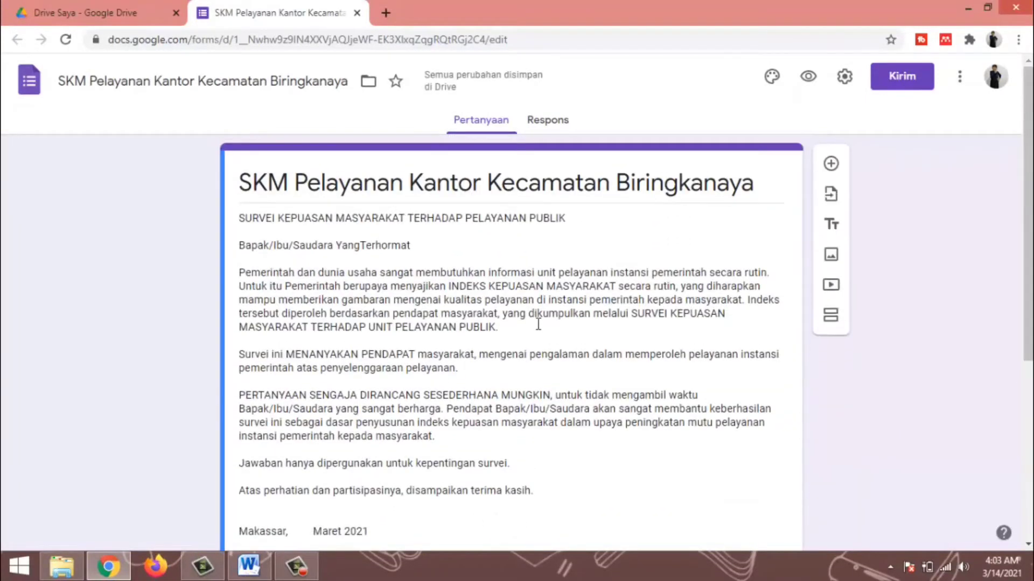
{"action": "scroll", "coordinate": [539, 324], "scroll_direction": "down", "scroll_amount": 5}
{"action": "scroll", "coordinate": [538, 323], "scroll_direction": "down", "scroll_amount": 1}
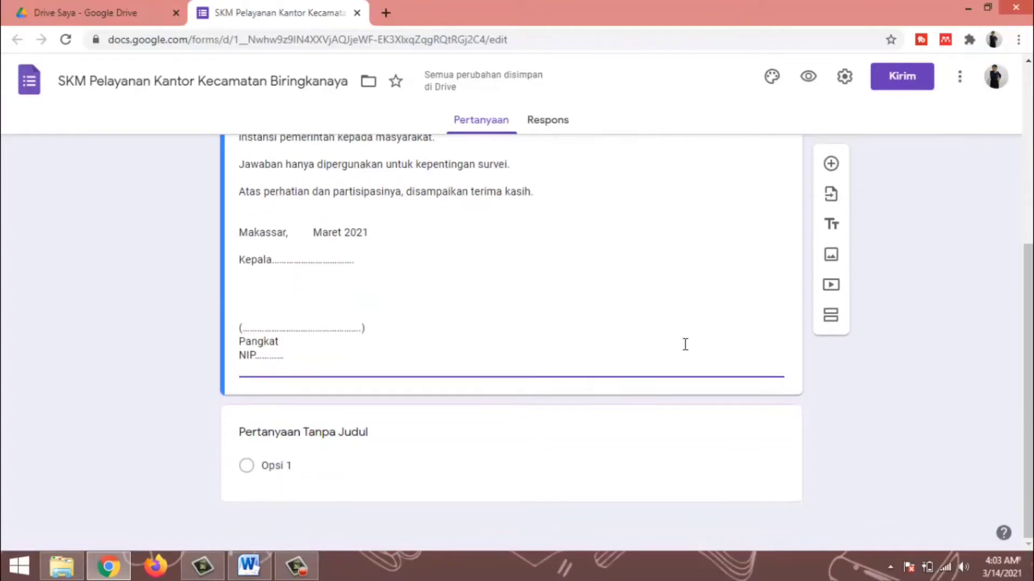
Add a new section after the introduction and title it "Data Responden/Masyarakat"
{"action": "left_click", "coordinate": [830, 321]}
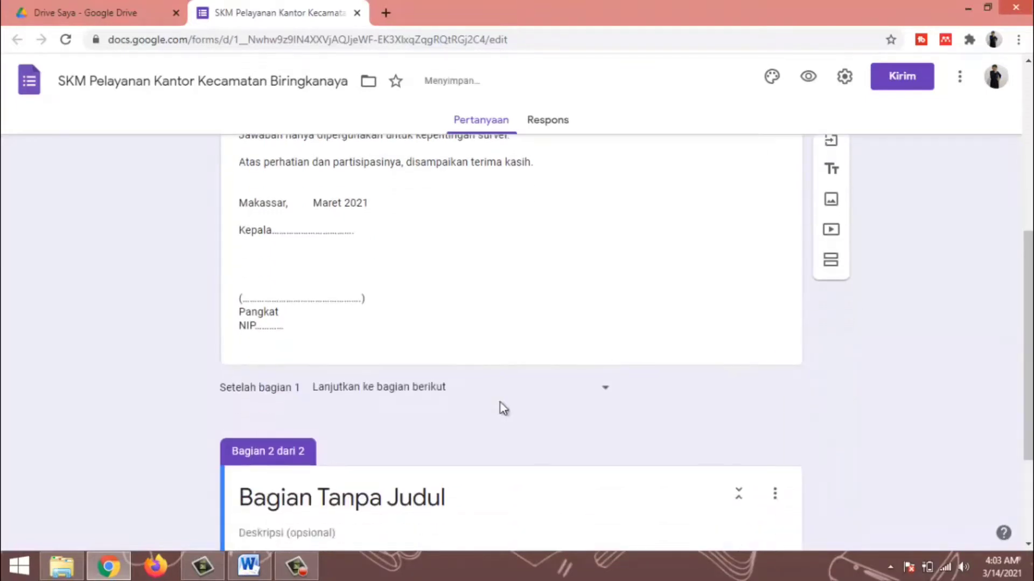
{"action": "left_click", "coordinate": [371, 333]}
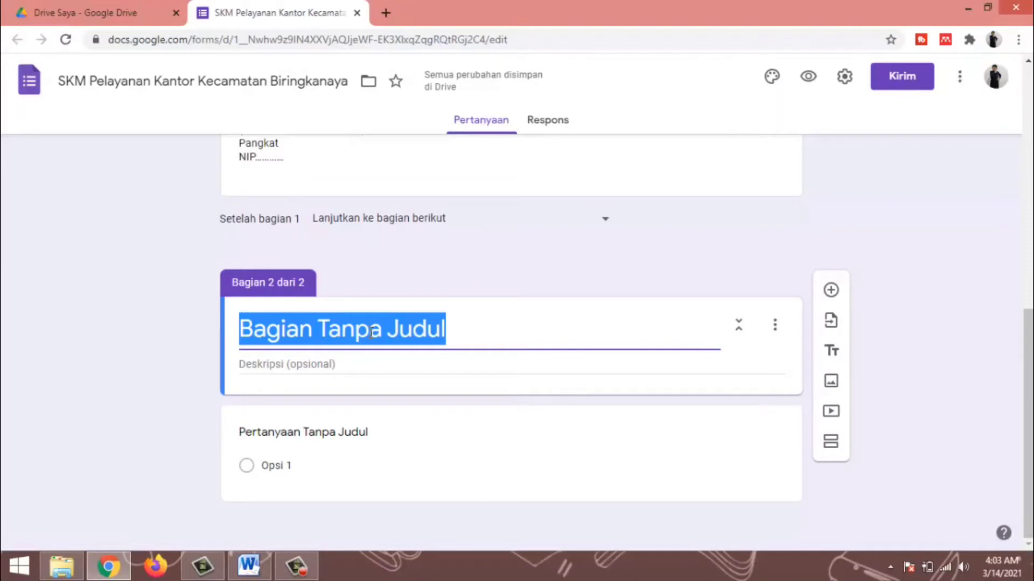
{"action": "type", "text": "Data R"}
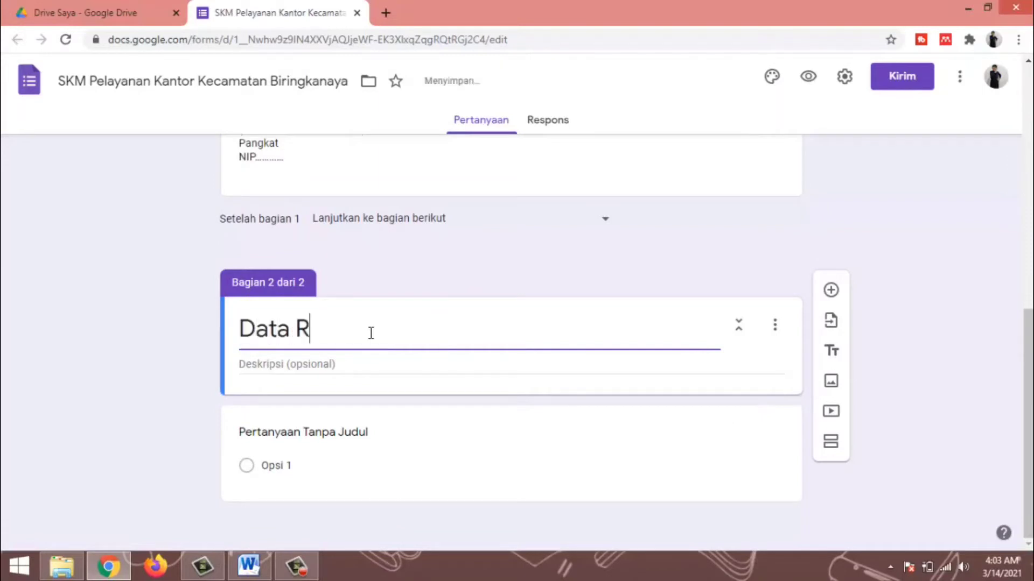
{"action": "type", "text": "esponde"}
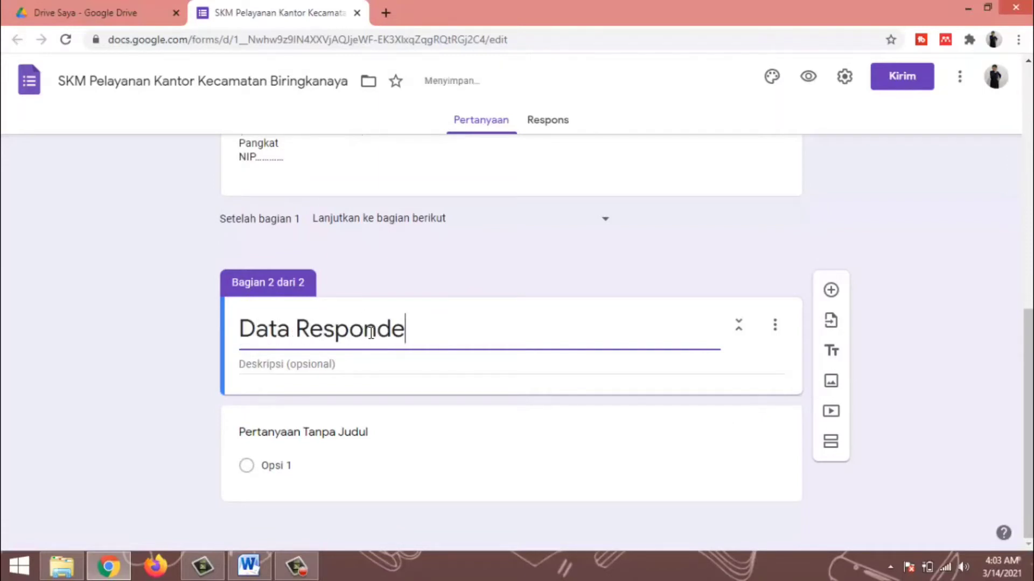
{"action": "type", "text": "n"}
{"action": "type", "text": "/Ma"}
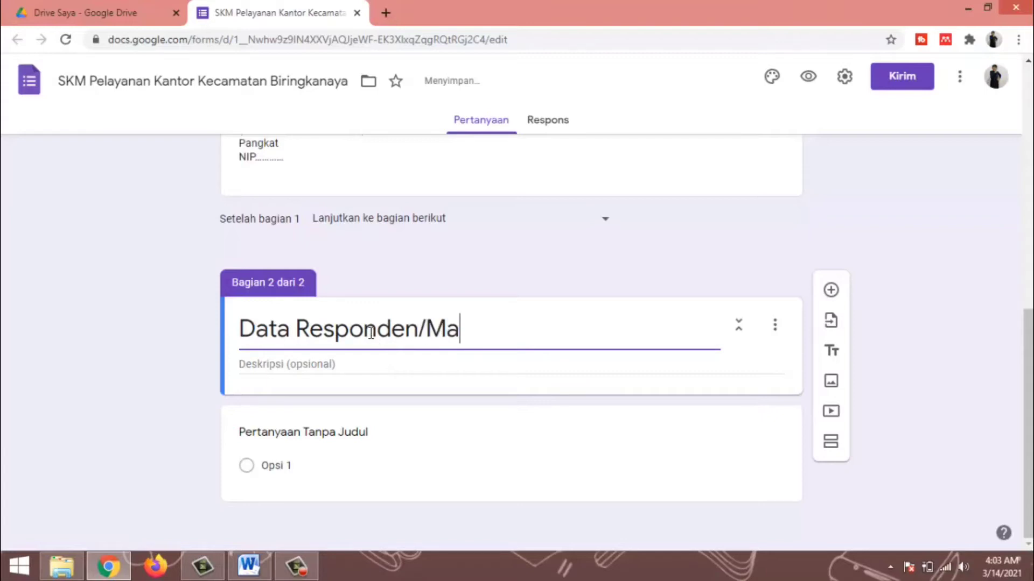
{"action": "type", "text": "syarakat"}
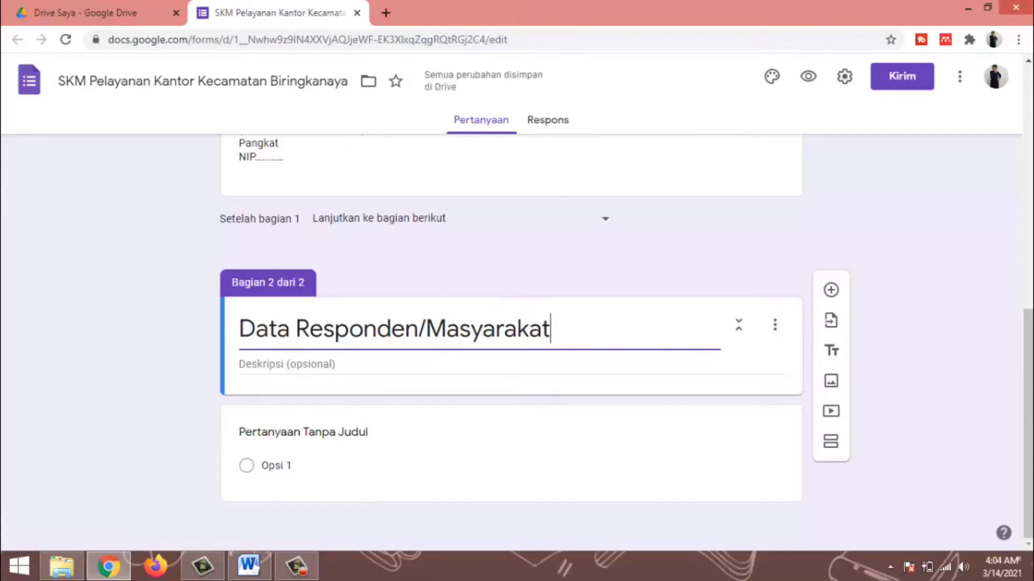
{"action": "scroll", "coordinate": [1014, 296], "scroll_direction": "up", "scroll_amount": 2}
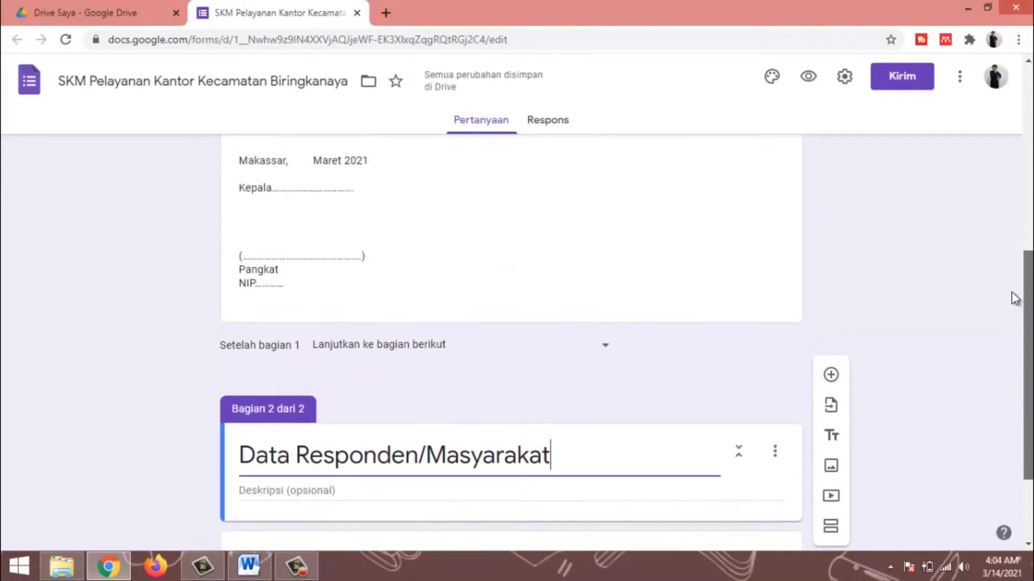
{"action": "scroll", "coordinate": [1016, 296], "scroll_direction": "down", "scroll_amount": 3}
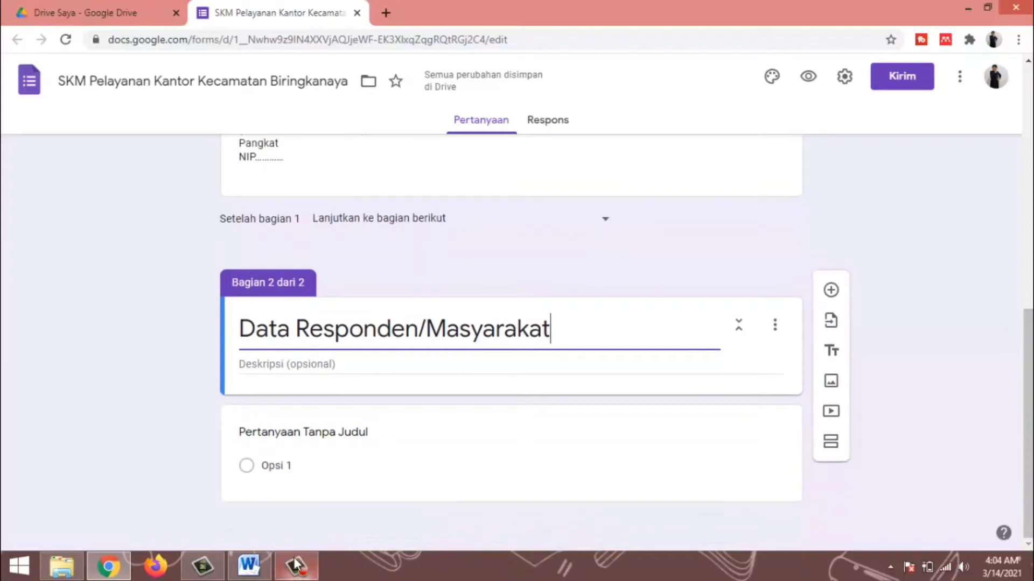
Switch to Word to review the respondent data table in the kuesioner-ikm document, and return to the form in Chrome
{"action": "left_click", "coordinate": [249, 566]}
{"action": "scroll", "coordinate": [408, 468], "scroll_direction": "down", "scroll_amount": 5}
{"action": "left_click", "coordinate": [407, 468]}
{"action": "scroll", "coordinate": [408, 468], "scroll_direction": "down", "scroll_amount": 15}
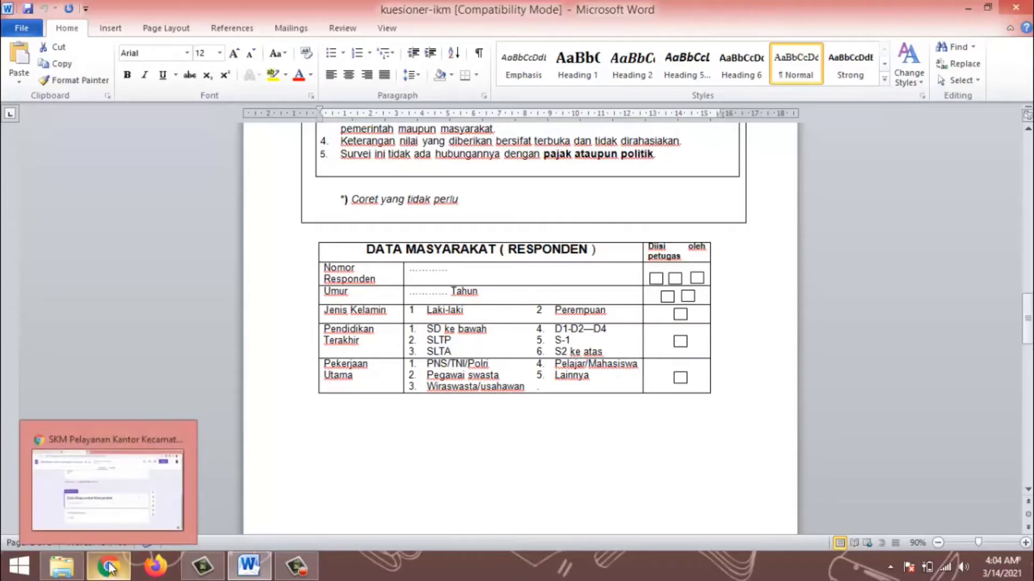
{"action": "left_click", "coordinate": [108, 474]}
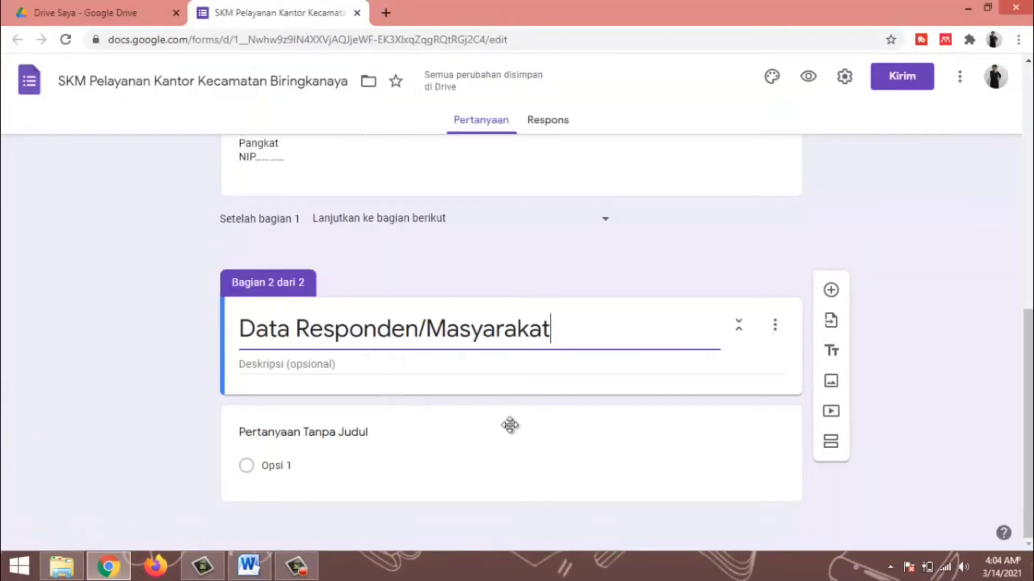
Turn the untitled question in section 2 into a required short-answer (Jawaban singkat) question named "Umur"
{"action": "left_click", "coordinate": [535, 449]}
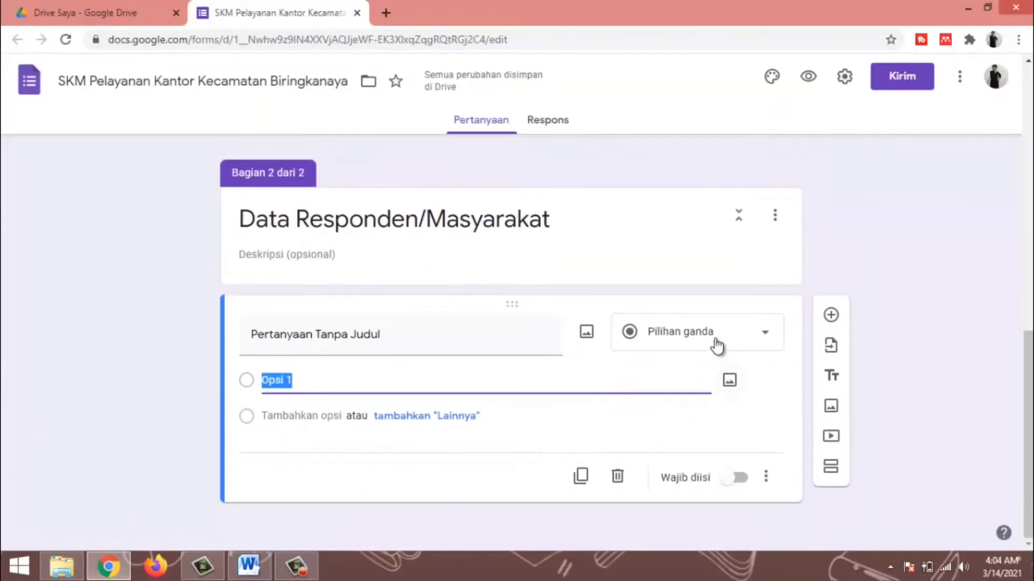
{"action": "left_click", "coordinate": [684, 339]}
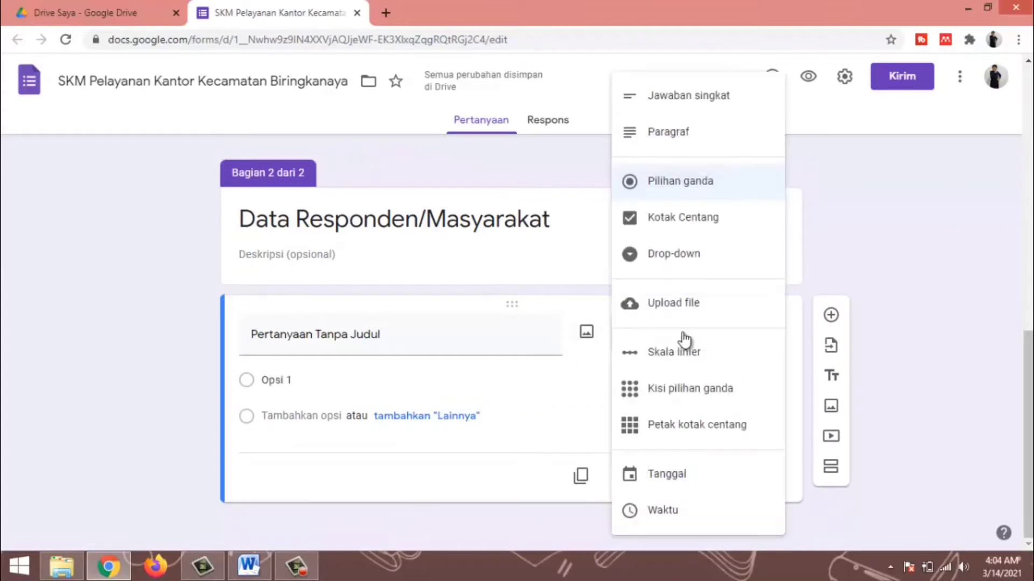
{"action": "left_click", "coordinate": [668, 97]}
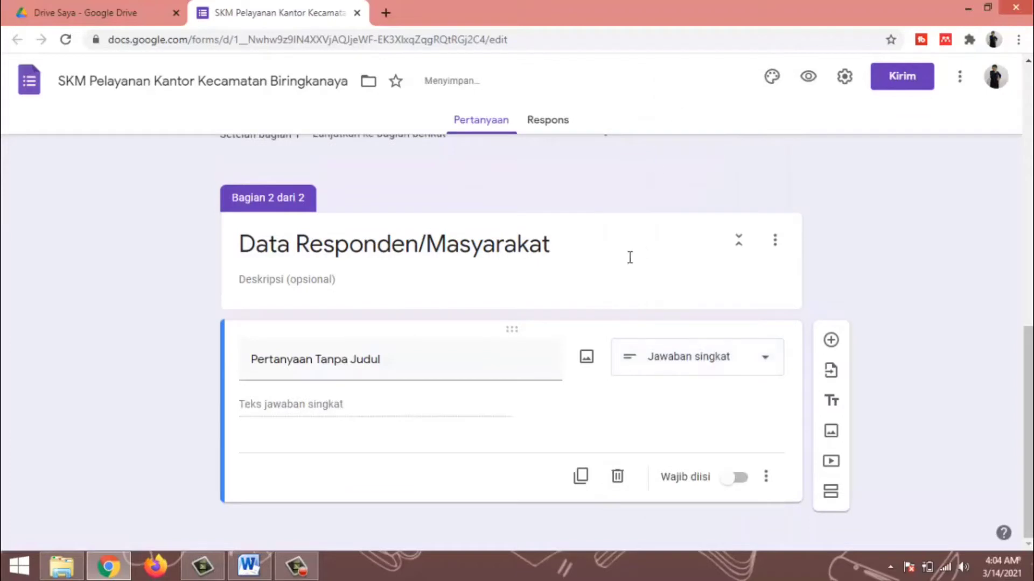
{"action": "left_click", "coordinate": [400, 373]}
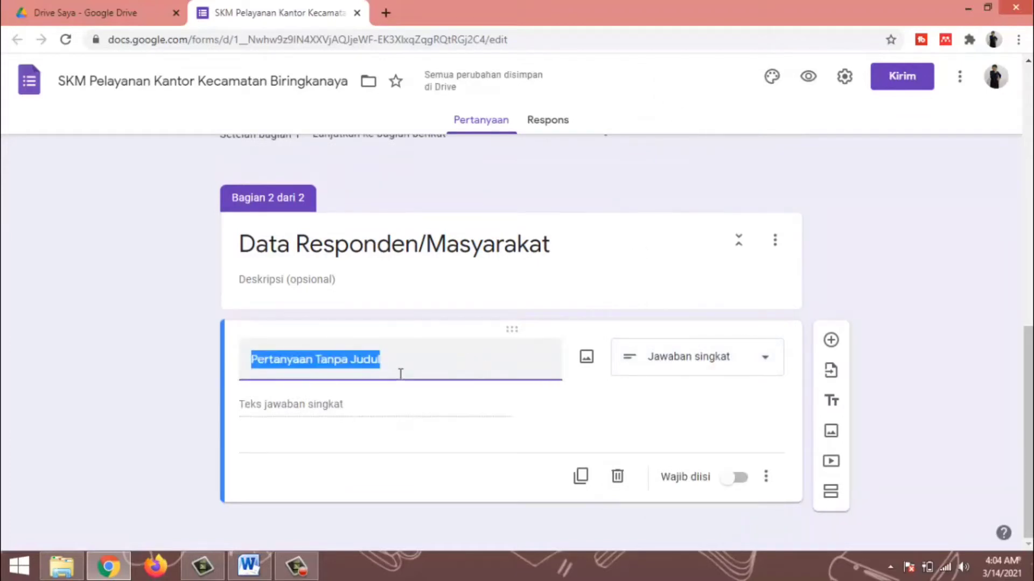
{"action": "type", "text": "Umur"}
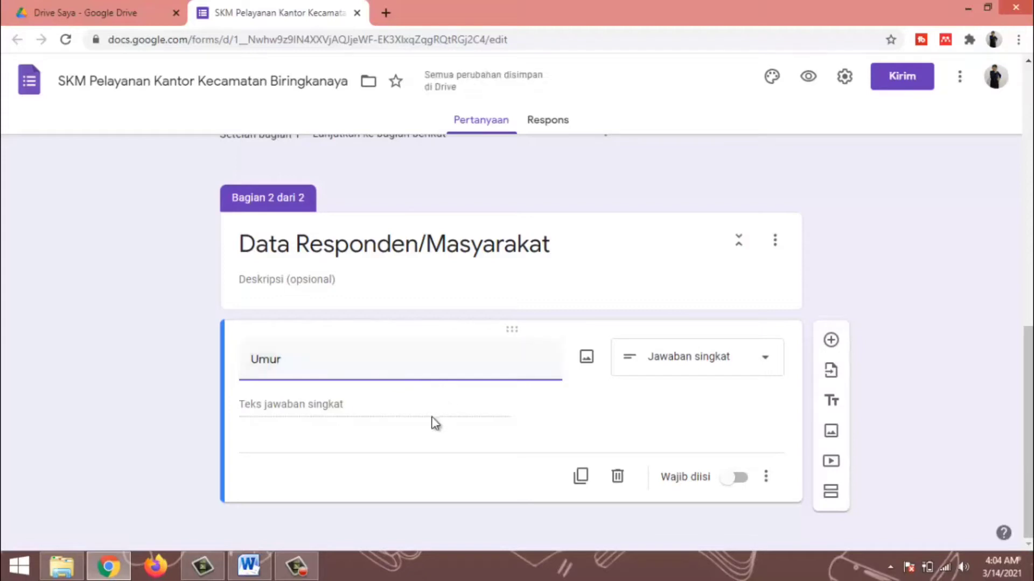
{"action": "left_click", "coordinate": [733, 484]}
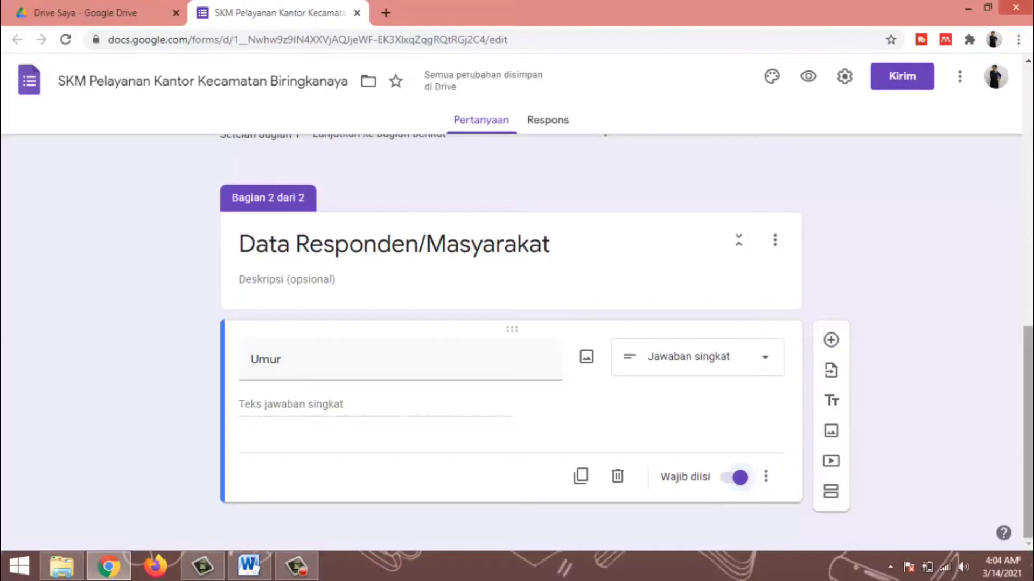
Add a required multiple-choice question "Jenis Kelamin" with the options Laki-laki and Perempuan
{"action": "left_click", "coordinate": [830, 340]}
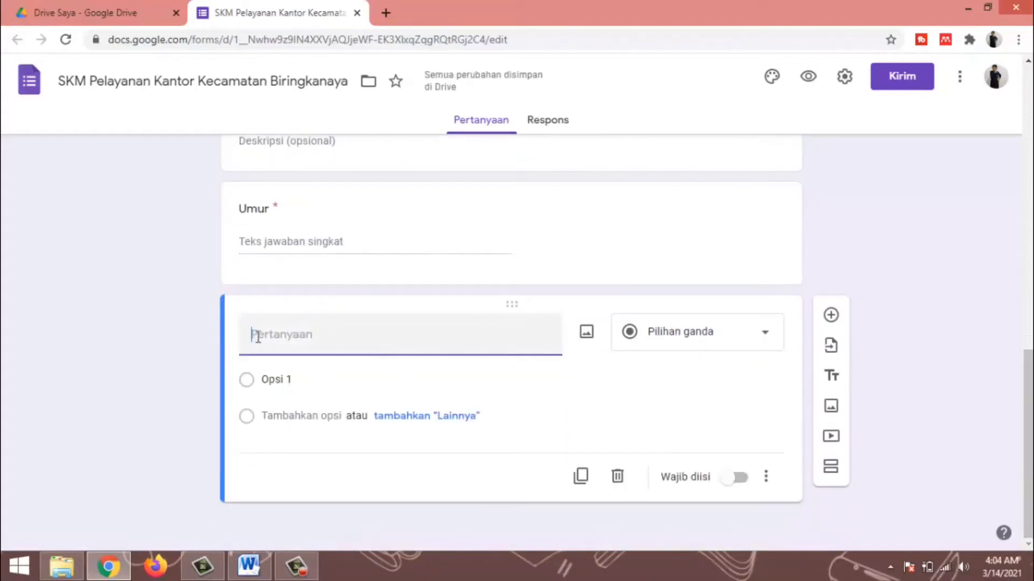
{"action": "type", "text": "Jenis Kelamin"}
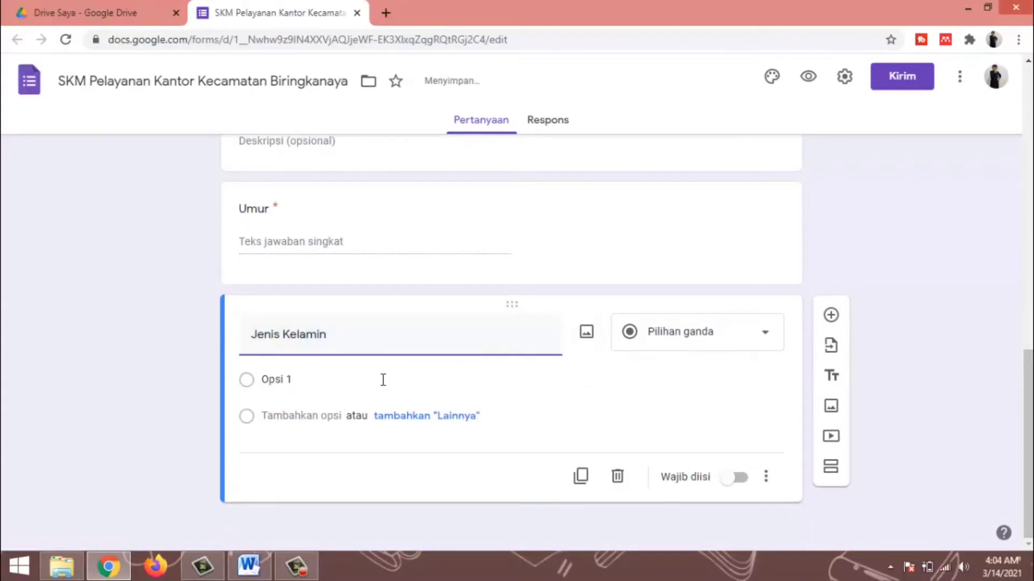
{"action": "left_click", "coordinate": [307, 384]}
{"action": "type", "text": "Laki-laki"}
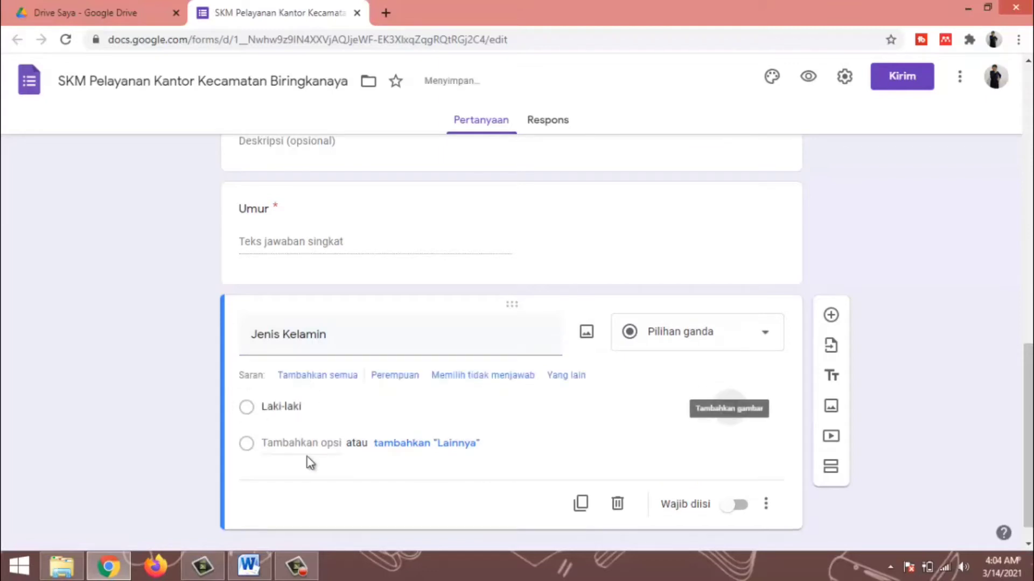
{"action": "left_click", "coordinate": [308, 444]}
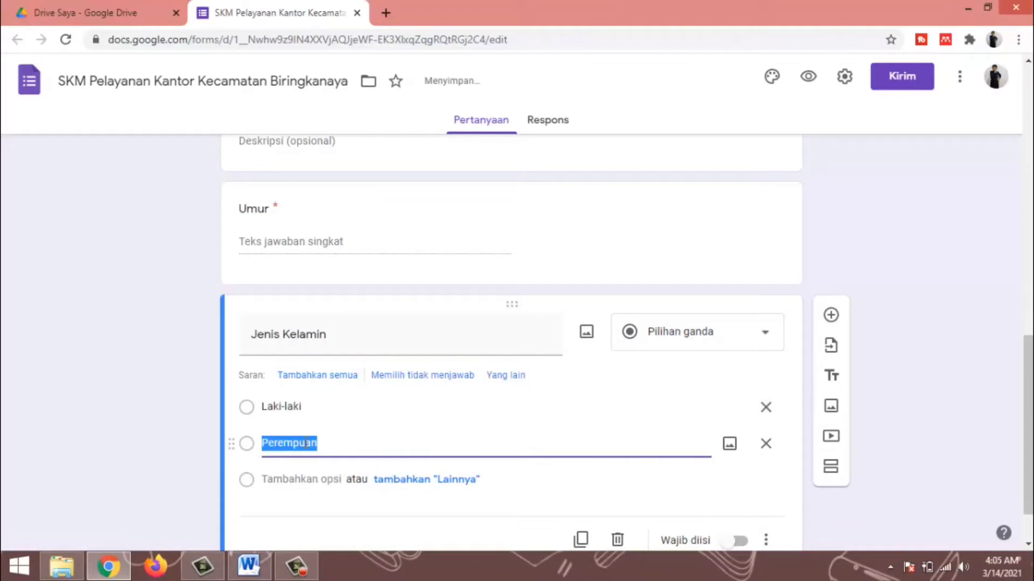
{"action": "scroll", "coordinate": [716, 487], "scroll_direction": "down", "scroll_amount": 2}
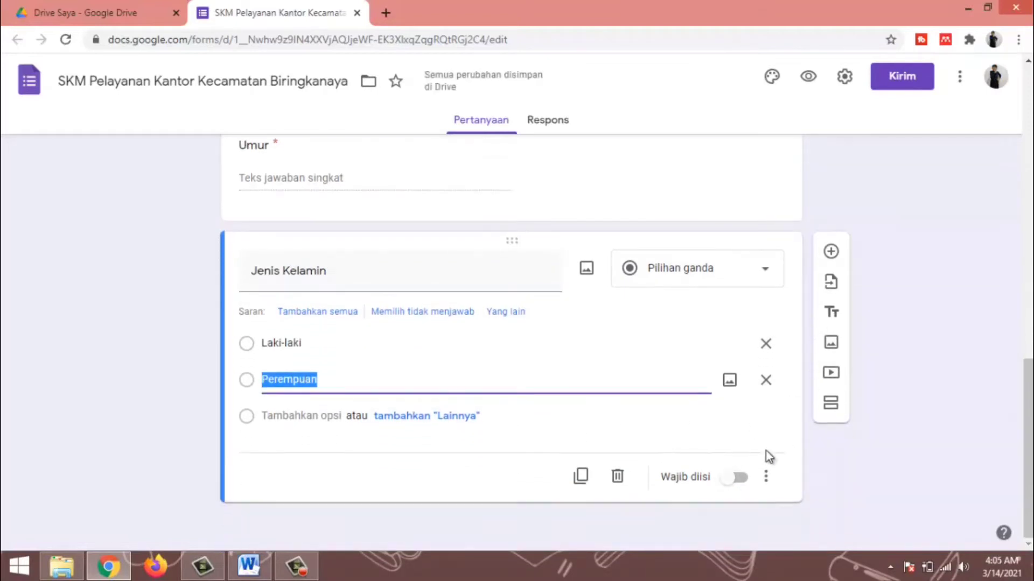
{"action": "left_click", "coordinate": [733, 481]}
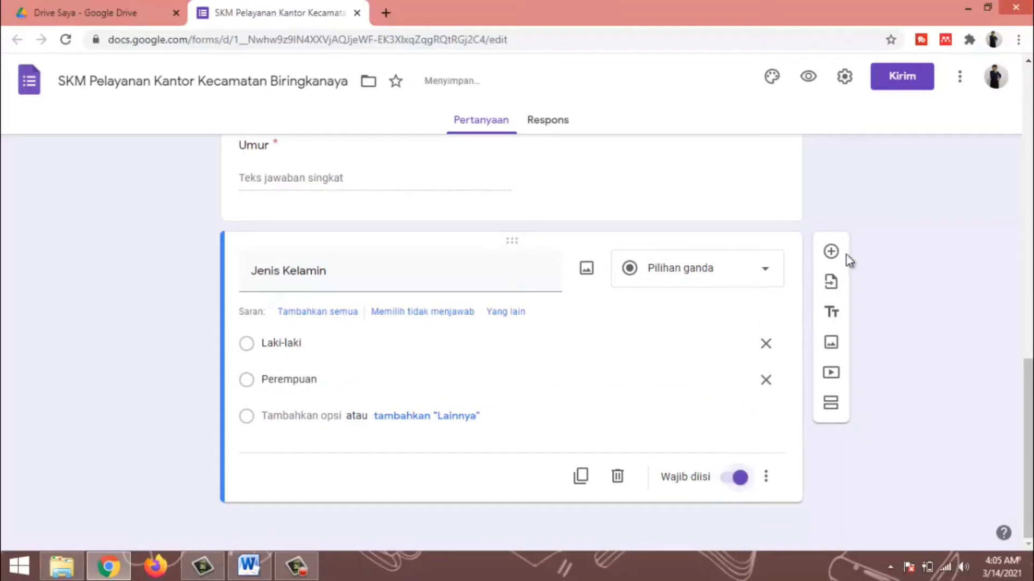
Add a question "Pendidikan Terakhir" below Jenis Kelamin and set its type to Drop-down
{"action": "left_click", "coordinate": [831, 251]}
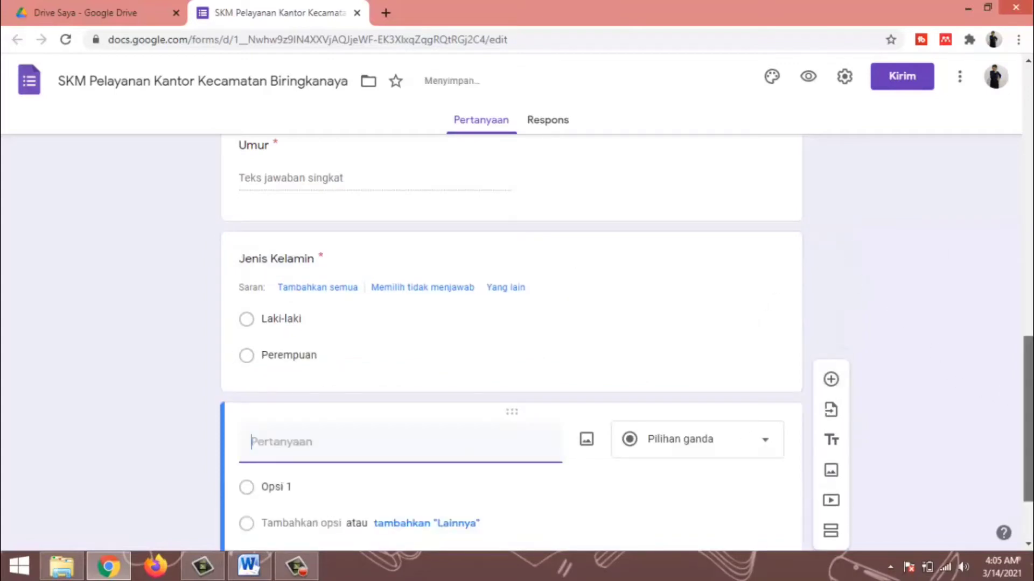
{"action": "scroll", "coordinate": [1028, 441], "scroll_direction": "down", "scroll_amount": 3}
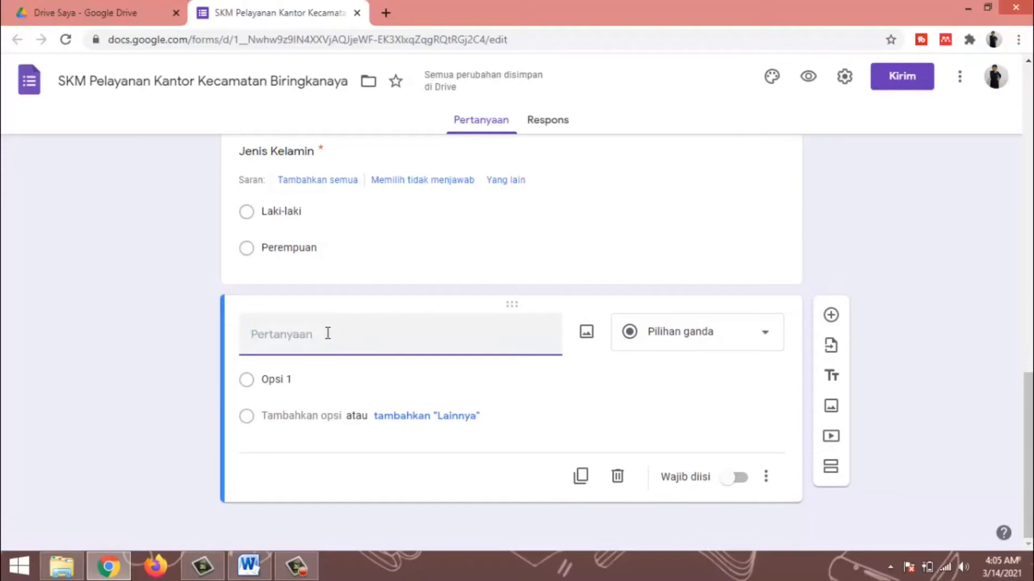
{"action": "type", "text": "Pendidikan Terakhir"}
{"action": "left_click", "coordinate": [733, 342]}
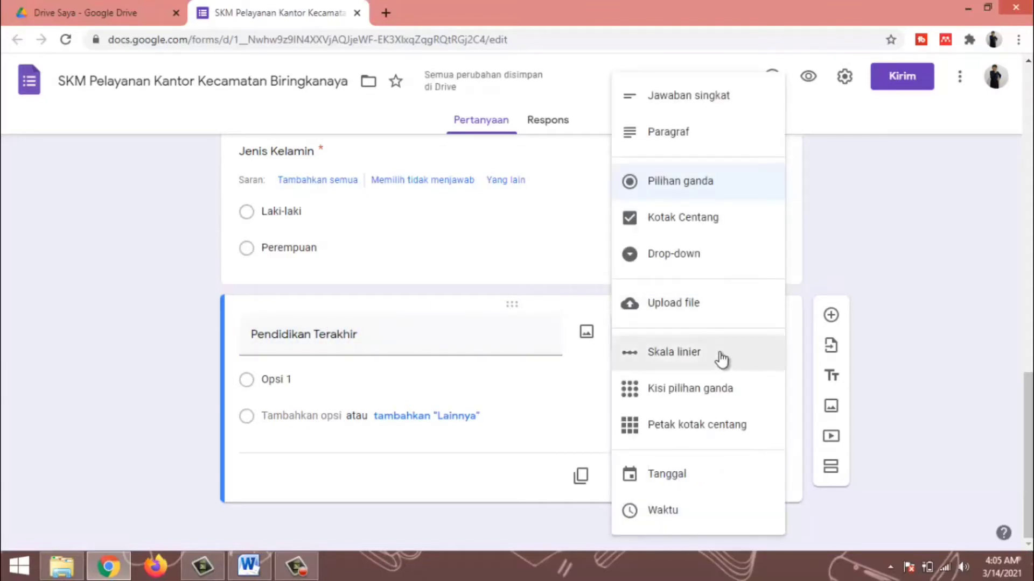
{"action": "left_click", "coordinate": [667, 253]}
Enter the Pendidikan Terakhir options SD, SMP, SMA, S1, S2 and S3, and make the question required
{"action": "left_click", "coordinate": [297, 384]}
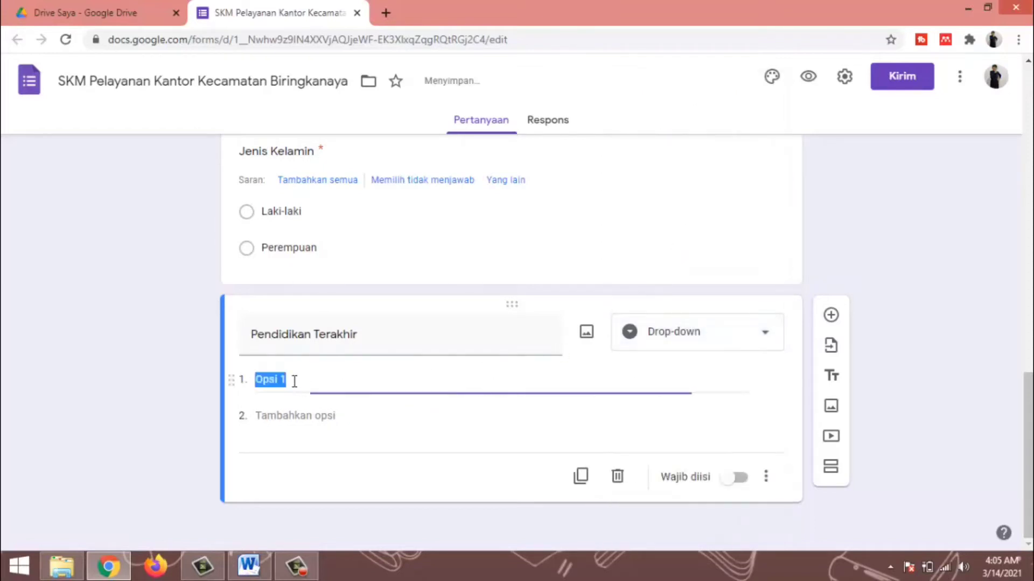
{"action": "type", "text": "SD"}
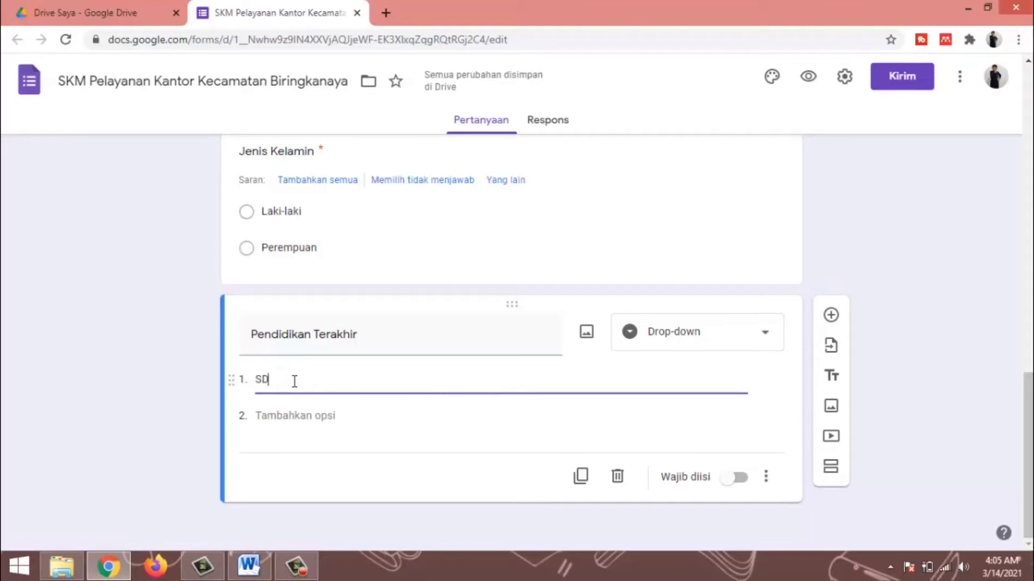
{"action": "left_click", "coordinate": [337, 415]}
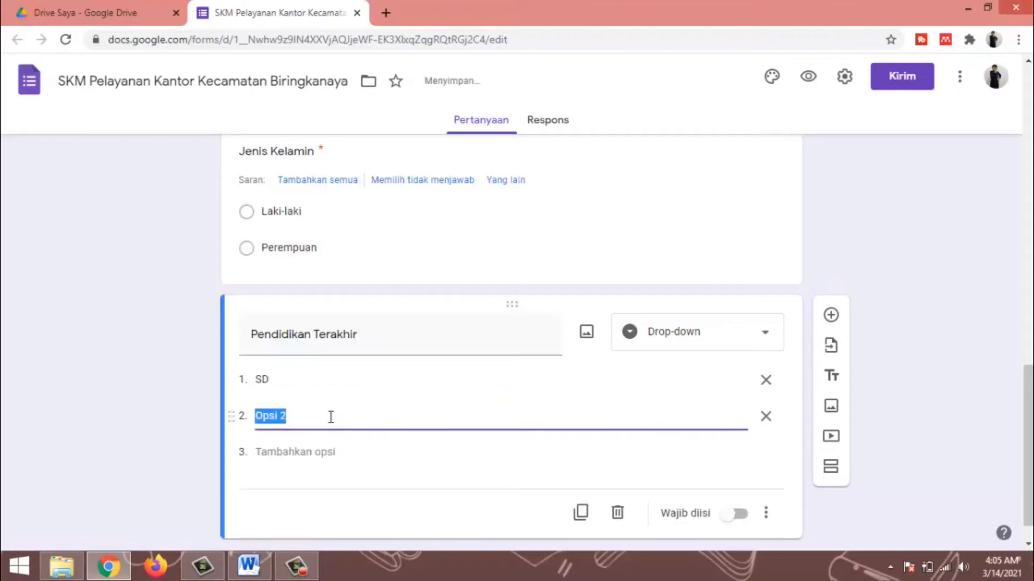
{"action": "type", "text": "SMP"}
{"action": "left_click", "coordinate": [301, 454]}
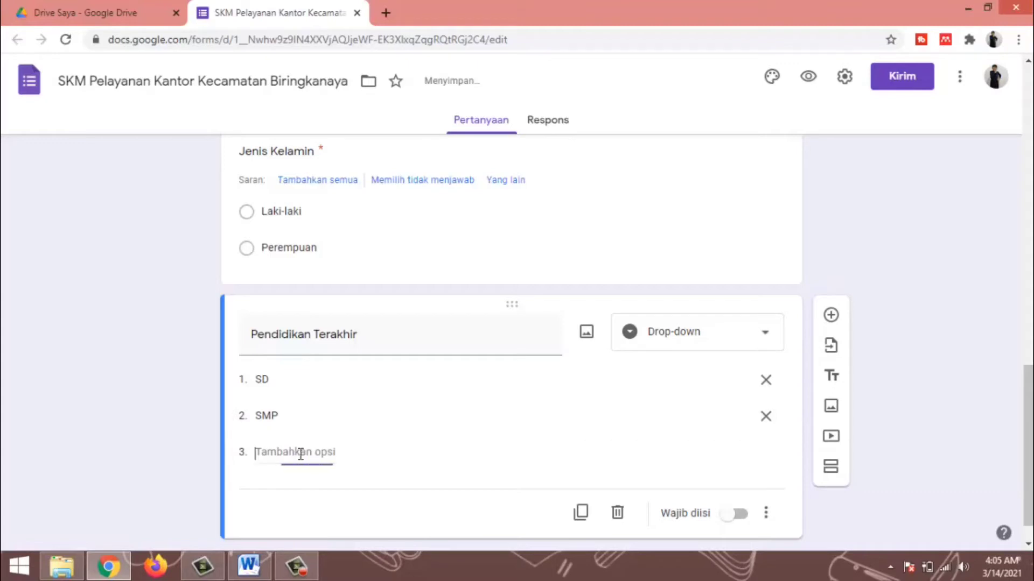
{"action": "type", "text": "SMA"}
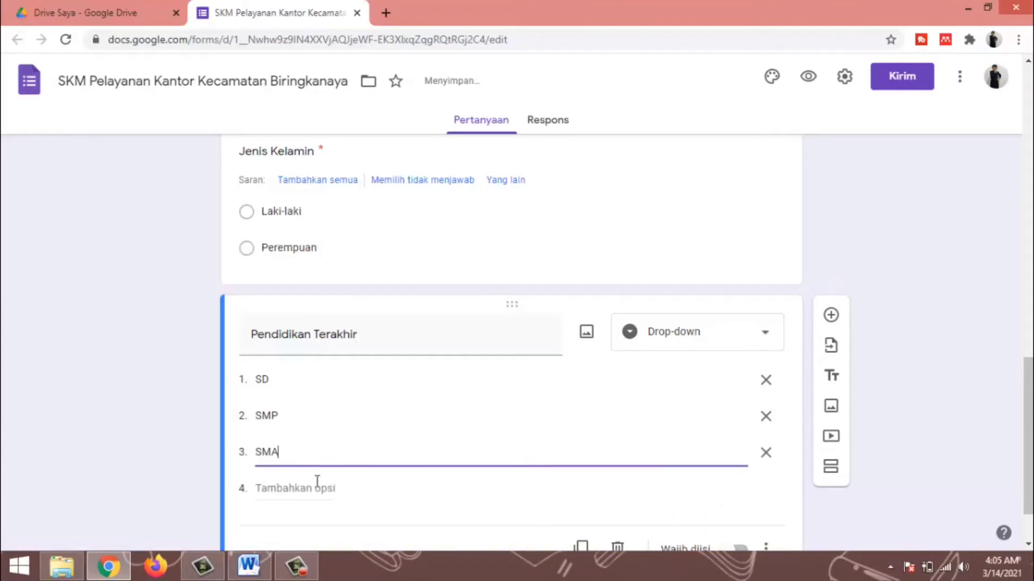
{"action": "left_click", "coordinate": [317, 481]}
{"action": "type", "text": "S1"}
{"action": "left_click", "coordinate": [315, 523]}
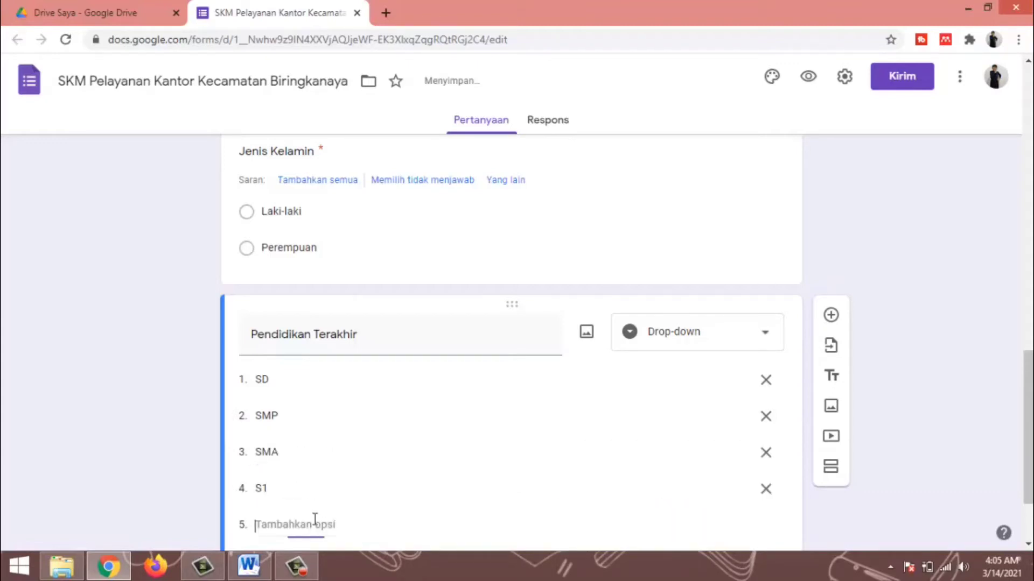
{"action": "type", "text": "S2"}
{"action": "scroll", "coordinate": [309, 535], "scroll_direction": "down", "scroll_amount": 3}
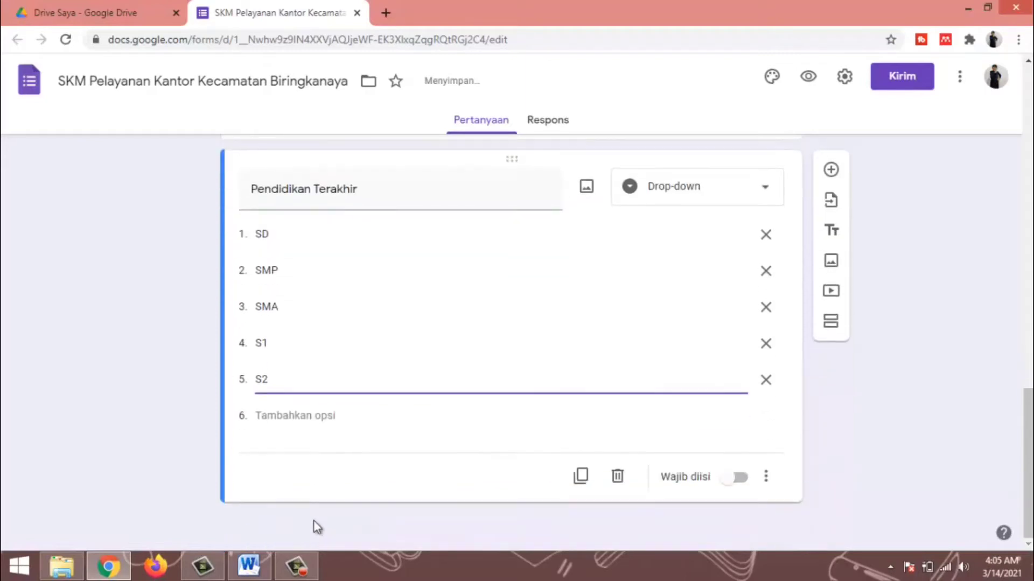
{"action": "left_click", "coordinate": [283, 417]}
{"action": "type", "text": "S3"}
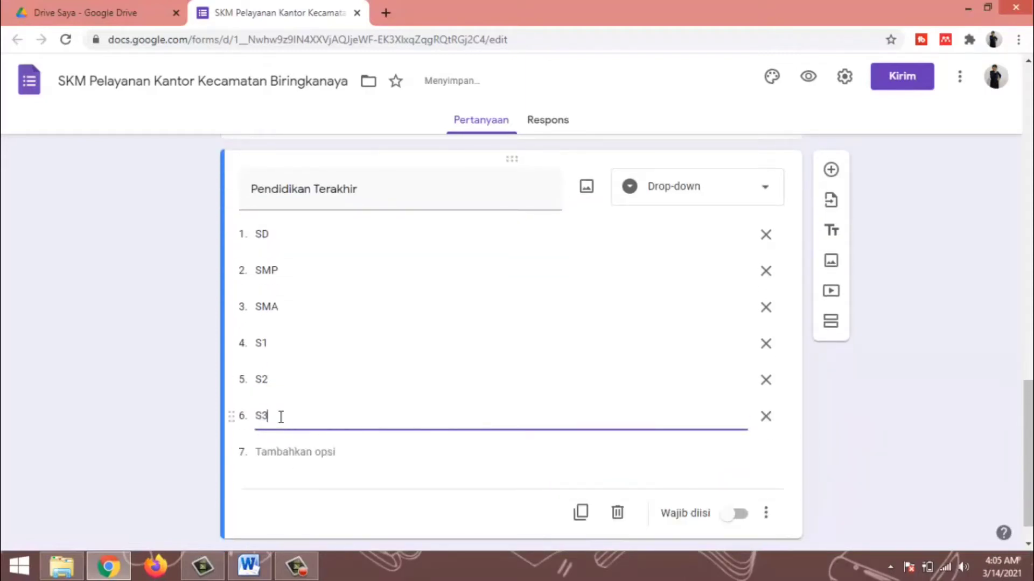
{"action": "left_click", "coordinate": [737, 514]}
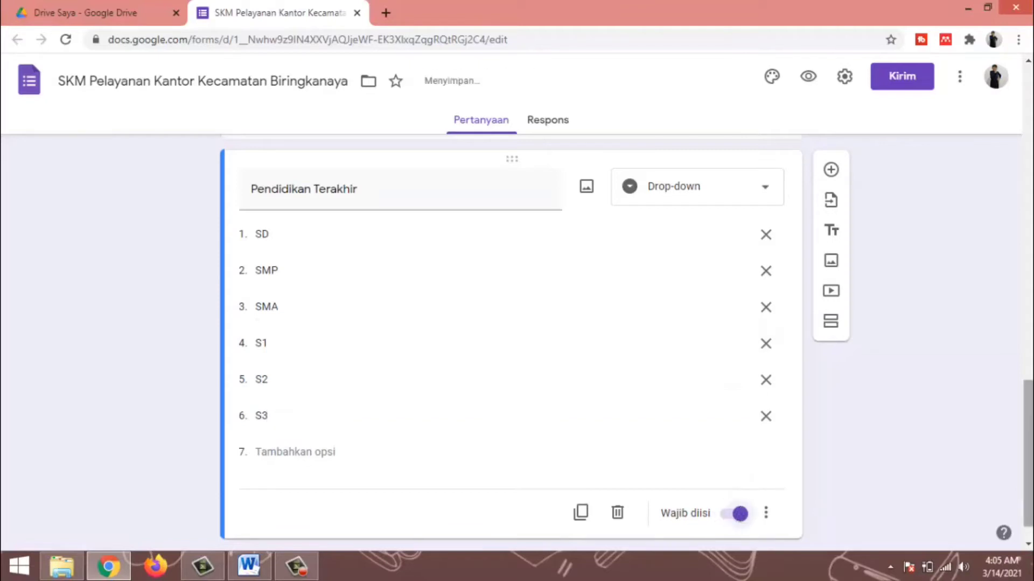
{"action": "scroll", "coordinate": [512, 345], "scroll_direction": "up", "scroll_amount": 1}
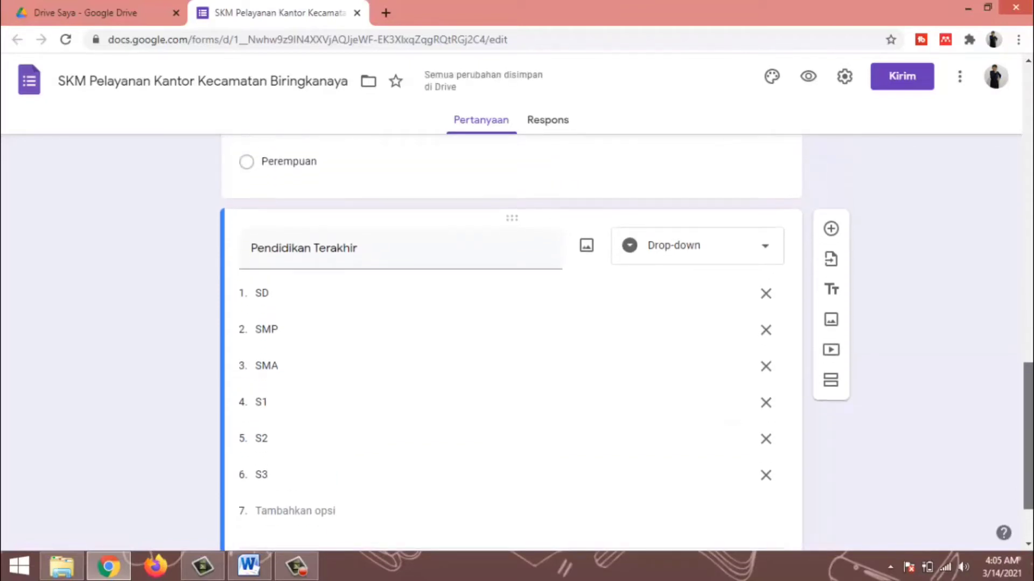
Duplicate the Pendidikan Terakhir question and rename the copy "Pekerjaan Utama"
{"action": "scroll", "coordinate": [511, 344], "scroll_direction": "down", "scroll_amount": 2}
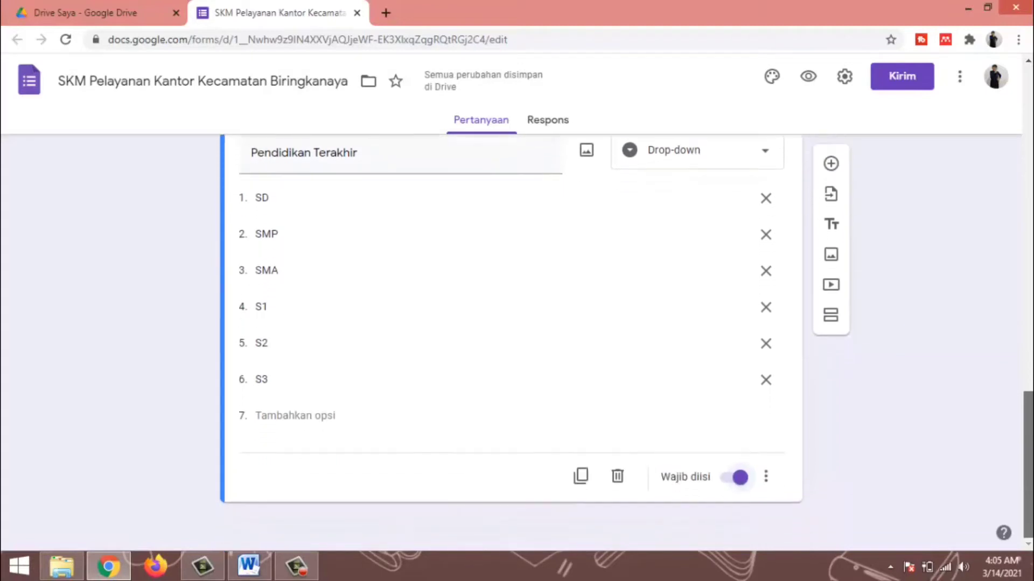
{"action": "left_click", "coordinate": [581, 477]}
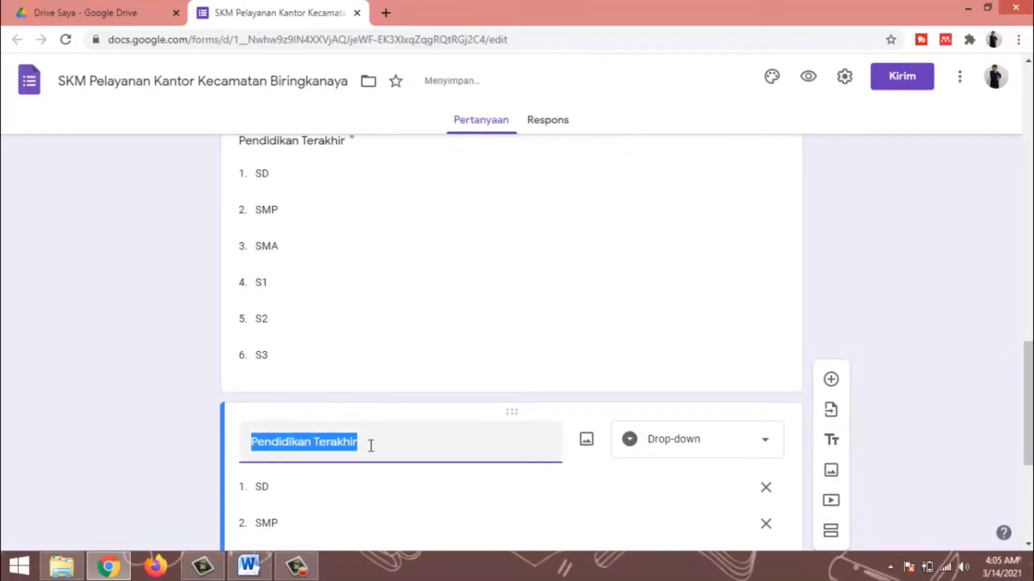
{"action": "scroll", "coordinate": [371, 443], "scroll_direction": "down", "scroll_amount": 1}
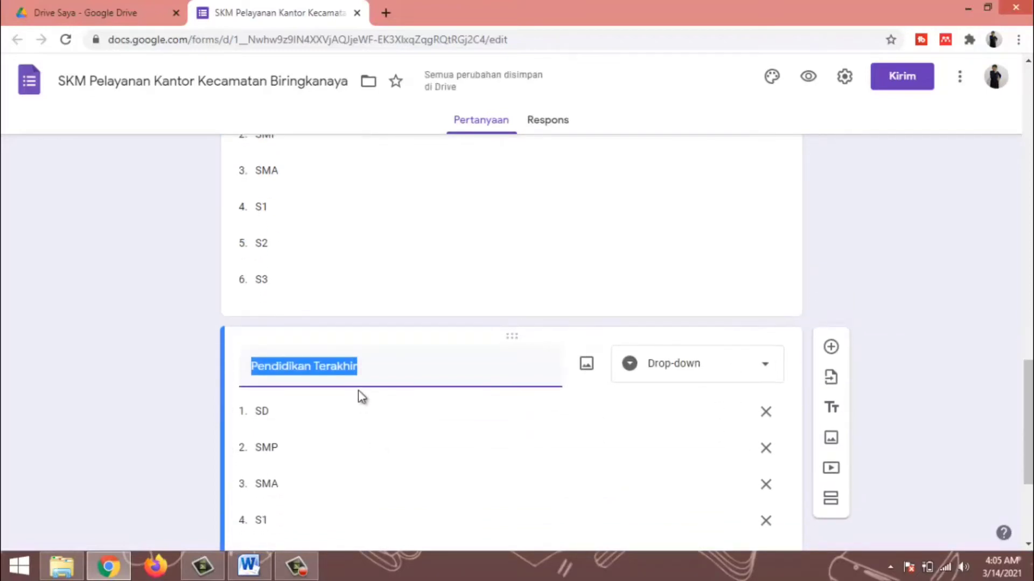
{"action": "type", "text": "Peker"}
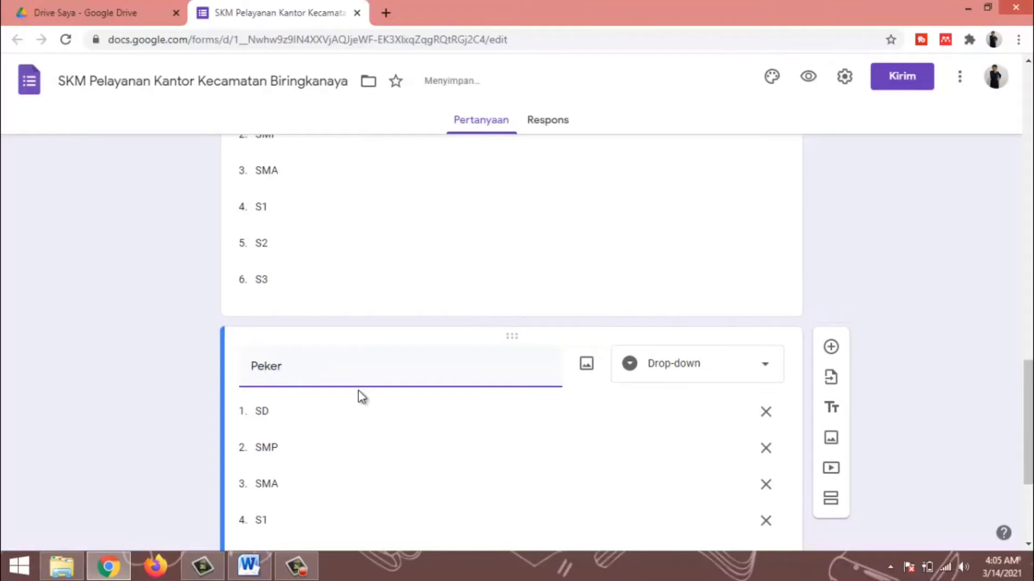
{"action": "type", "text": "jaan Utama"}
Replace the first three Pekerjaan Utama options with PNS/TNI/Polri, Pegawai Swasta and Wiraswasta
{"action": "scroll", "coordinate": [377, 388], "scroll_direction": "down", "scroll_amount": 2}
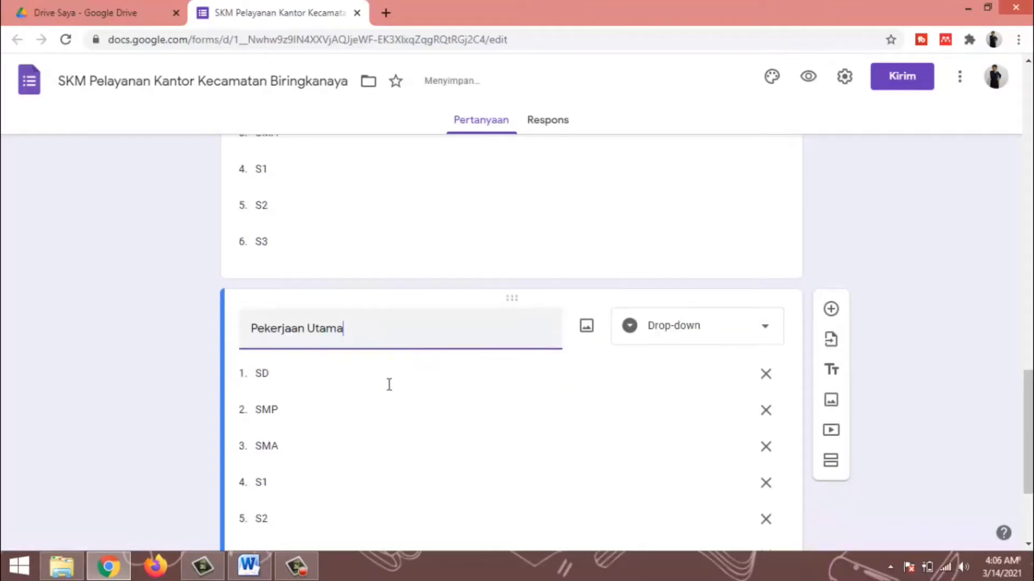
{"action": "left_click", "coordinate": [296, 337]}
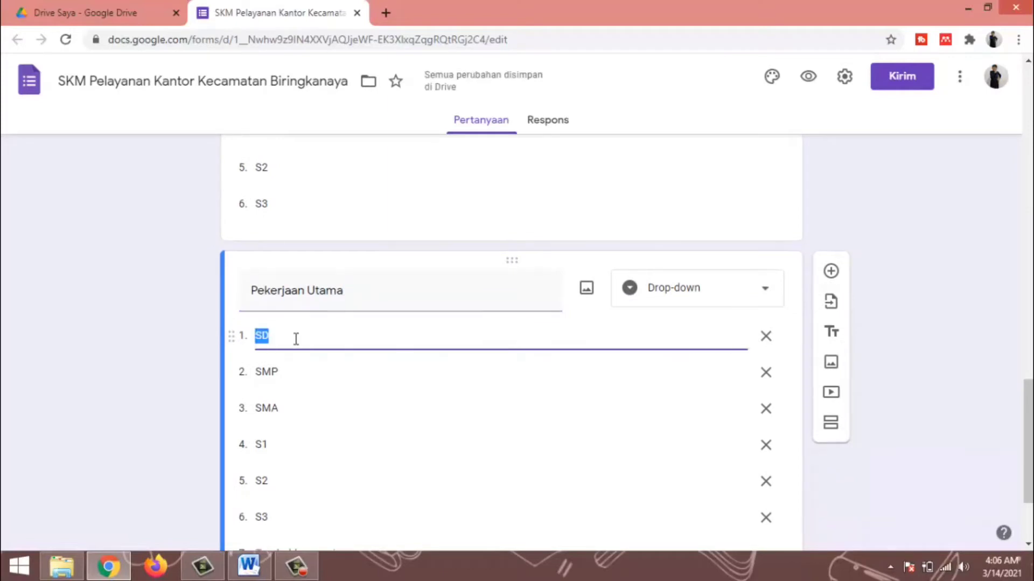
{"action": "type", "text": "PNS/TNI/Polri"}
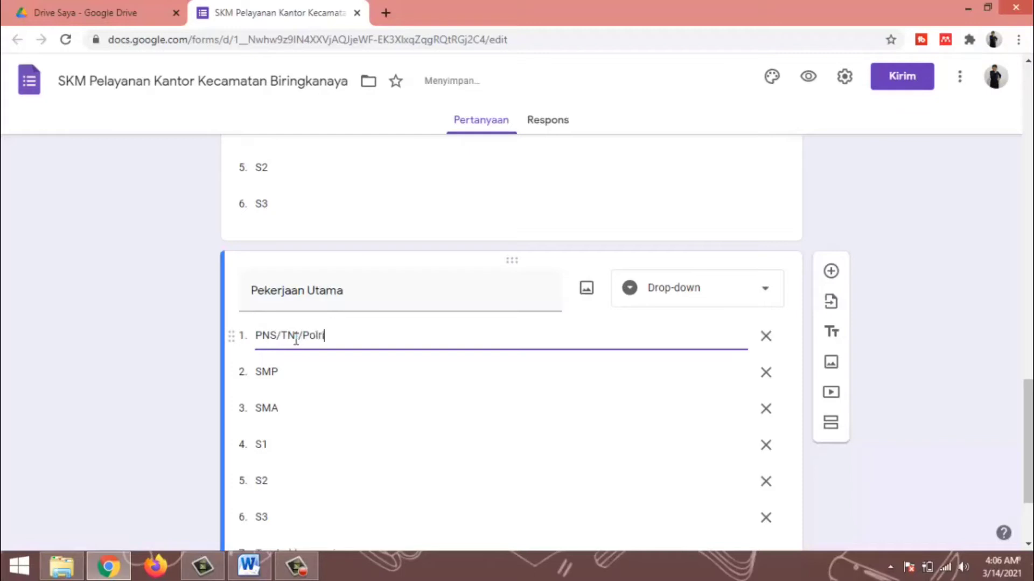
{"action": "left_click", "coordinate": [296, 370]}
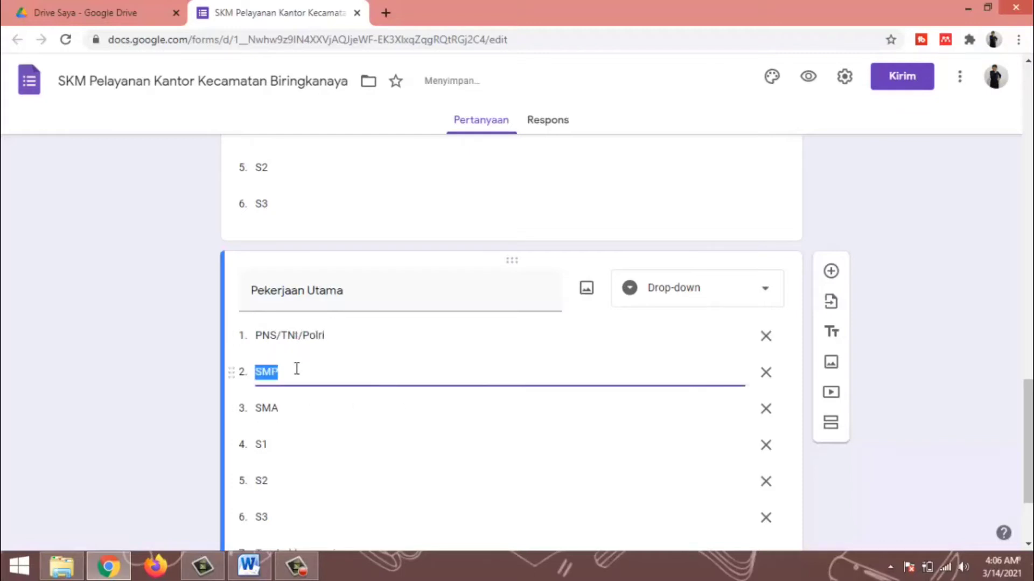
{"action": "type", "text": "P"}
{"action": "type", "text": "egawai Swasta"}
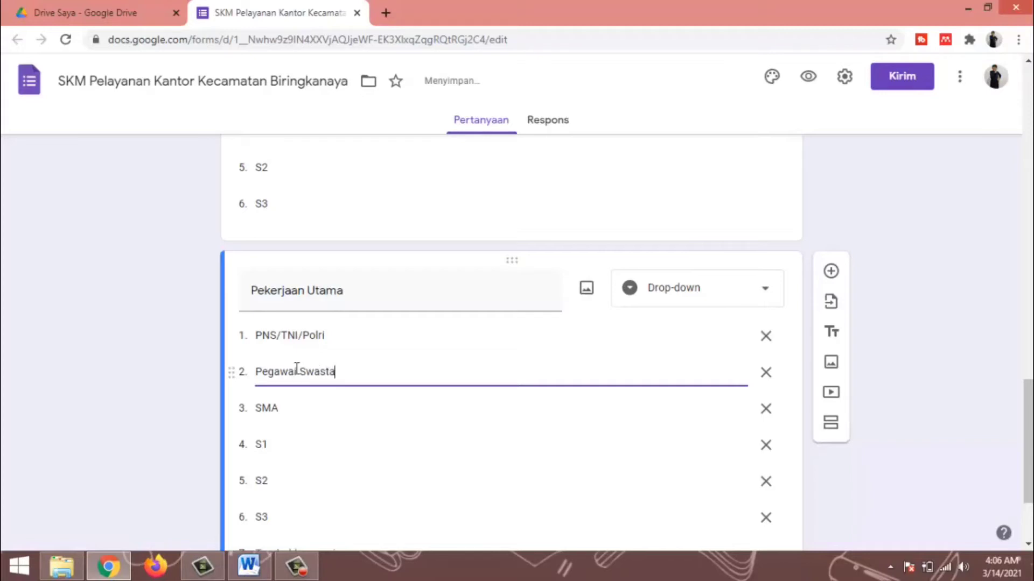
{"action": "left_click", "coordinate": [296, 411]}
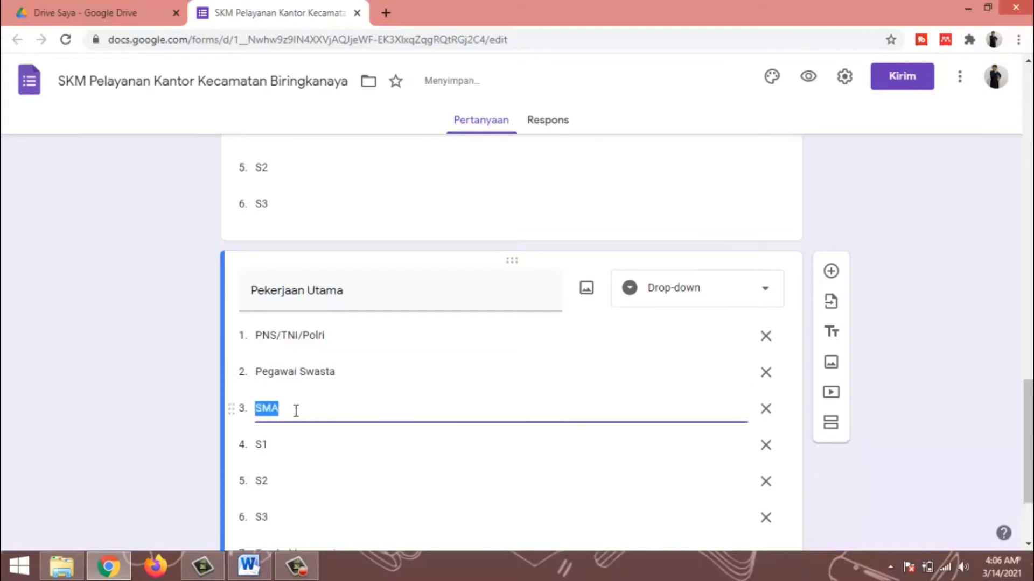
{"action": "type", "text": "Wiraswasta"}
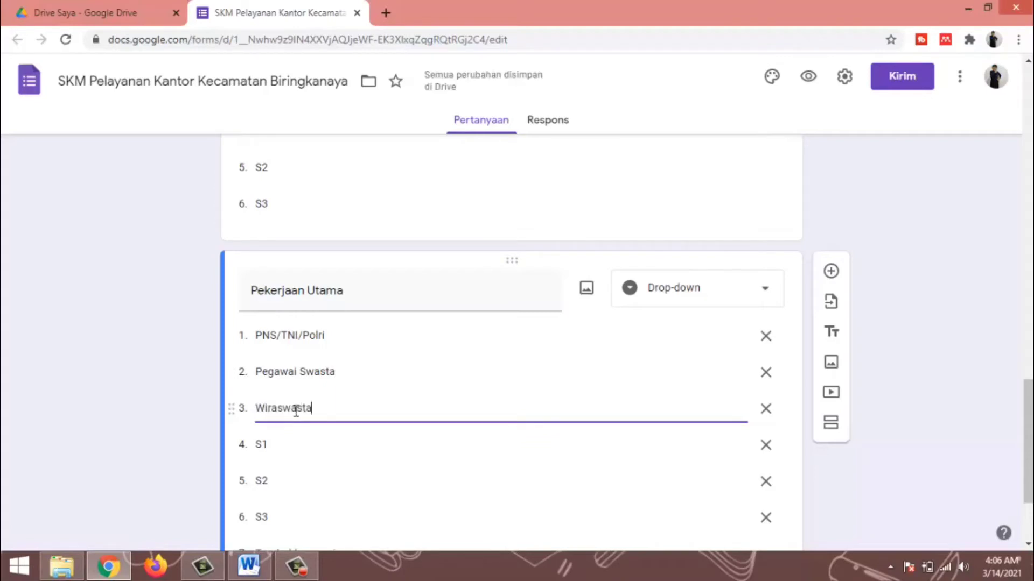
Change the fourth and fifth Pekerjaan Utama options to Pelajar/Mahasiswa and Pekerjaan Lainnya, and remove the leftover S3 option
{"action": "left_click", "coordinate": [285, 445]}
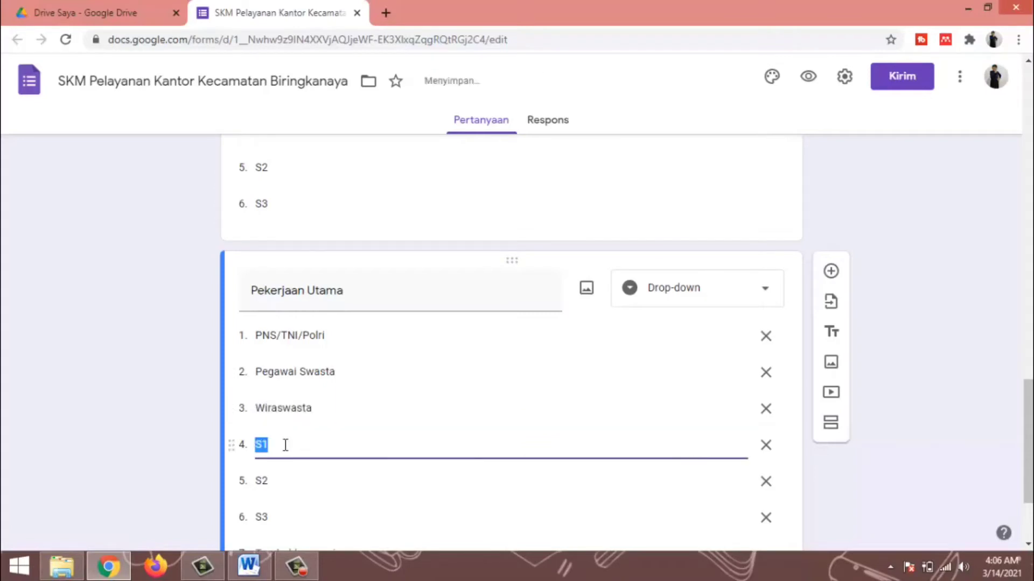
{"action": "type", "text": "Pelaja"}
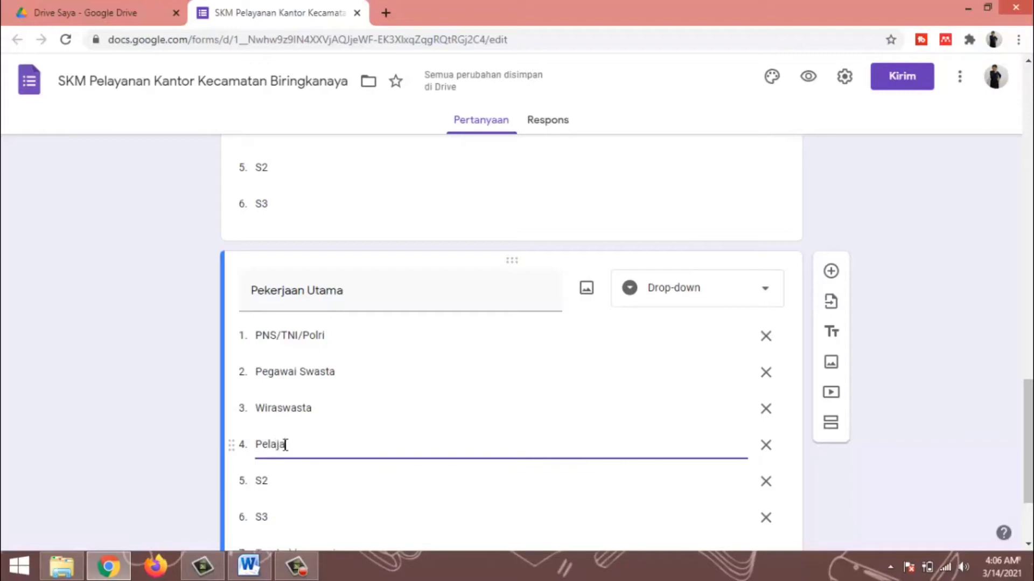
{"action": "type", "text": "r/Mahasiswa"}
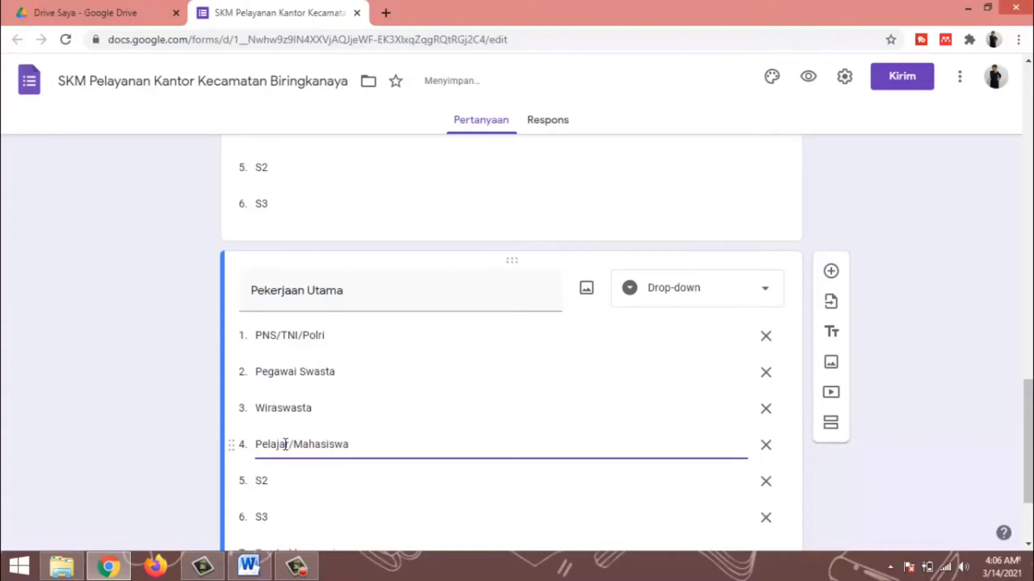
{"action": "double_click", "coordinate": [272, 479]}
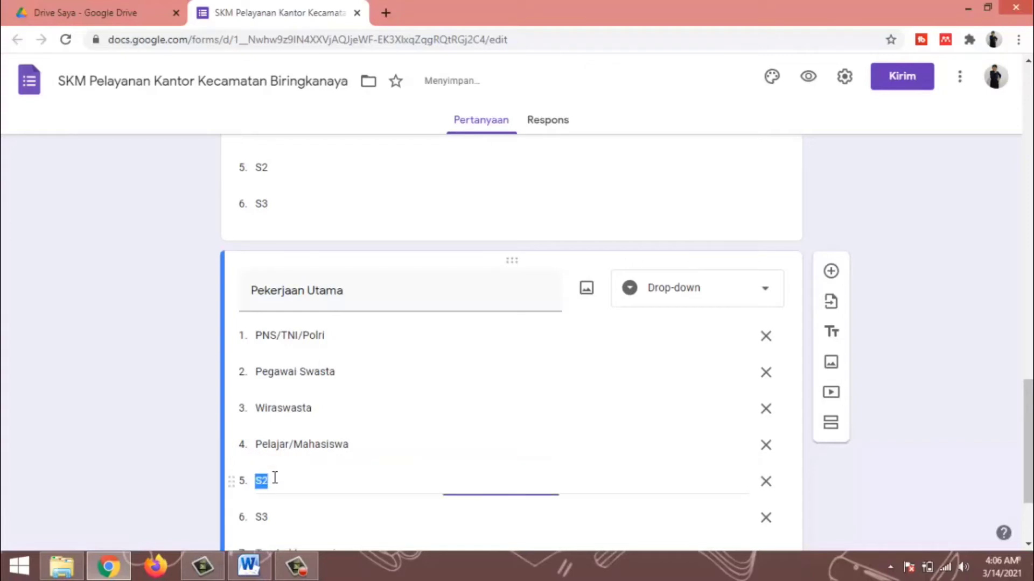
{"action": "type", "text": "Peker"}
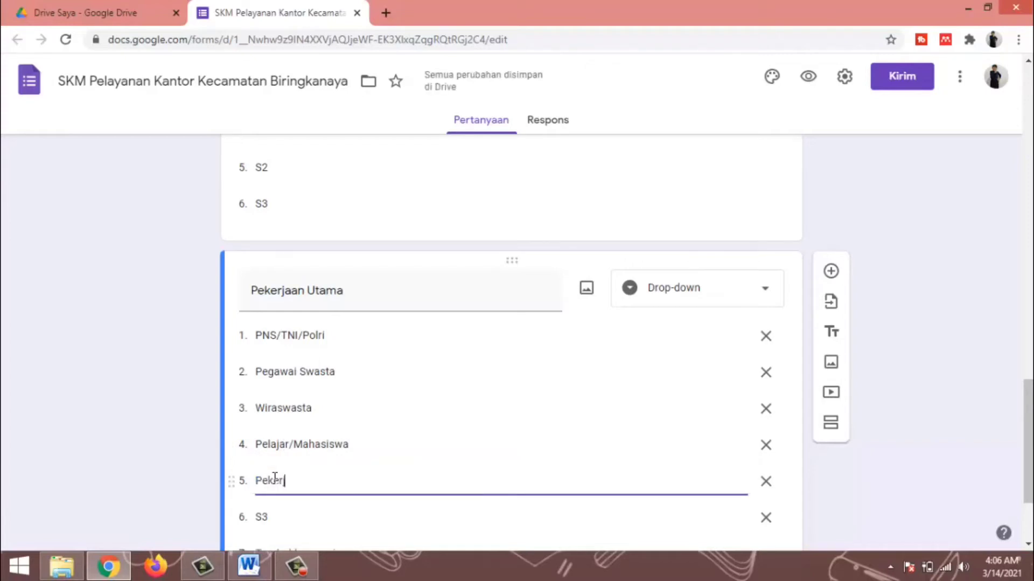
{"action": "type", "text": "jaan Lainnya"}
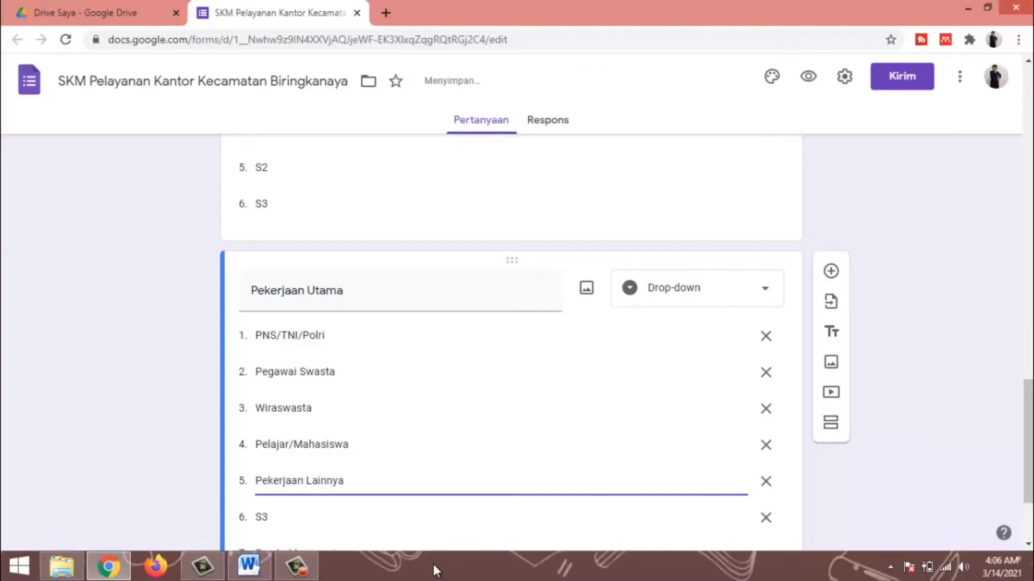
{"action": "scroll", "coordinate": [460, 485], "scroll_direction": "down", "scroll_amount": 3}
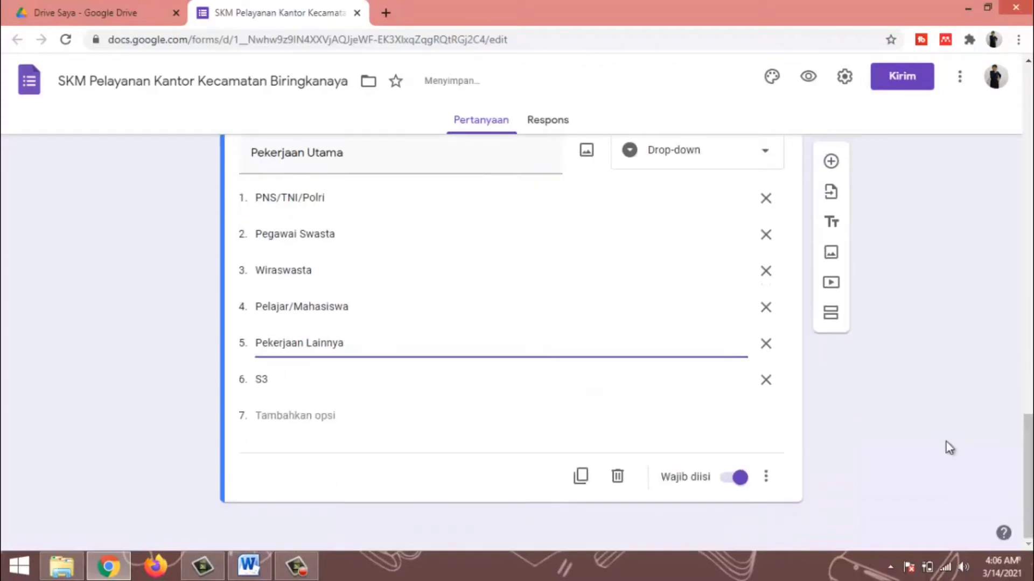
{"action": "left_click", "coordinate": [765, 383]}
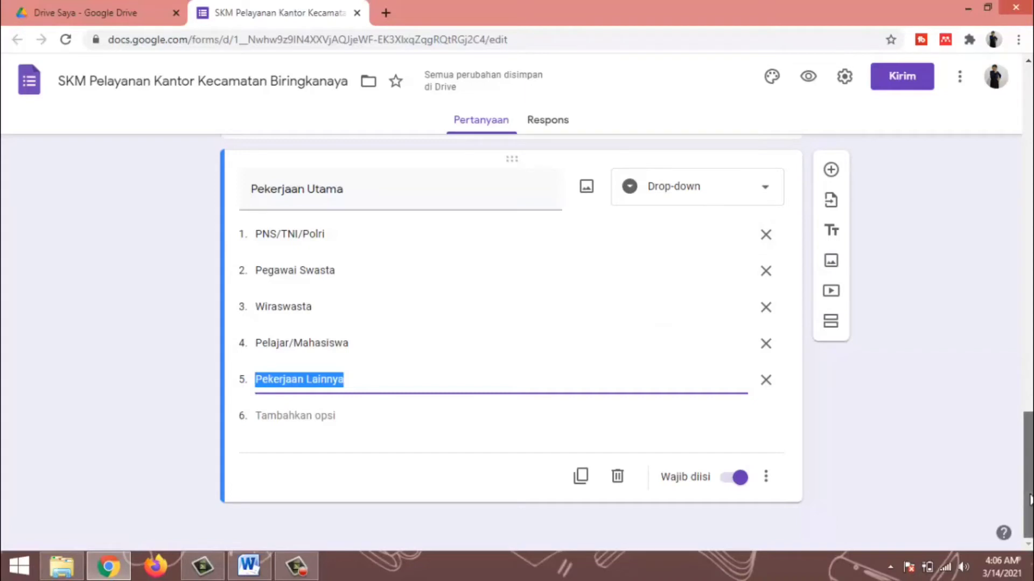
Change the Pekerjaan Utama question type to multiple choice (Pilihan ganda)
{"action": "left_click_drag", "start_coordinate": [1028, 501], "coordinate": [1015, 395]}
{"action": "scroll", "coordinate": [1015, 395], "scroll_direction": "down", "scroll_amount": 6}
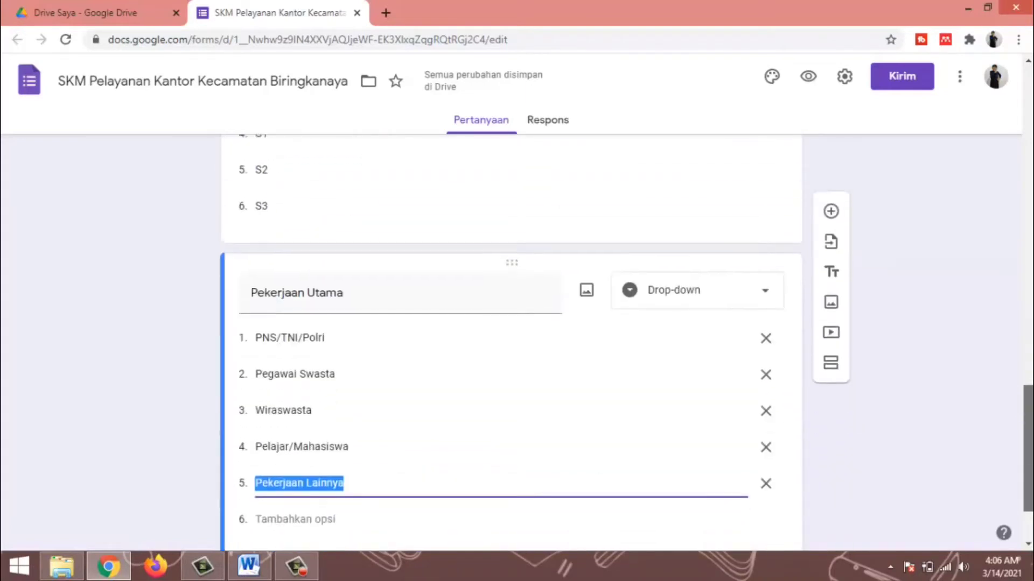
{"action": "left_click", "coordinate": [747, 264]}
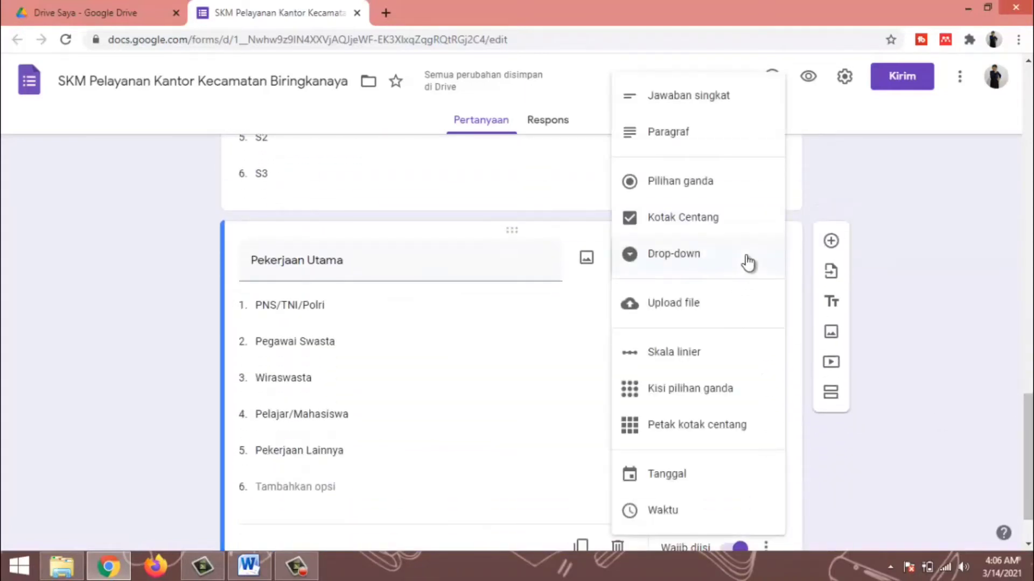
{"action": "left_click", "coordinate": [662, 180]}
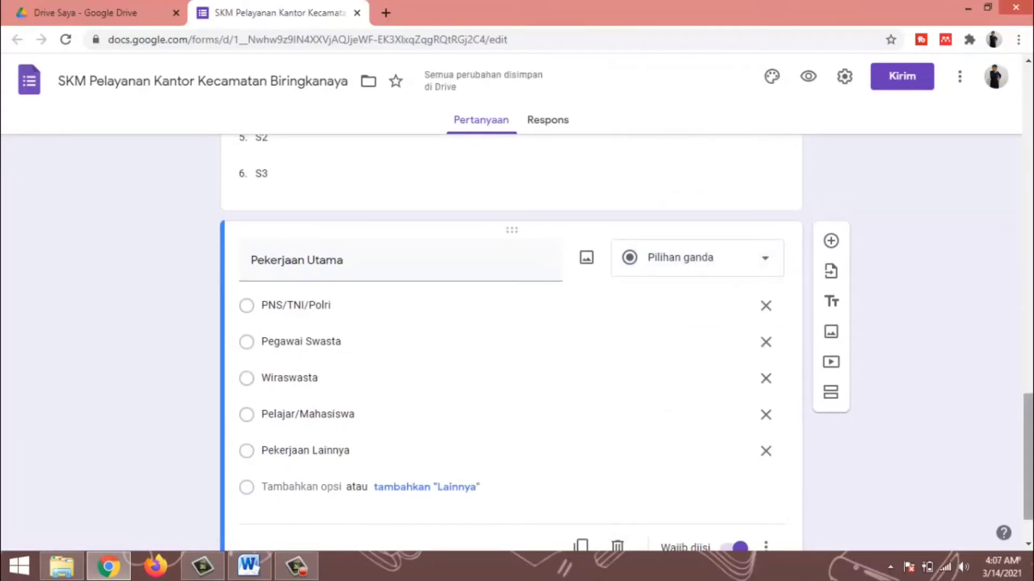
Review the respondent data questions and add a new section after the Pekerjaan Utama question
{"action": "scroll", "coordinate": [979, 281], "scroll_direction": "up", "scroll_amount": 12}
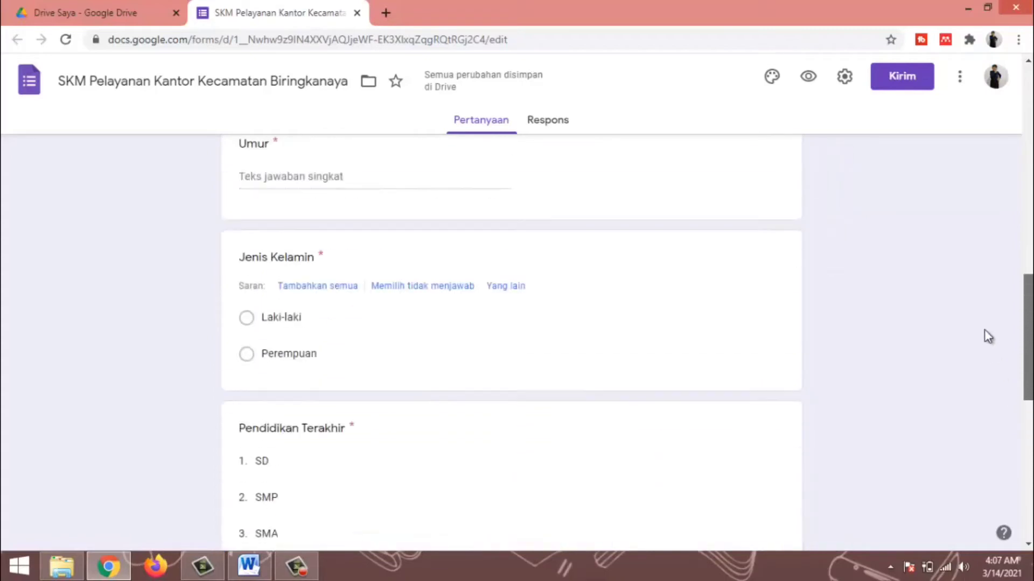
{"action": "scroll", "coordinate": [979, 282], "scroll_direction": "down", "scroll_amount": 7}
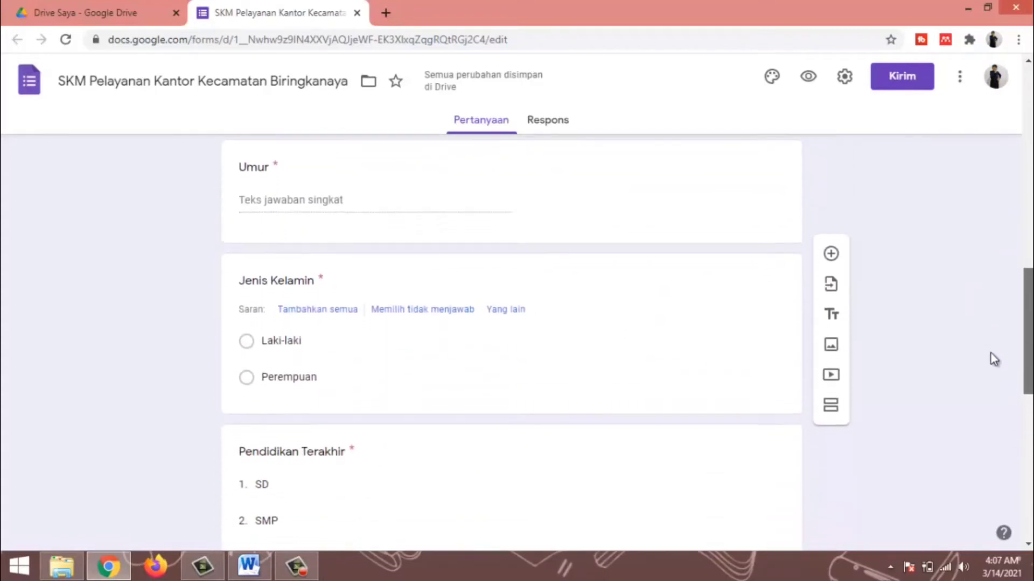
{"action": "scroll", "coordinate": [997, 389], "scroll_direction": "down", "scroll_amount": 7}
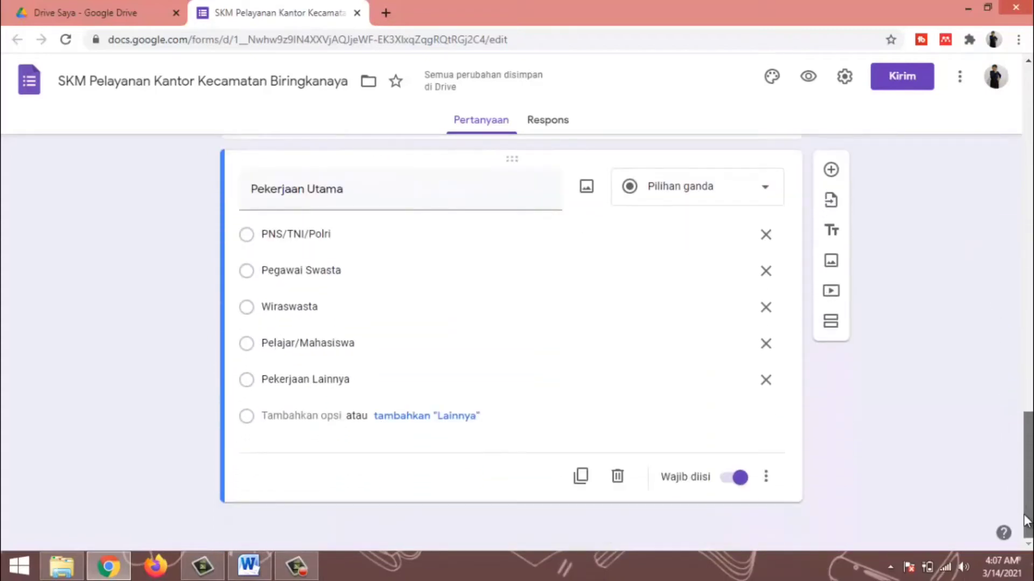
{"action": "left_click", "coordinate": [832, 323]}
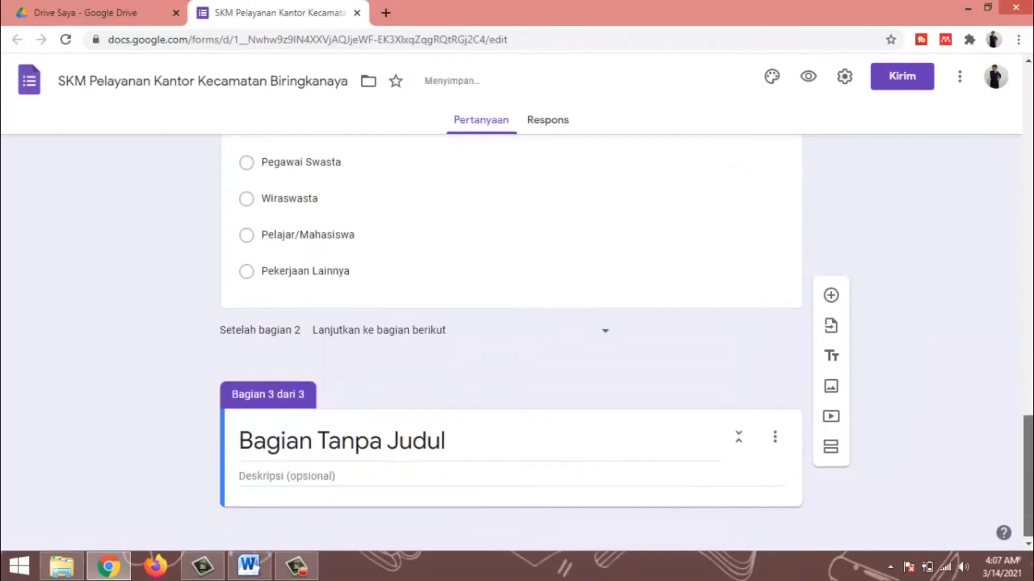
Copy the heading "PENDAPAT RESPONDEN TENTANG PELAYANAN PUBLIK" from the Word questionnaire and paste it as the title of section 3 in the form
{"action": "left_click", "coordinate": [248, 565]}
{"action": "scroll", "coordinate": [701, 412], "scroll_direction": "down", "scroll_amount": 6}
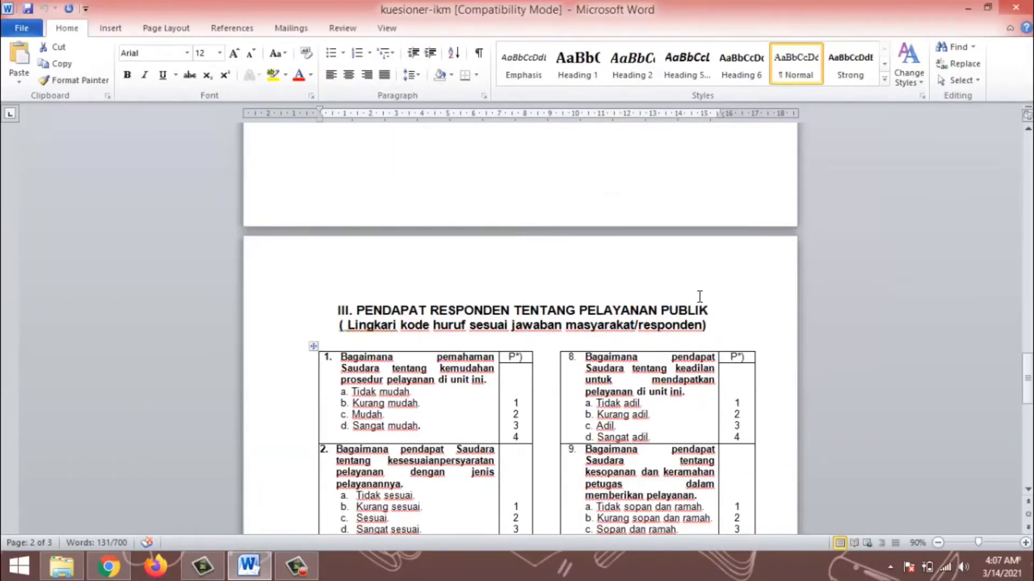
{"action": "left_click_drag", "start_coordinate": [711, 310], "coordinate": [418, 305]}
{"action": "key", "text": "ctrl+c"}
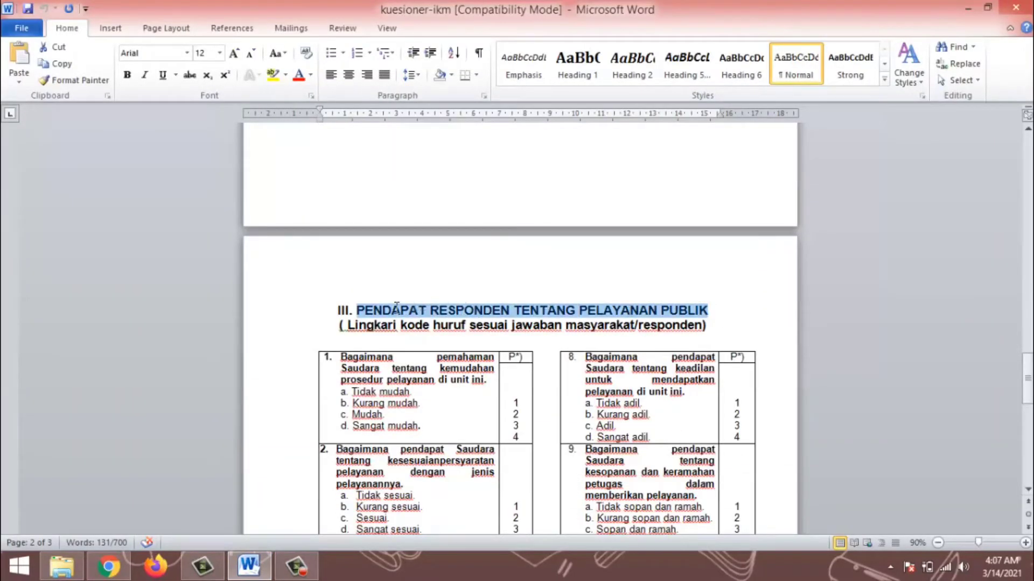
{"action": "left_click", "coordinate": [395, 307]}
{"action": "key", "text": "alt+Tab"}
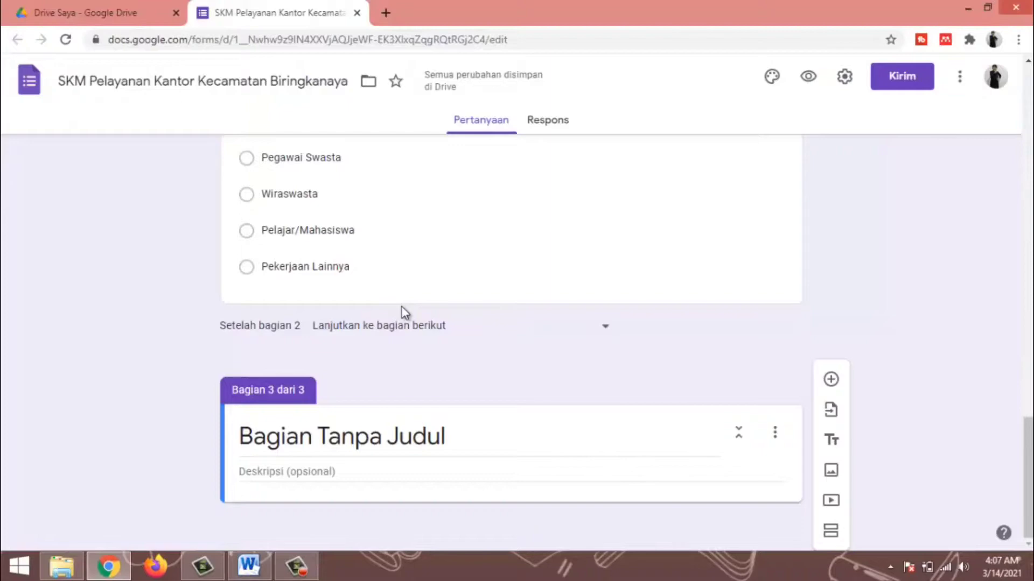
{"action": "left_click", "coordinate": [379, 435]}
{"action": "key", "text": "ctrl+v"}
Copy "Bagaimana pemahaman Saudara tentang kemudahan prosedur pelayanan di unit ini" from Word into a new section 3 question, without its list number
{"action": "key", "text": "alt+Tab"}
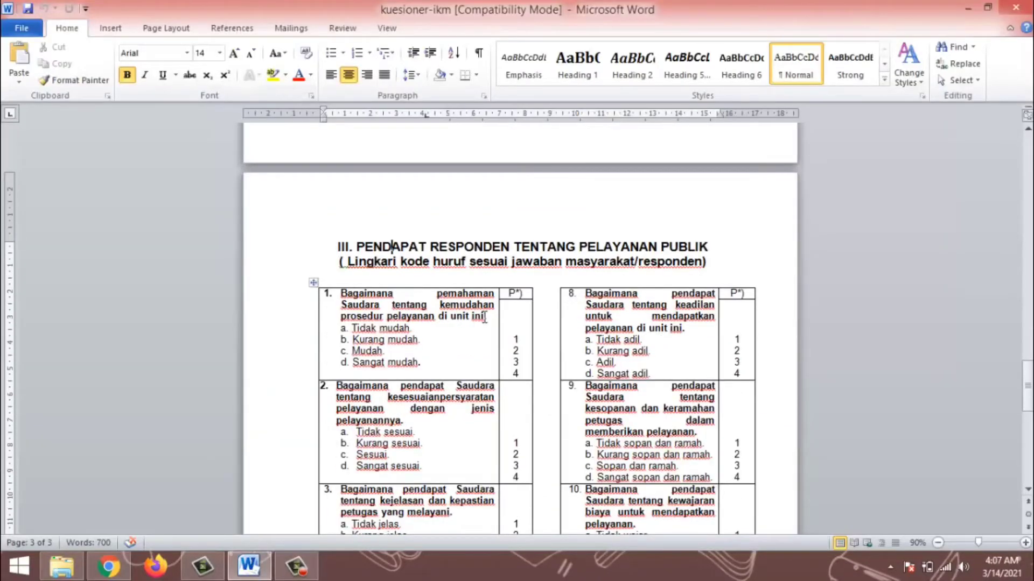
{"action": "left_click_drag", "start_coordinate": [484, 317], "coordinate": [361, 297]}
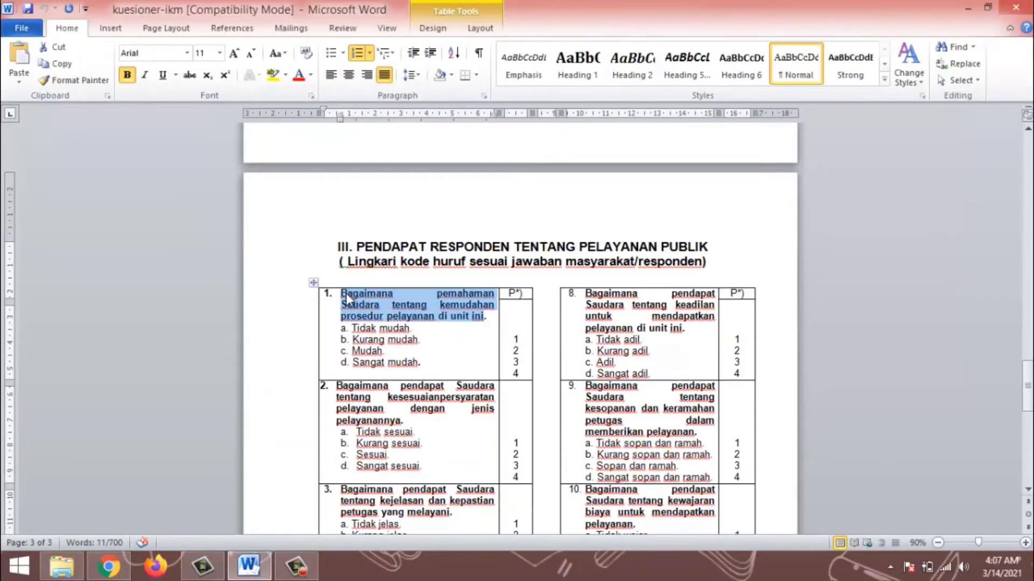
{"action": "key", "text": "alt+Tab"}
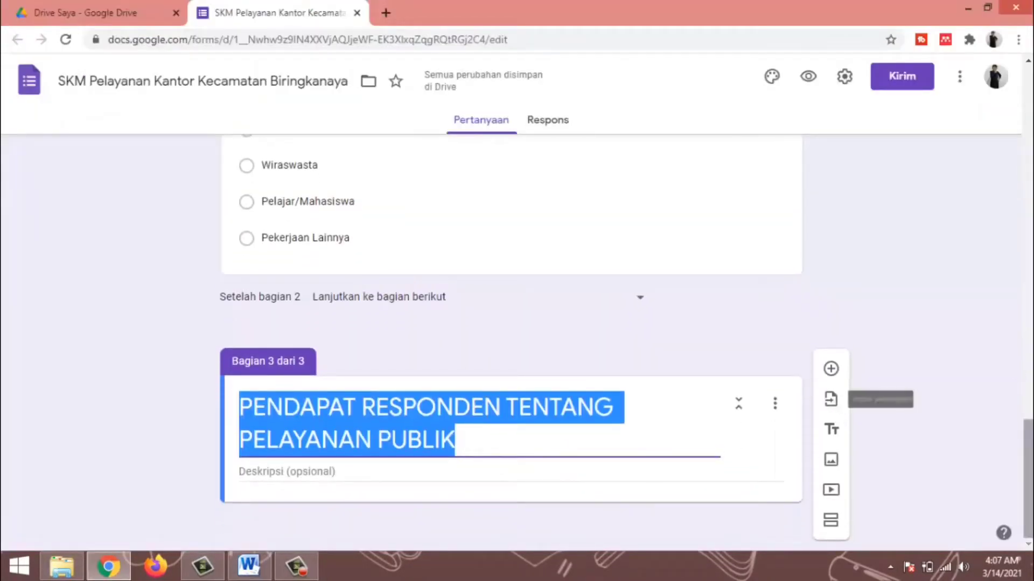
{"action": "left_click", "coordinate": [829, 371]}
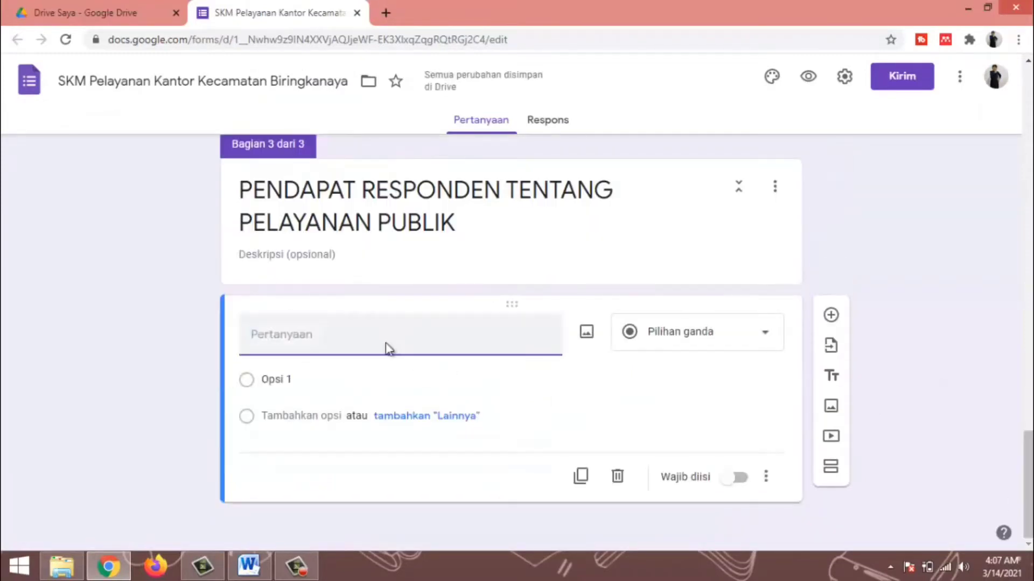
{"action": "type", "text": "1.\tBagaimana pemahaman Saudara tentang kemudahan prosedur pelayanan di unit ini"}
{"action": "left_click_drag", "start_coordinate": [276, 334], "coordinate": [242, 331]}
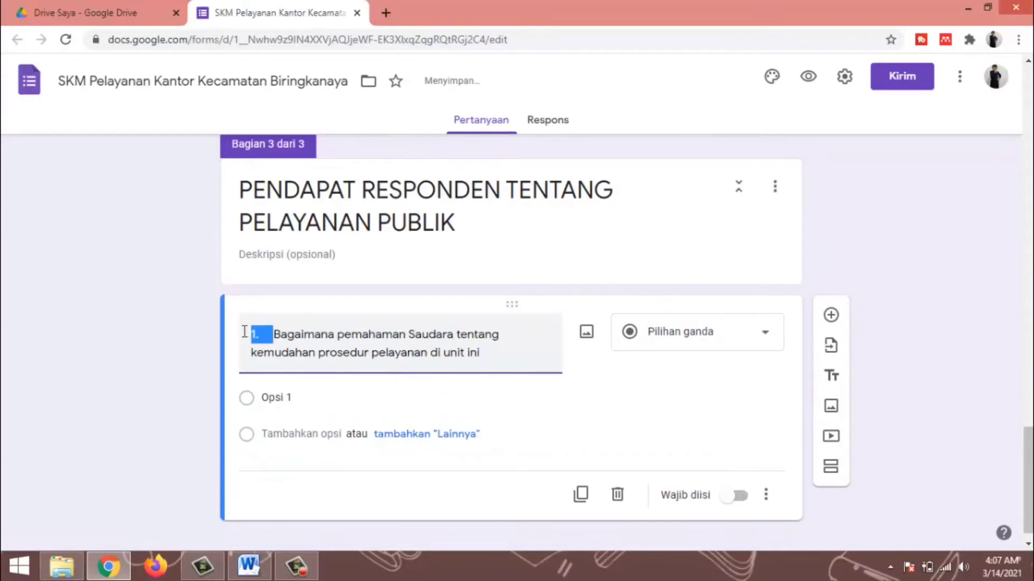
{"action": "key", "text": "BackSpace"}
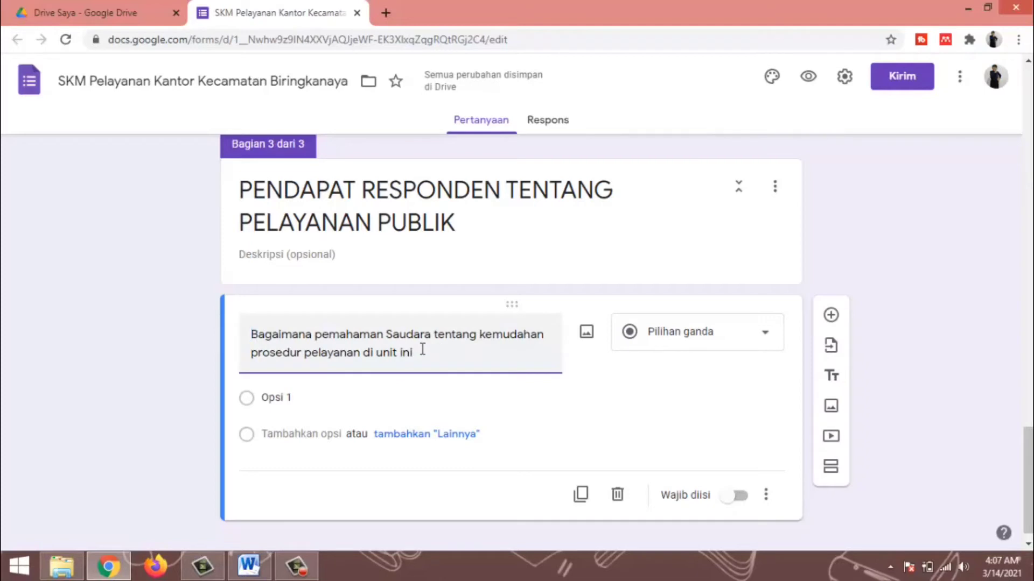
Replace "di unit ini" at the end of the first section 3 question with "pada Kantor Kecamatan Biringkanaya"
{"action": "key", "text": "BackSpace"}
{"action": "key", "text": "BackSpace"}
{"action": "key", "text": "BackSpace"}
{"action": "key", "text": "BackSpace"}
{"action": "key", "text": "BackSpace"}
{"action": "type", "text": "pada"}
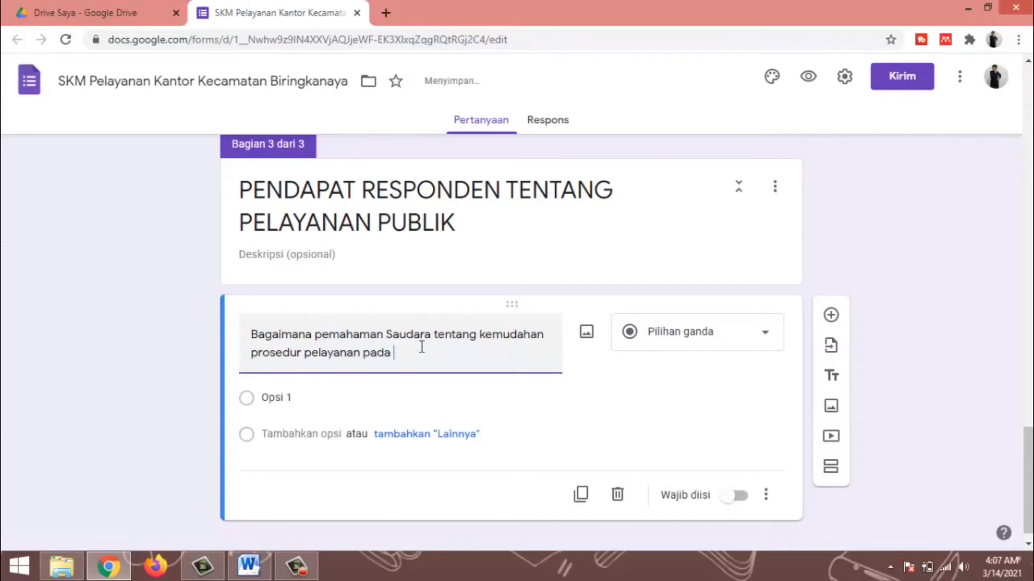
{"action": "type", "text": " Kab"}
{"action": "type", "text": "camat"}
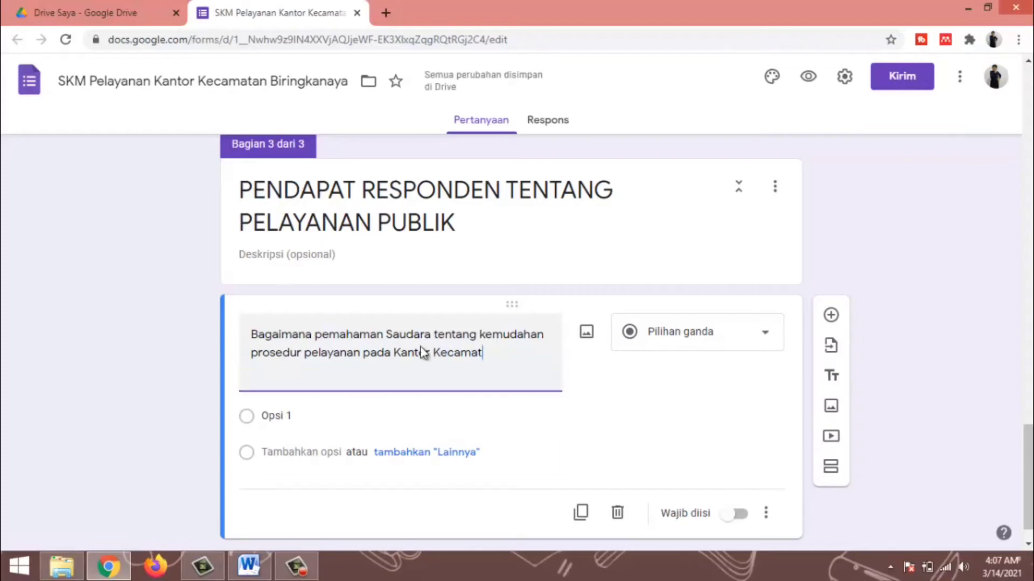
{"action": "type", "text": "an B"}
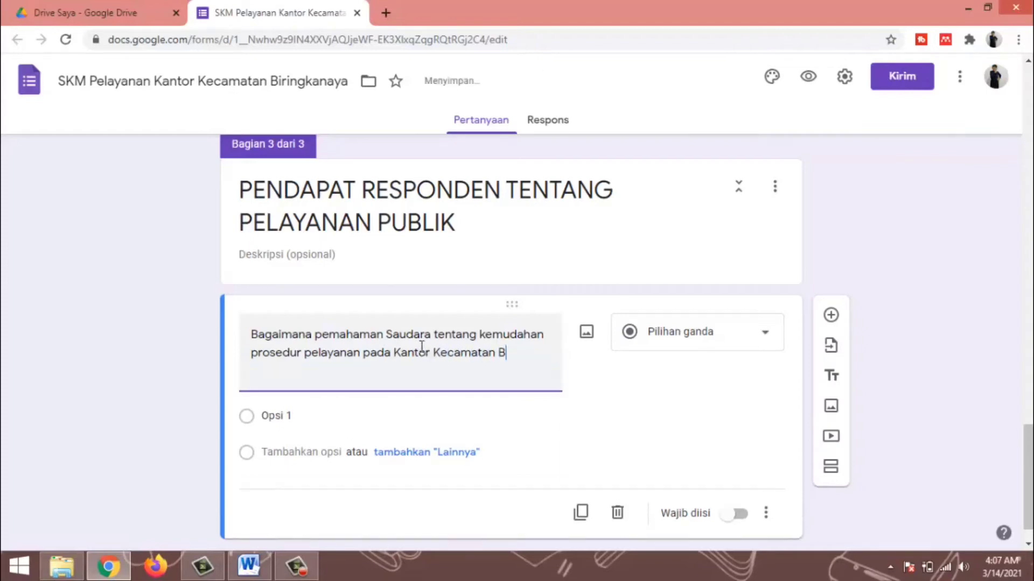
{"action": "type", "text": "iringkanaya"}
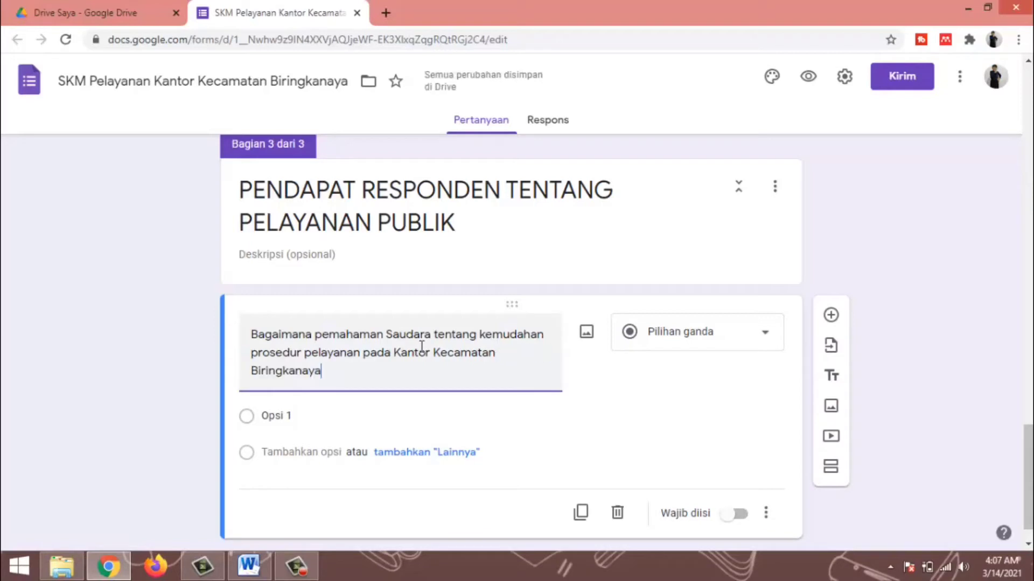
Enter "Tidak Mudah" and "Kurang Mudah" as the first two answer options of the service procedure question
{"action": "left_click", "coordinate": [327, 413]}
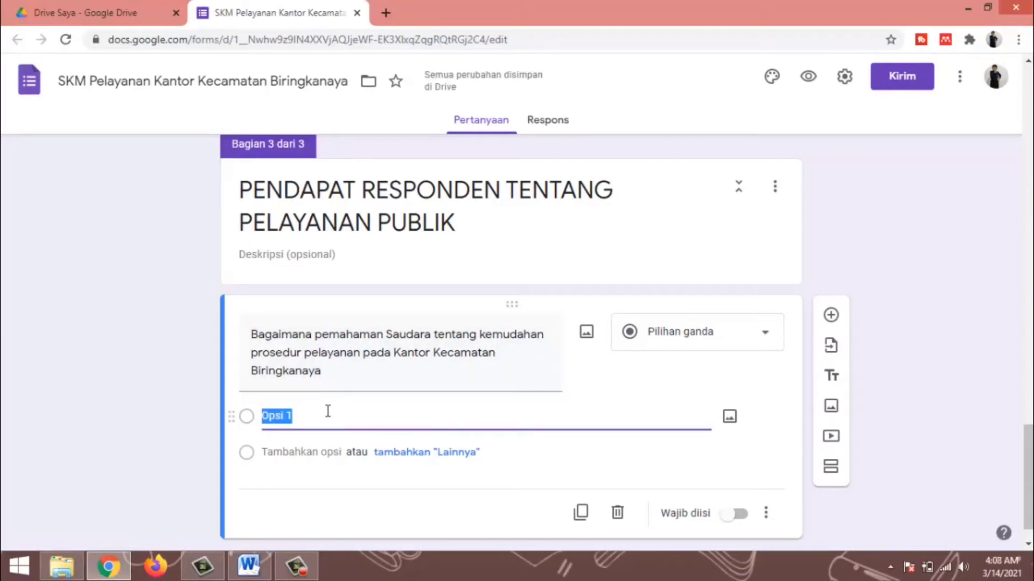
{"action": "type", "text": "SA"}
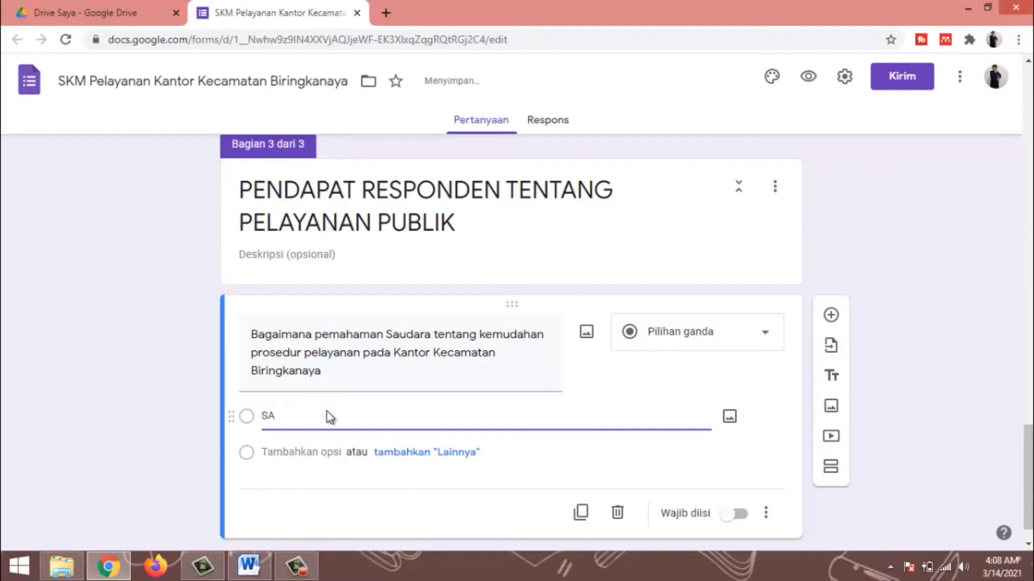
{"action": "key", "text": "BackSpace"}
{"action": "type", "text": "Tidak Mudah"}
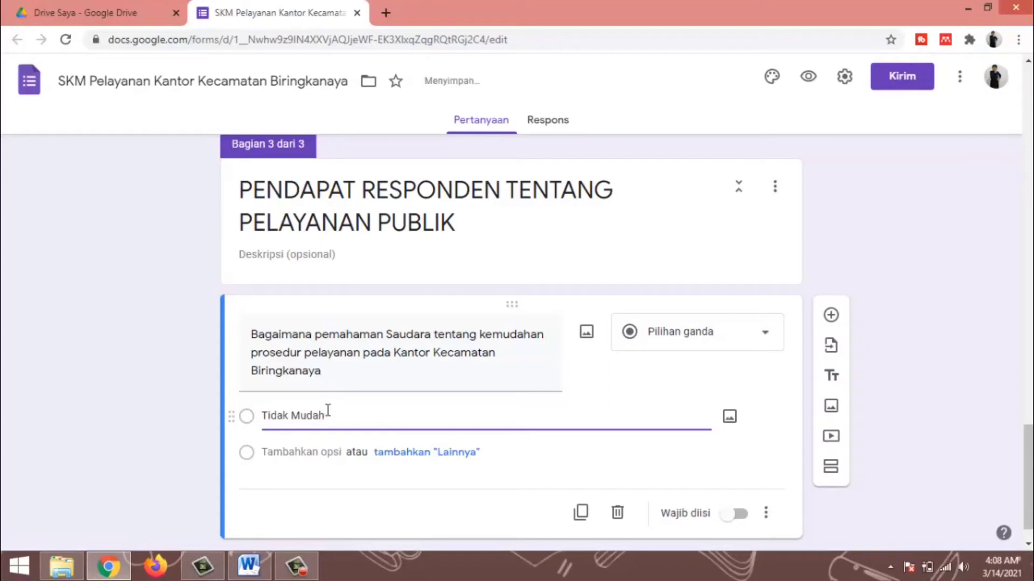
{"action": "left_click", "coordinate": [324, 454]}
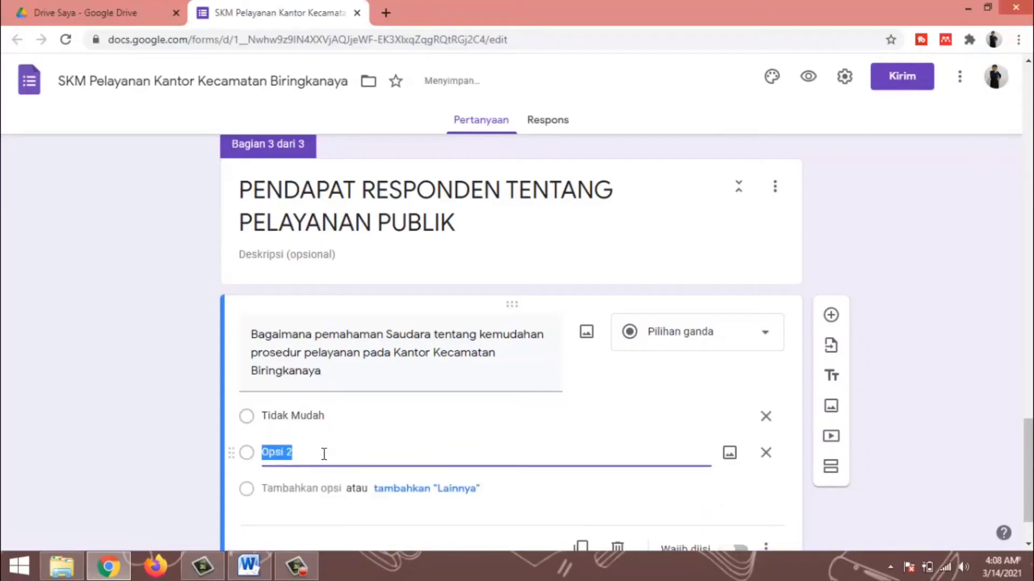
{"action": "type", "text": "Kurang Mudah"}
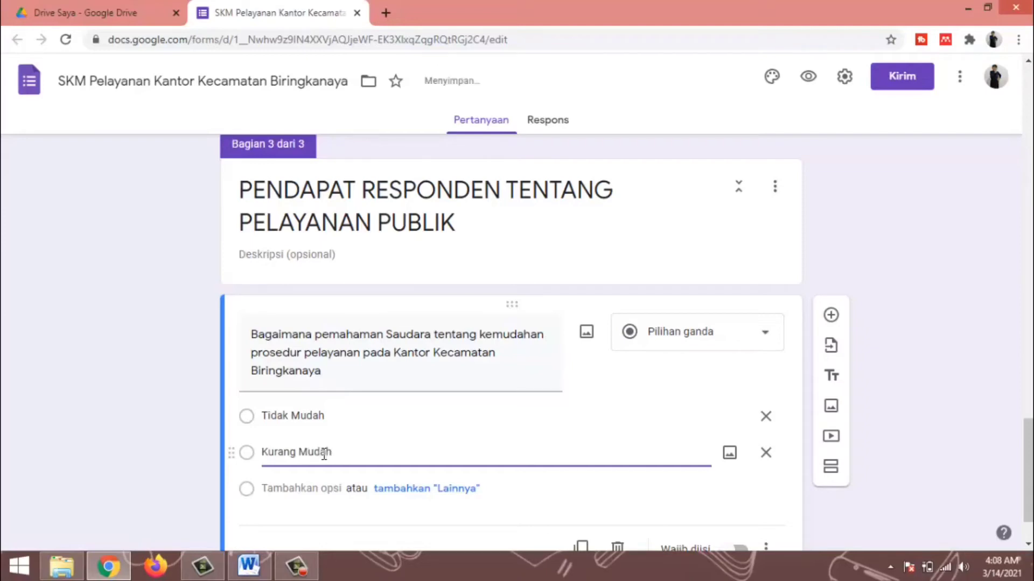
Add "Mudah" and "Sangat Mudah" as the third and fourth answer options of the service procedure question
{"action": "scroll", "coordinate": [296, 412], "scroll_direction": "down", "scroll_amount": 2}
{"action": "left_click", "coordinate": [303, 419]}
{"action": "type", "text": "M"}
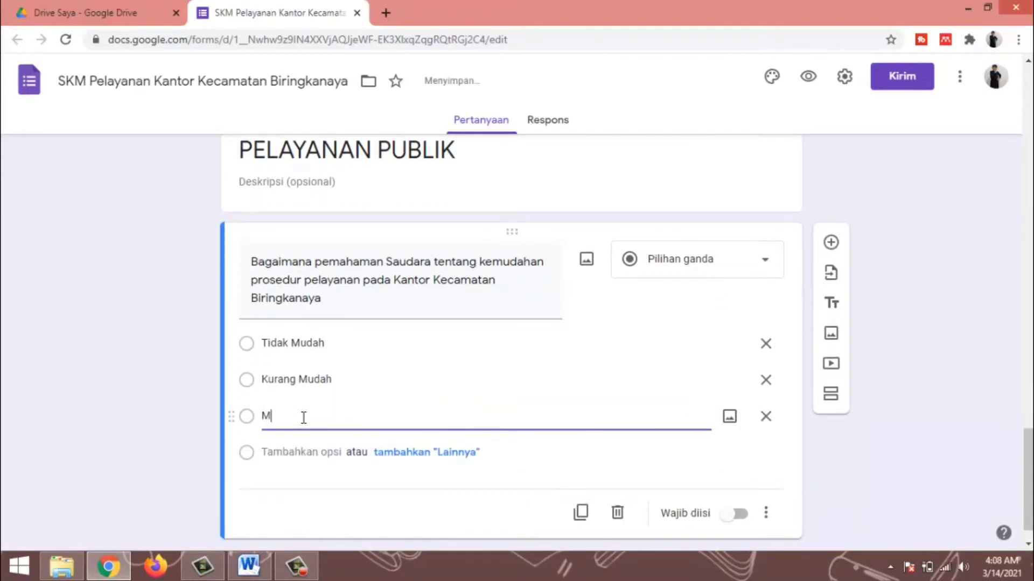
{"action": "type", "text": "udah"}
{"action": "left_click", "coordinate": [300, 452]}
{"action": "type", "text": "Sanga"}
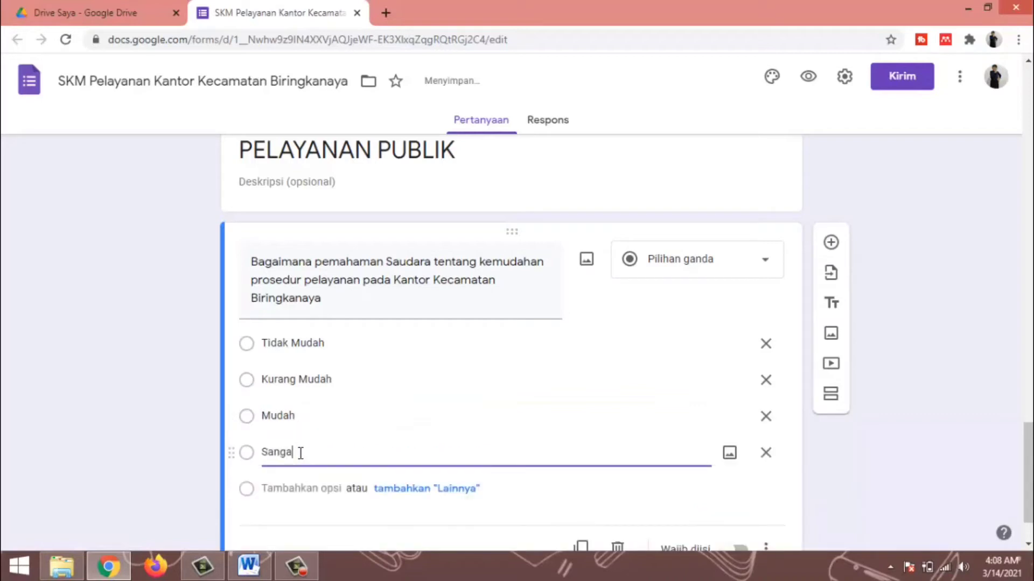
{"action": "type", "text": "t Mudah"}
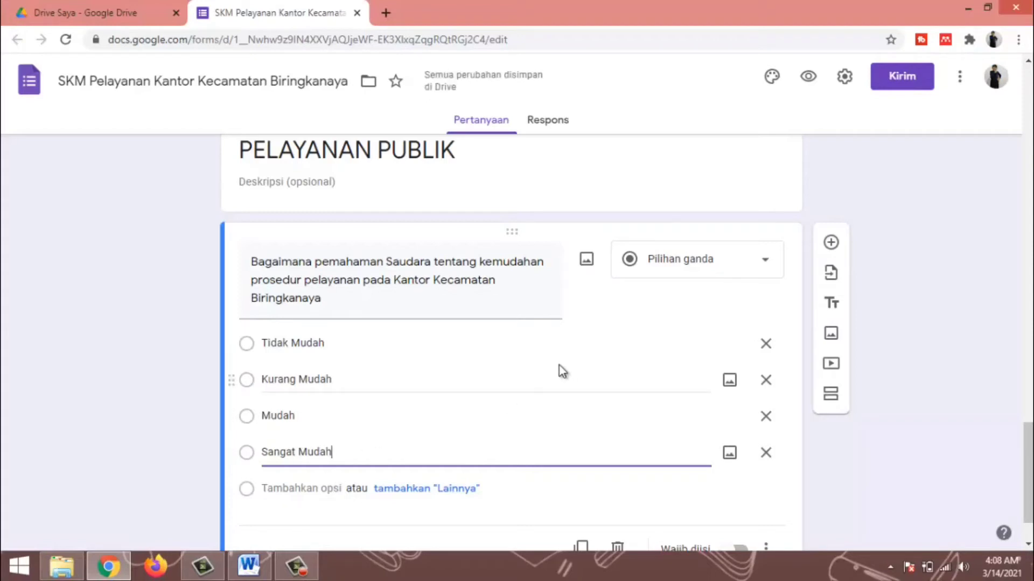
Add a new question below the service procedure question and copy the text of question 4 on officer discipline from the Word questionnaire
{"action": "scroll", "coordinate": [557, 368], "scroll_direction": "down", "scroll_amount": 2}
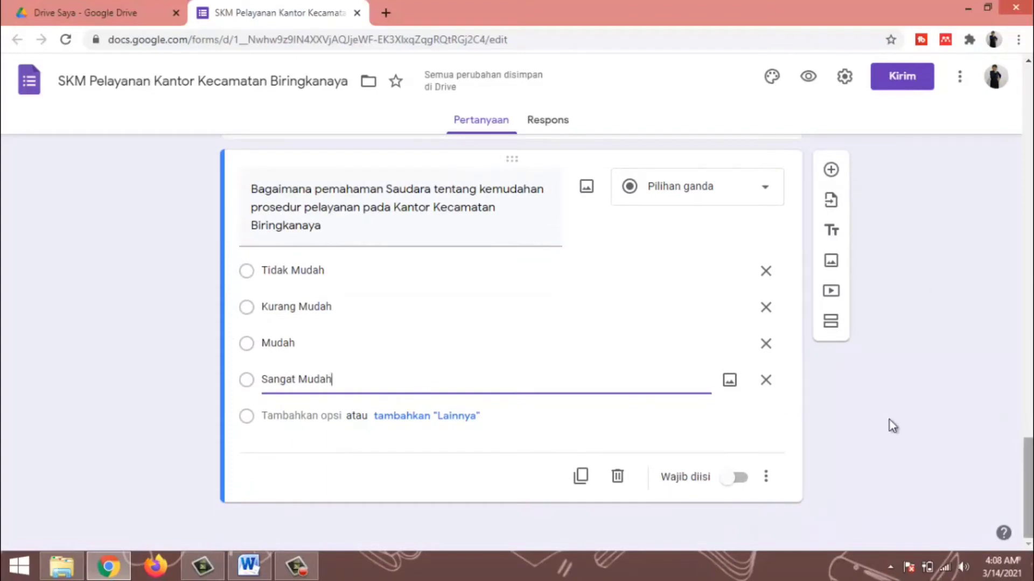
{"action": "left_click", "coordinate": [830, 172]}
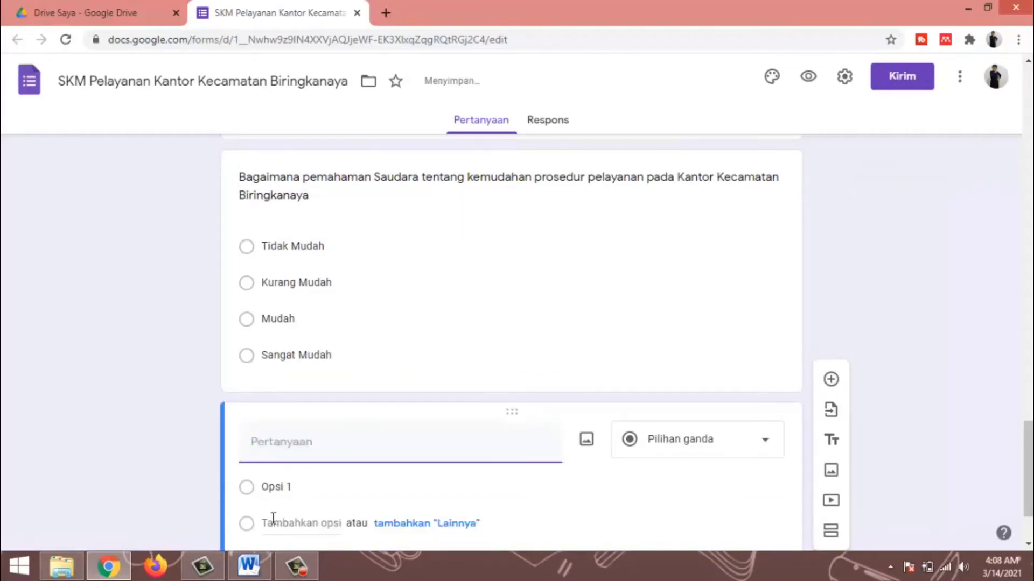
{"action": "mouse_move", "coordinate": [252, 567]}
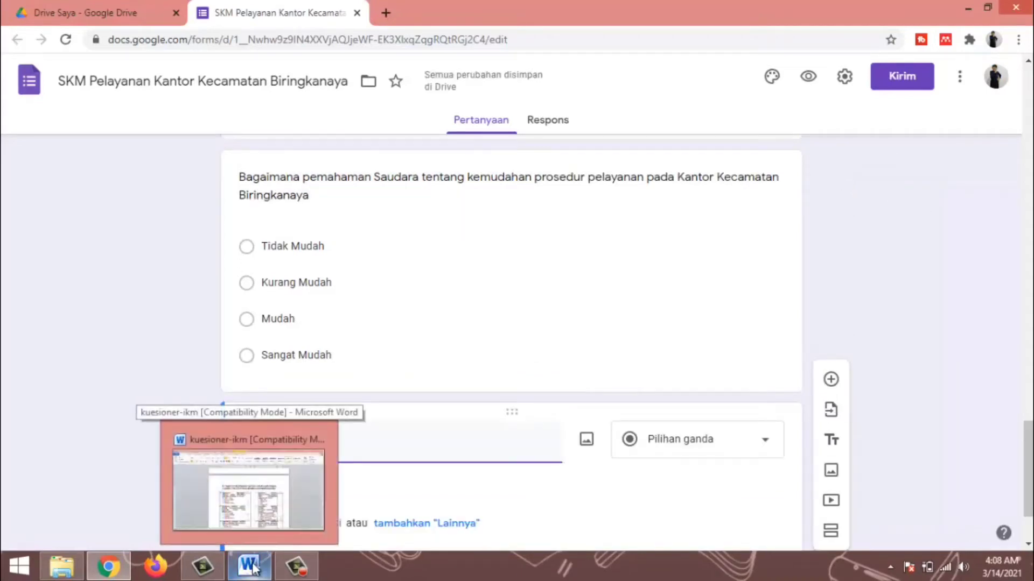
{"action": "left_click", "coordinate": [269, 501]}
{"action": "scroll", "coordinate": [455, 401], "scroll_direction": "down", "scroll_amount": 3}
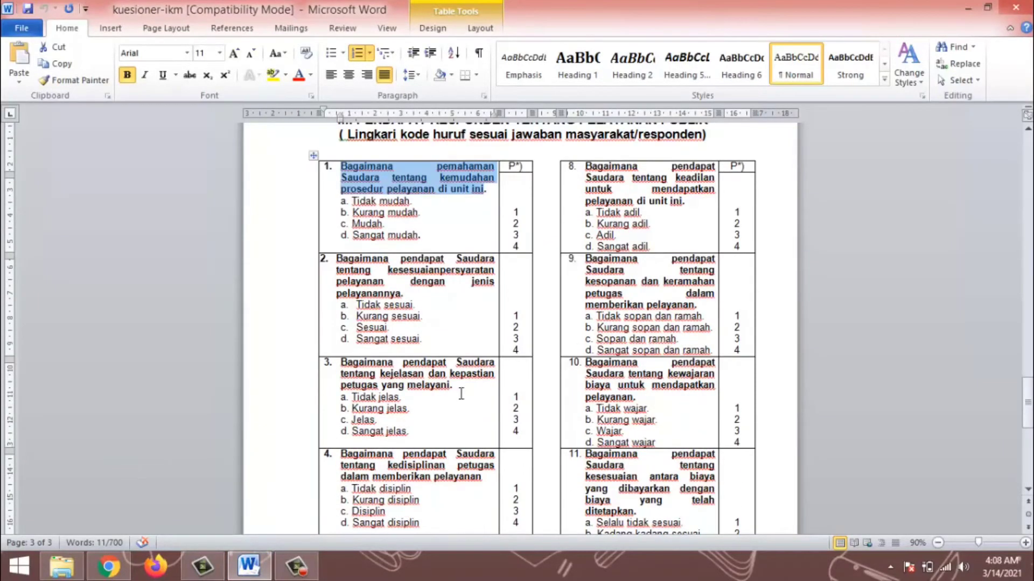
{"action": "scroll", "coordinate": [448, 442], "scroll_direction": "down", "scroll_amount": 3}
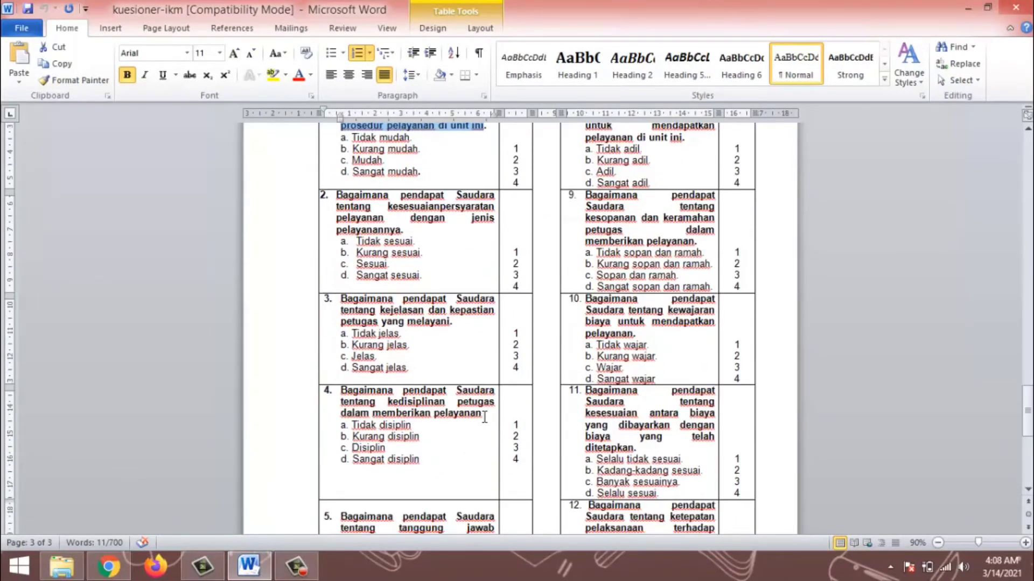
{"action": "left_click_drag", "start_coordinate": [485, 417], "coordinate": [339, 380]}
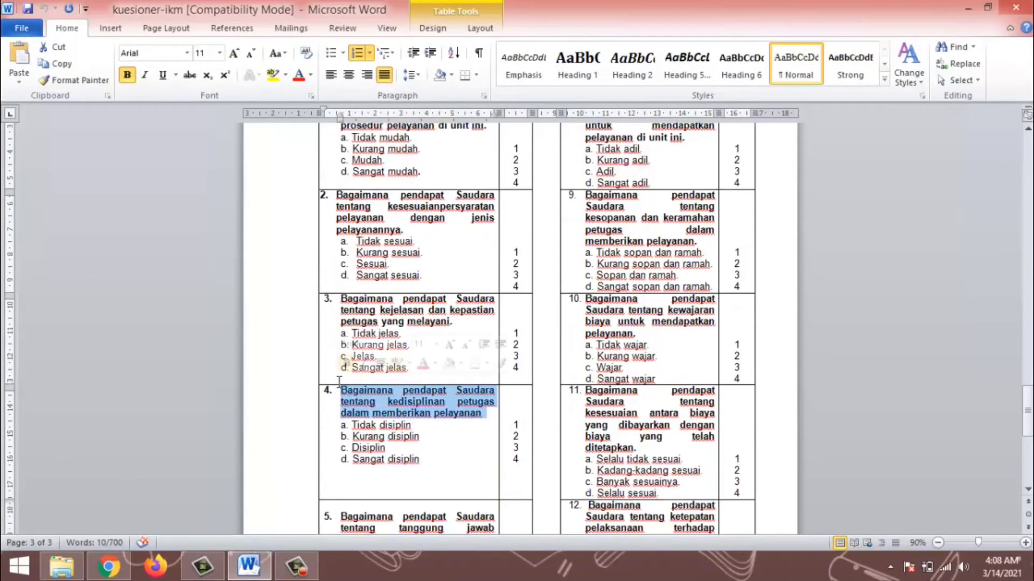
Paste "Bagaimana pendapat Saudara tentang kedisiplinan petugas dalam memberikan pelayanan" as the new question's title in the form, without its list number
{"action": "key", "text": "alt+Tab"}
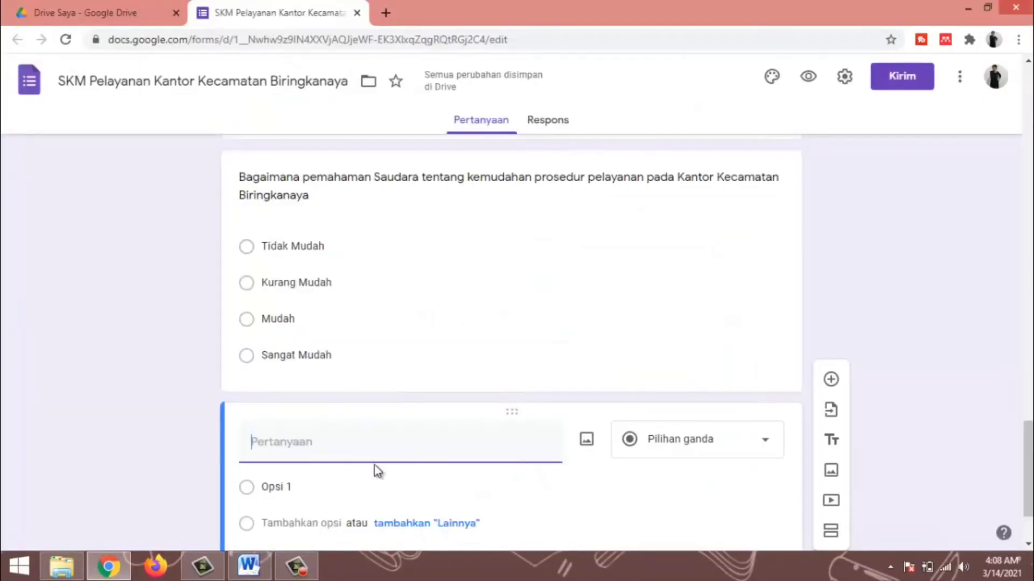
{"action": "type", "text": "4.\tBagaimana pendapat Saudara tentang kedisiplinan petugas dalam memberikan pelayanan"}
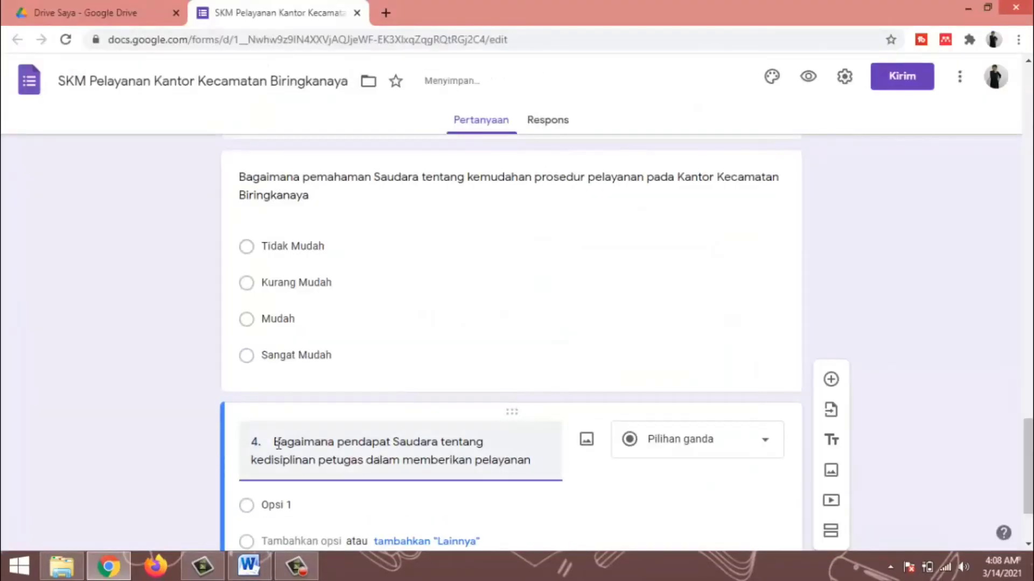
{"action": "left_click", "coordinate": [275, 442]}
{"action": "key", "text": "BackSpace"}
{"action": "key", "text": "BackSpace"}
{"action": "key", "text": "BackSpace"}
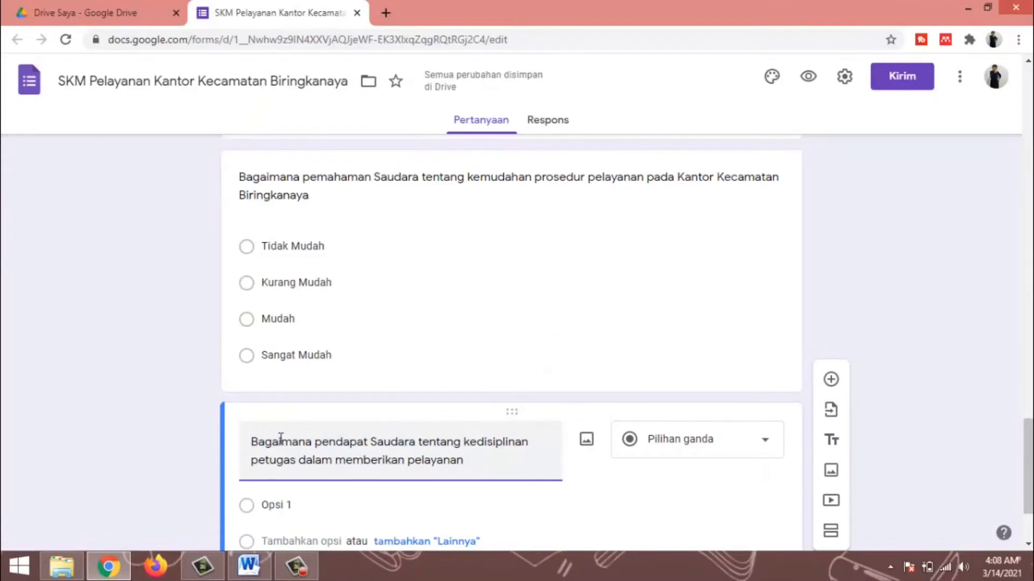
Enter "Tidak Disiplin" and "Kurang Disiplin" as the first two answer options of the officer discipline question
{"action": "scroll", "coordinate": [396, 451], "scroll_direction": "down", "scroll_amount": 2}
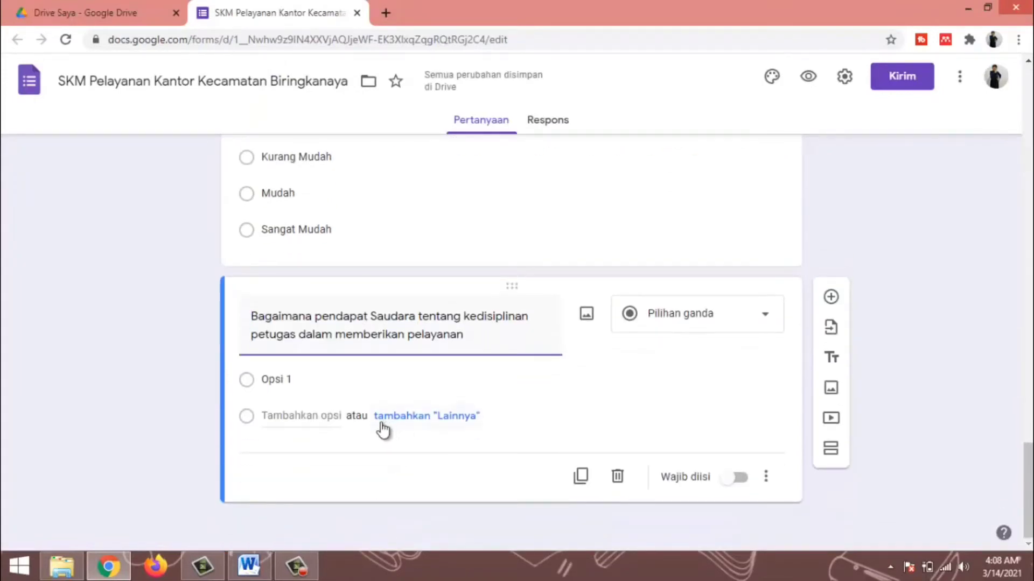
{"action": "left_click", "coordinate": [317, 383]}
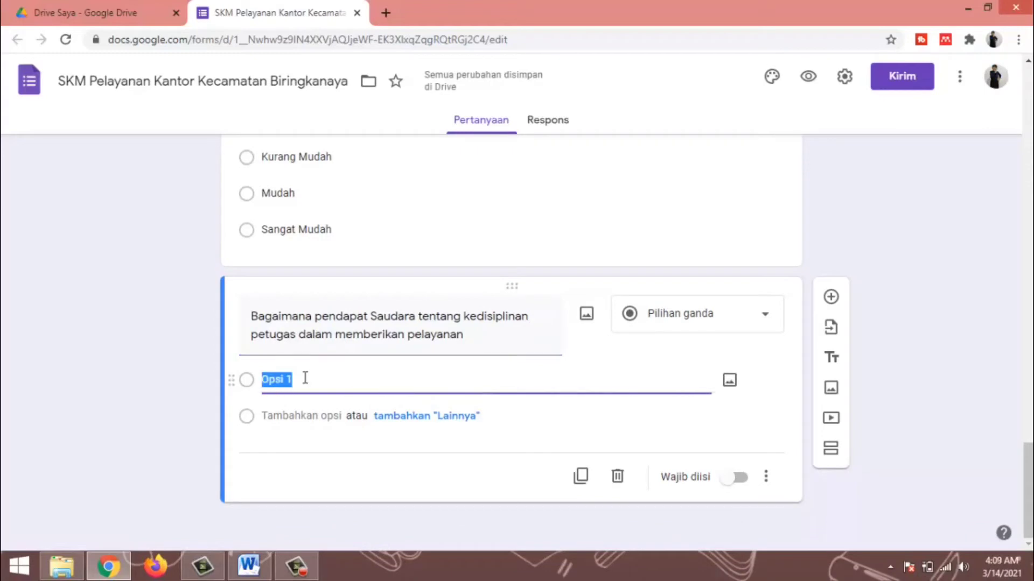
{"action": "type", "text": "Tifak"}
{"action": "key", "text": "BackSpace"}
{"action": "key", "text": "BackSpace"}
{"action": "key", "text": "BackSpace"}
{"action": "type", "text": "dak Disiplin"}
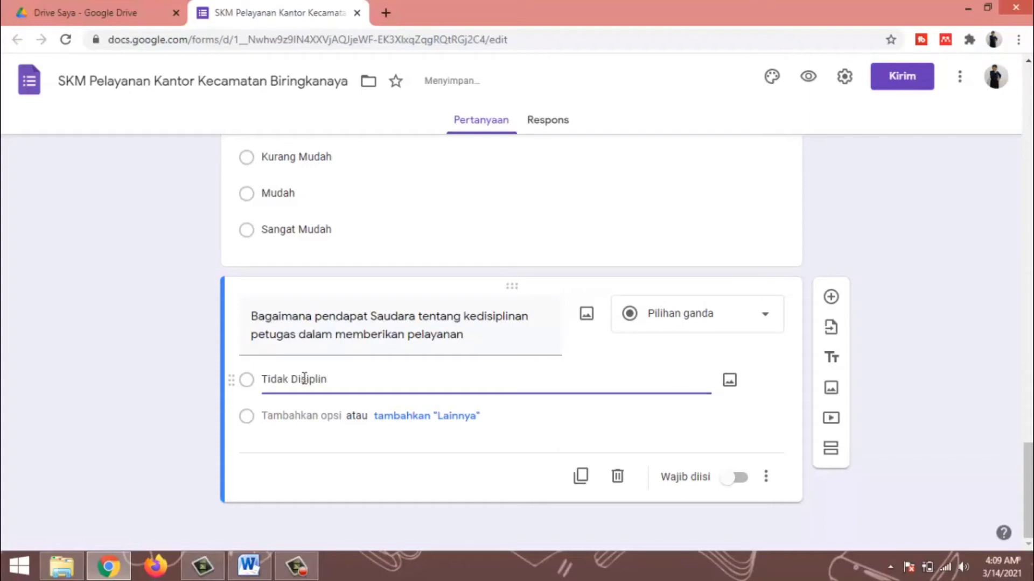
{"action": "left_click", "coordinate": [315, 416]}
{"action": "type", "text": "Kur"}
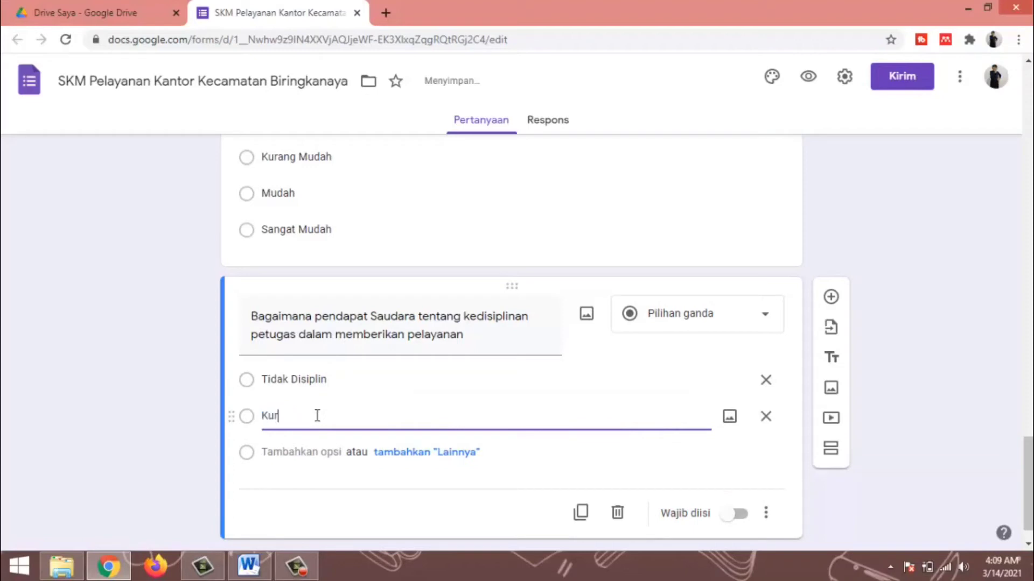
{"action": "type", "text": "ang Disi"}
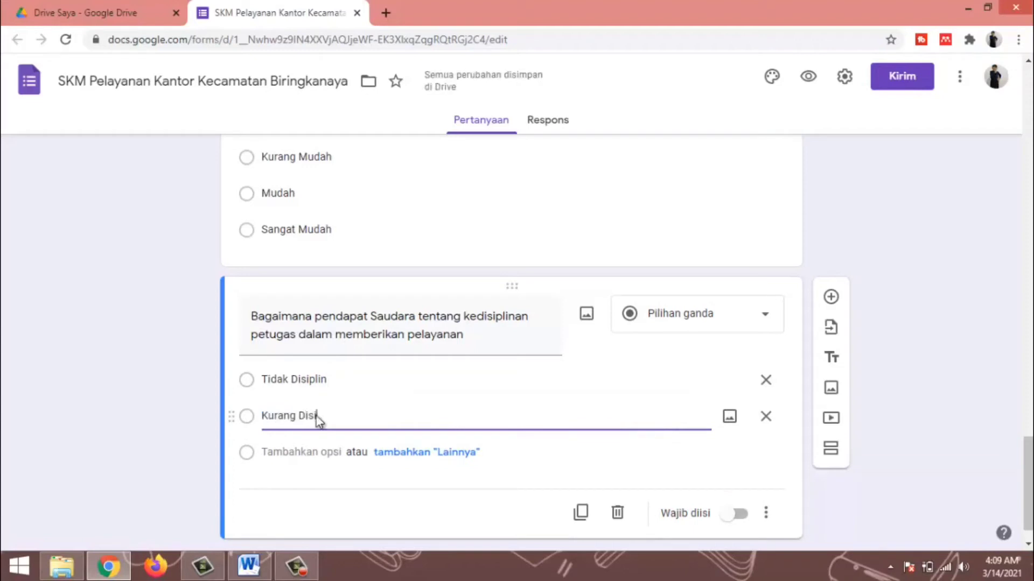
{"action": "type", "text": "plin"}
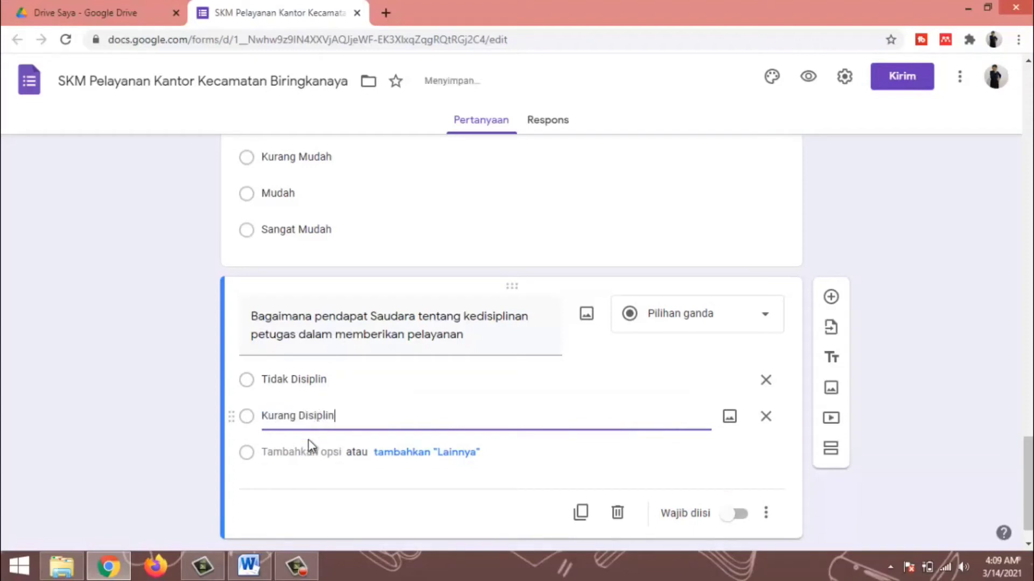
Add "Disiplin" and "Sangat Disiplin" as the third and fourth answer options of the officer discipline question
{"action": "left_click", "coordinate": [307, 453]}
{"action": "type", "text": "Disi"}
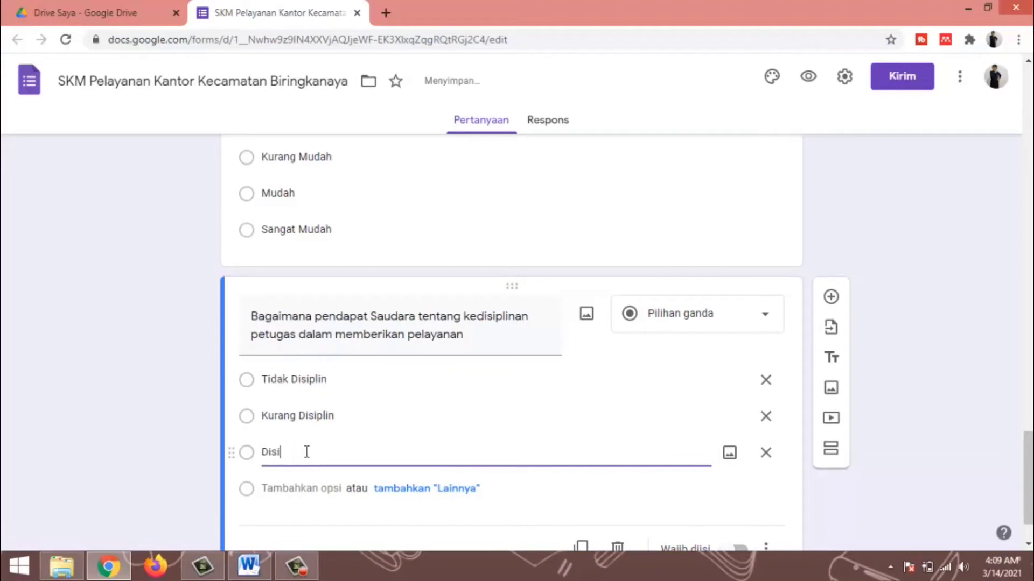
{"action": "type", "text": "plin"}
{"action": "left_click", "coordinate": [272, 490]}
{"action": "type", "text": "Sa"}
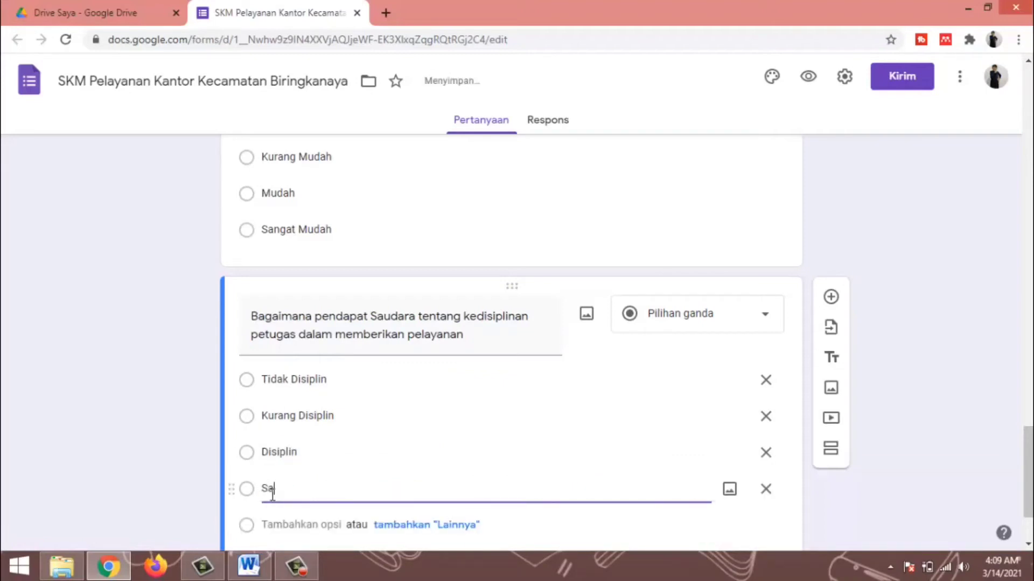
{"action": "type", "text": "ngat Disiplin"}
{"action": "left_click", "coordinate": [773, 525]}
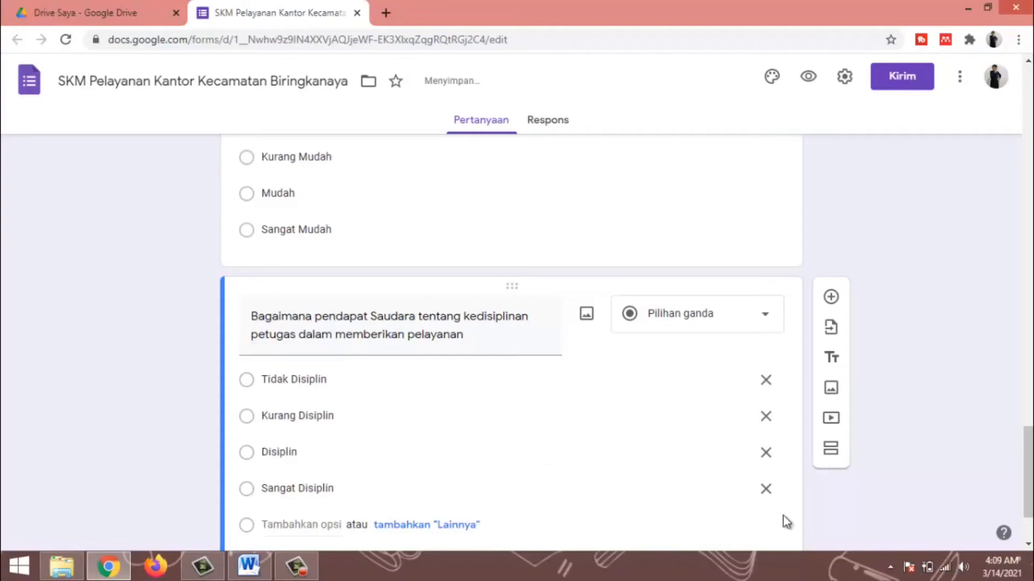
Open the form's theme options and browse the built-in header images
{"action": "left_click_drag", "start_coordinate": [1024, 472], "coordinate": [1028, 82]}
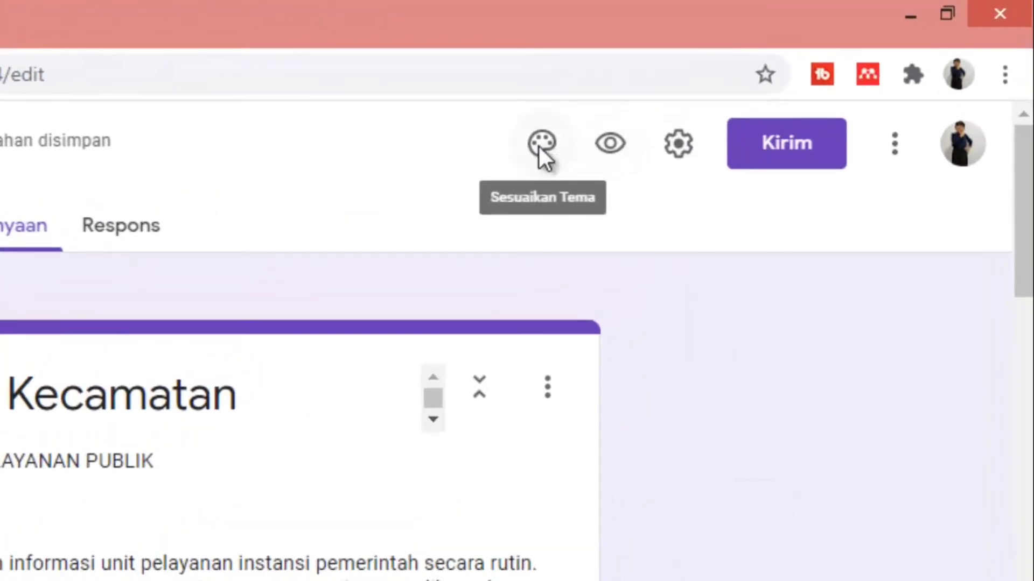
{"action": "left_click", "coordinate": [540, 145]}
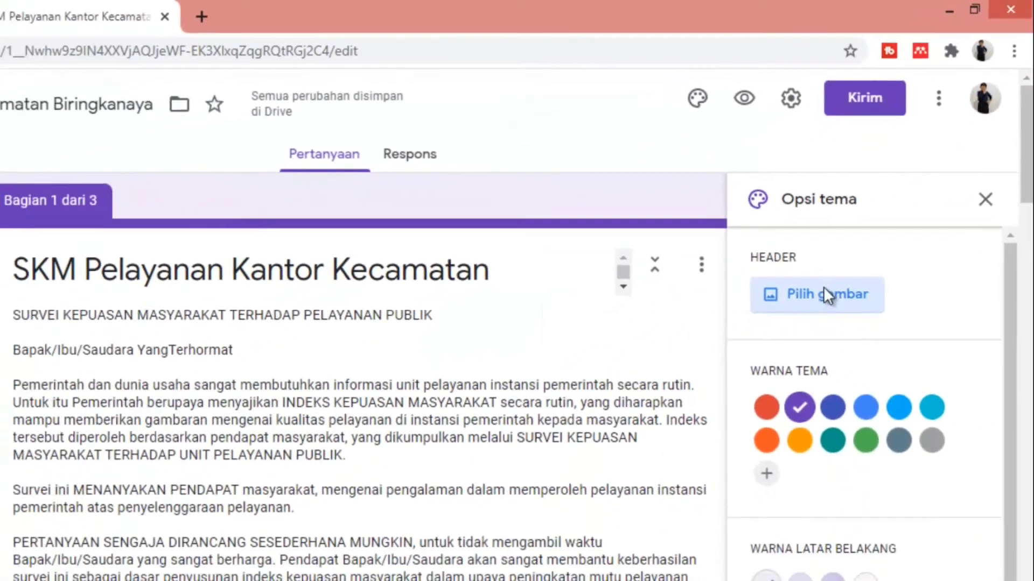
{"action": "left_click", "coordinate": [729, 429]}
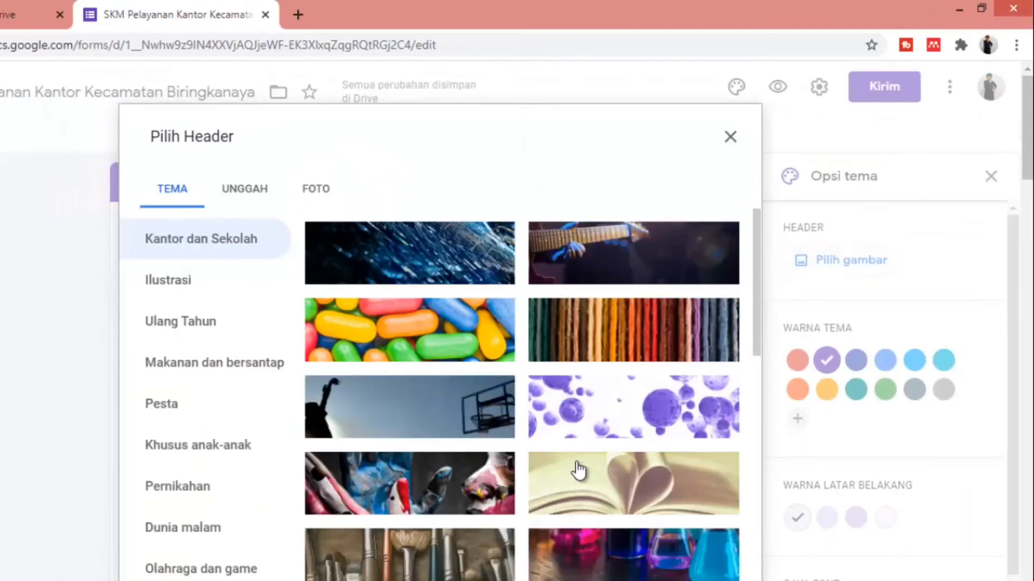
{"action": "scroll", "coordinate": [577, 470], "scroll_direction": "down", "scroll_amount": 5}
{"action": "scroll", "coordinate": [572, 468], "scroll_direction": "up", "scroll_amount": 5}
Upload the picture "WhatsApp Image 2021-03-13 at 22.23.06" from the DATA (F:) drive as the form's header image
{"action": "left_click", "coordinate": [240, 198]}
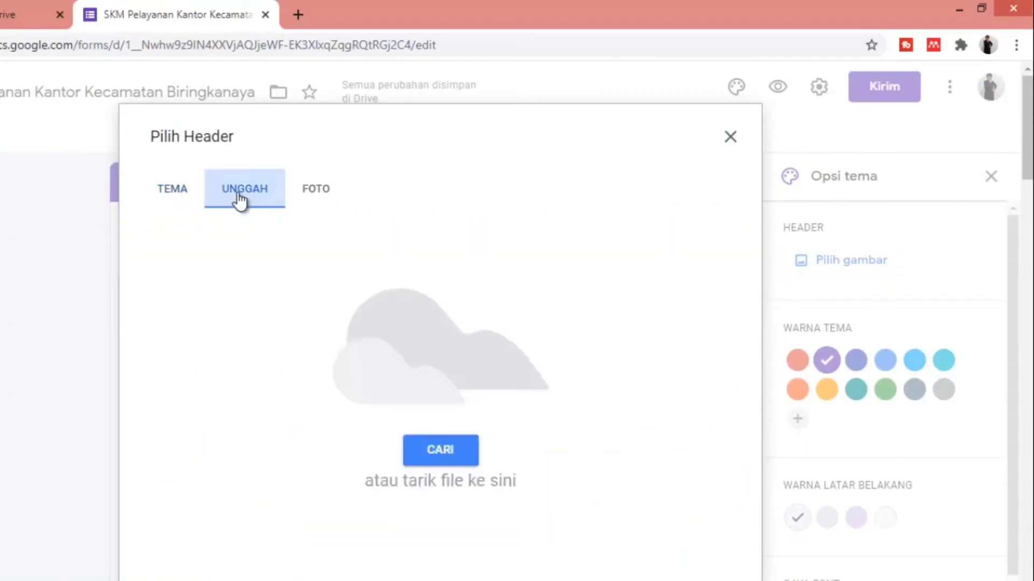
{"action": "left_click", "coordinate": [451, 453]}
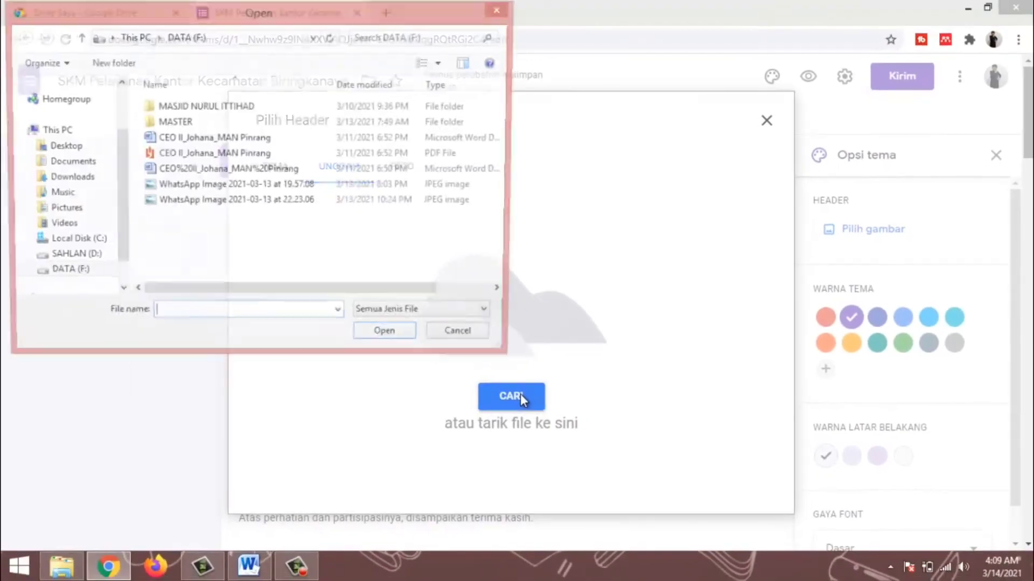
{"action": "left_click", "coordinate": [222, 204]}
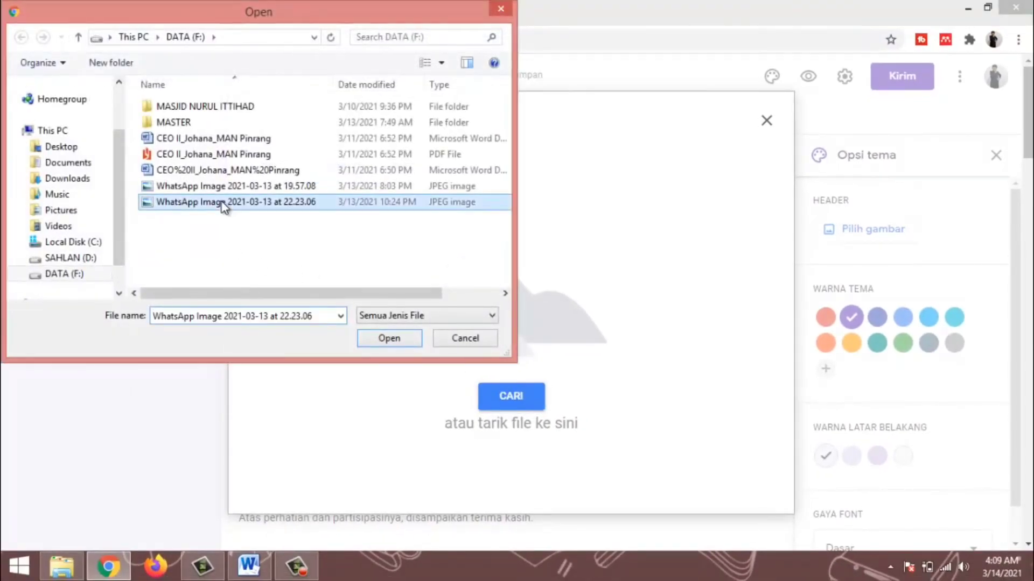
{"action": "double_click", "coordinate": [223, 204]}
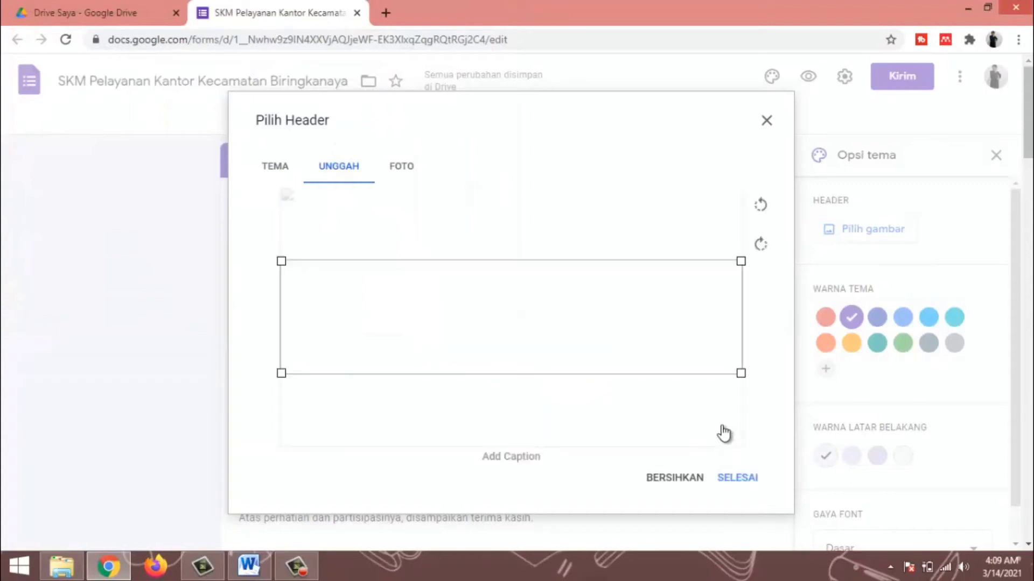
{"action": "left_click", "coordinate": [736, 480]}
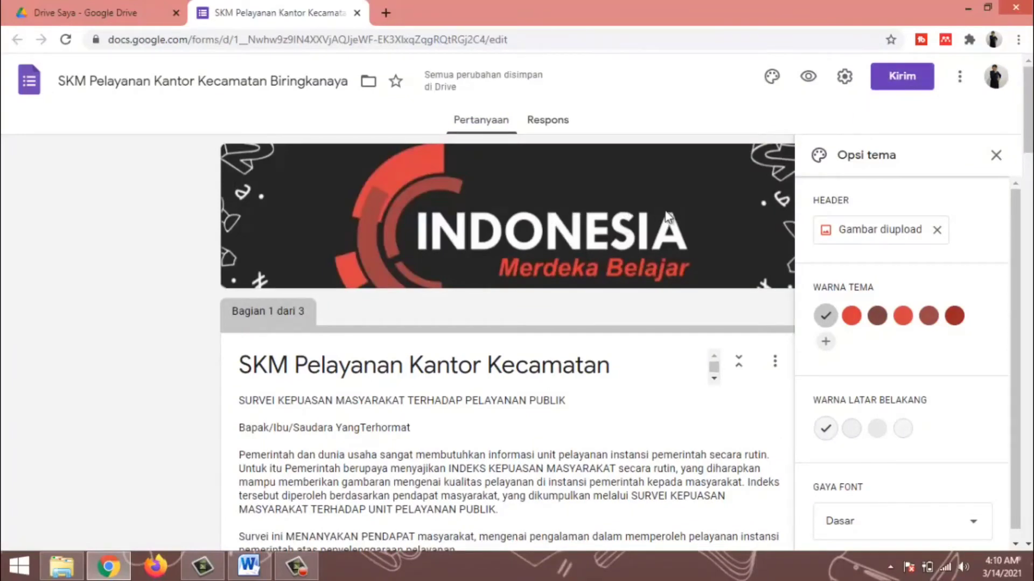
Replace the header image by uploading "WhatsApp Image 2021-03-13 at 19.57.08" from the DATA (F:) drive
{"action": "left_click", "coordinate": [863, 232]}
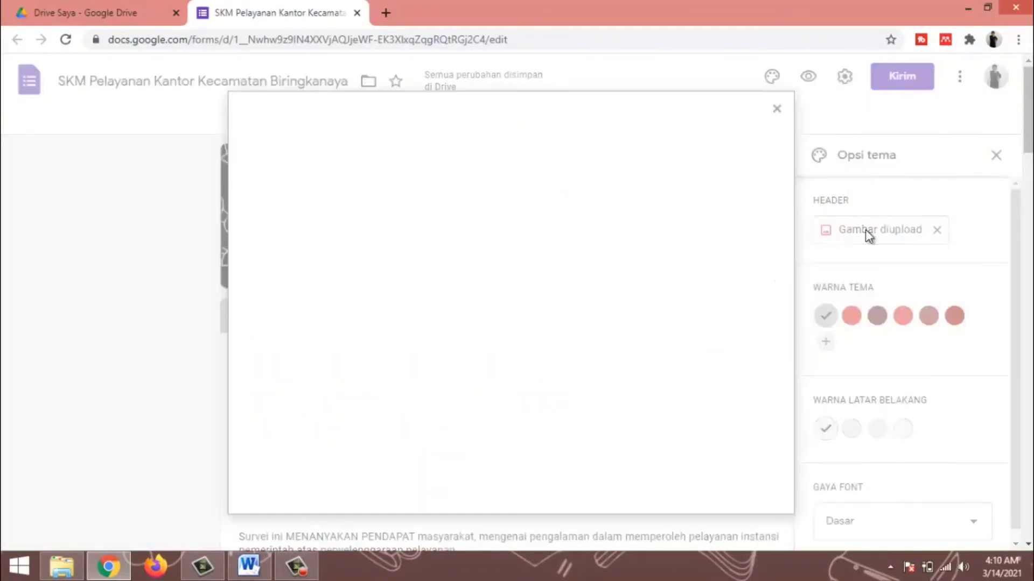
{"action": "left_click", "coordinate": [338, 167]}
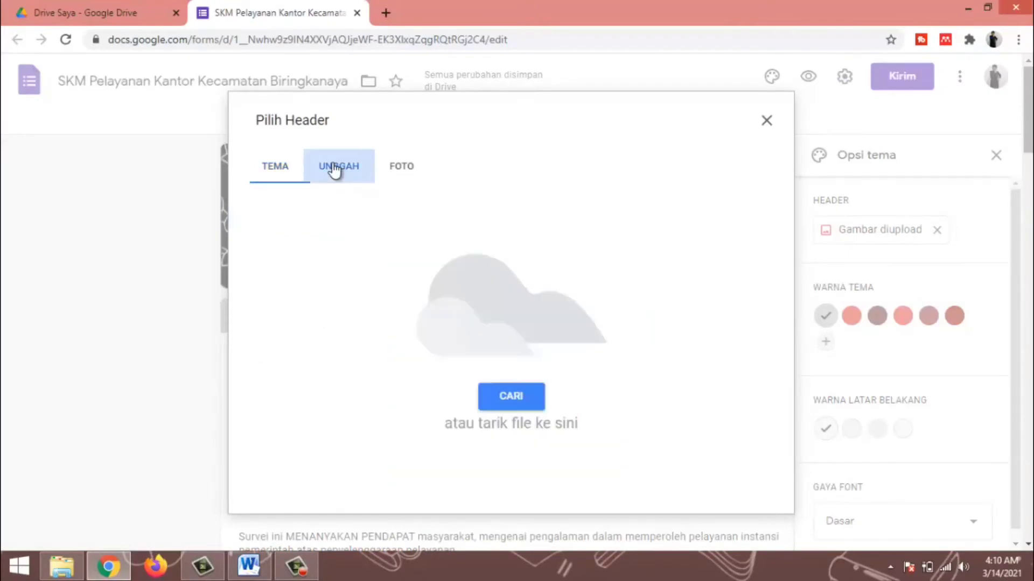
{"action": "left_click", "coordinate": [510, 396]}
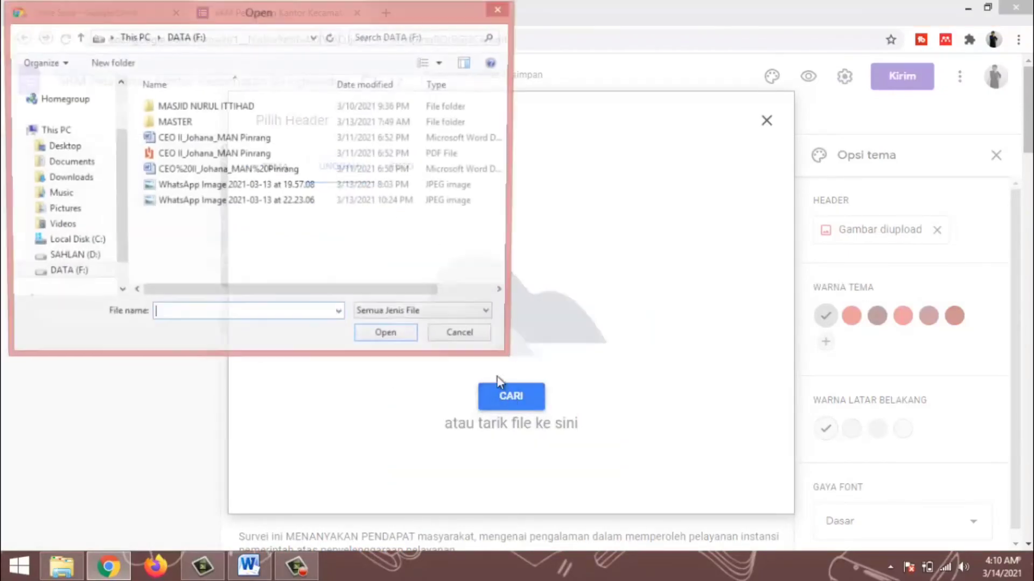
{"action": "double_click", "coordinate": [307, 188]}
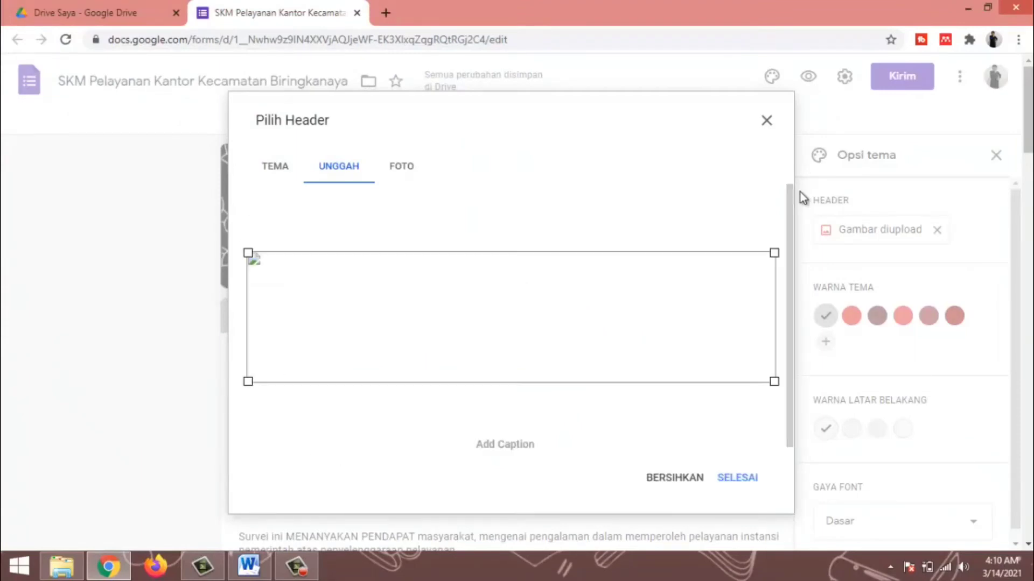
{"action": "left_click", "coordinate": [757, 481]}
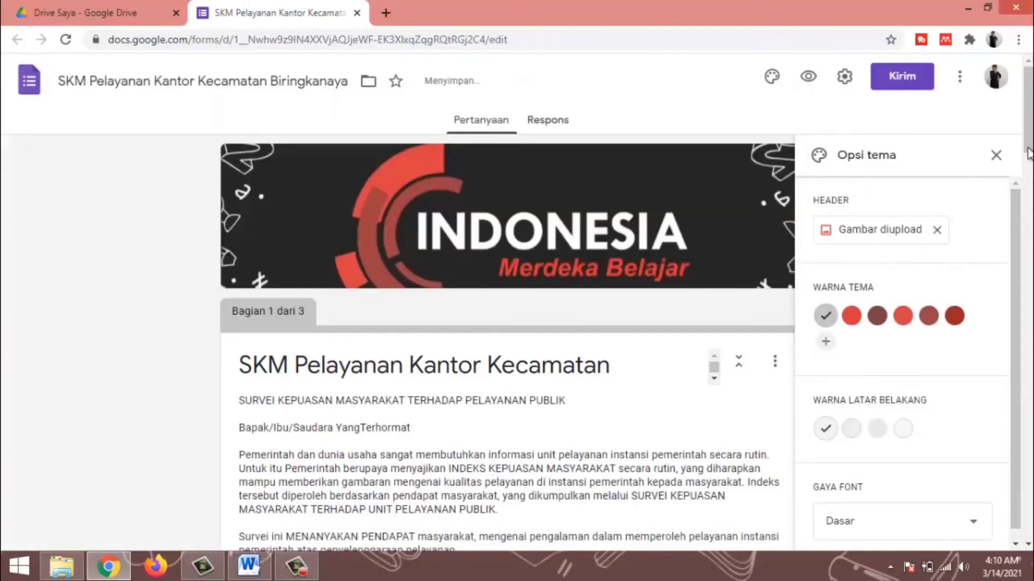
Turn on "Batasi ke 1 tanggapan" in the form's general settings
{"action": "scroll", "coordinate": [1029, 179], "scroll_direction": "down", "scroll_amount": 7}
{"action": "scroll", "coordinate": [1030, 174], "scroll_direction": "down", "scroll_amount": 5}
{"action": "left_click_drag", "start_coordinate": [1030, 187], "coordinate": [1031, 70]}
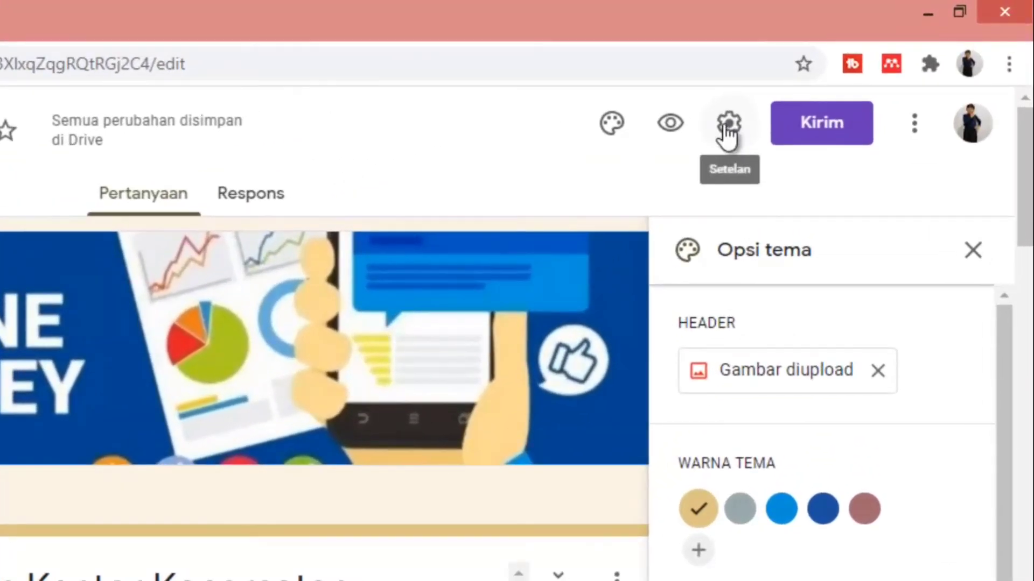
{"action": "left_click", "coordinate": [770, 108]}
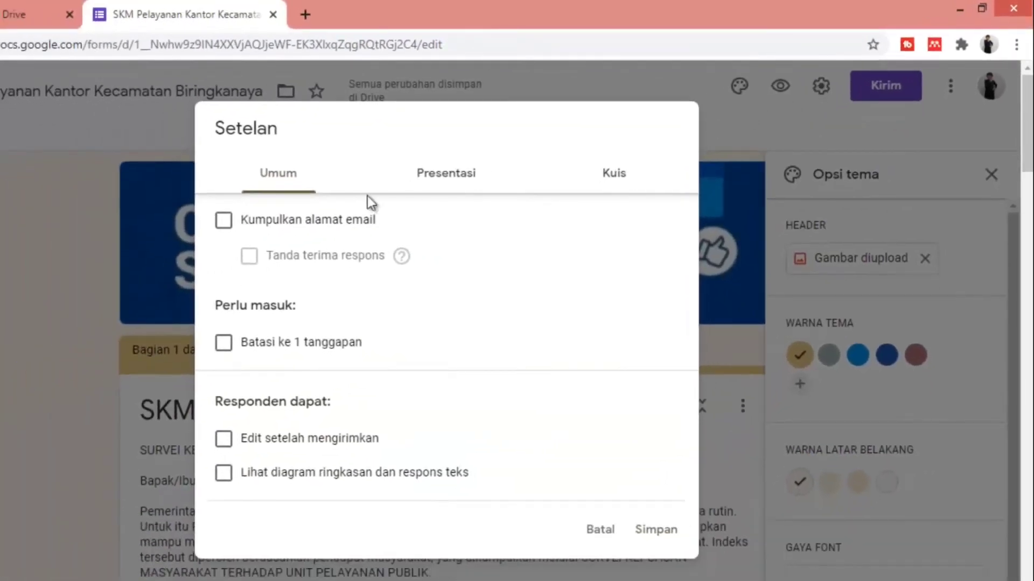
{"action": "left_click", "coordinate": [226, 348]}
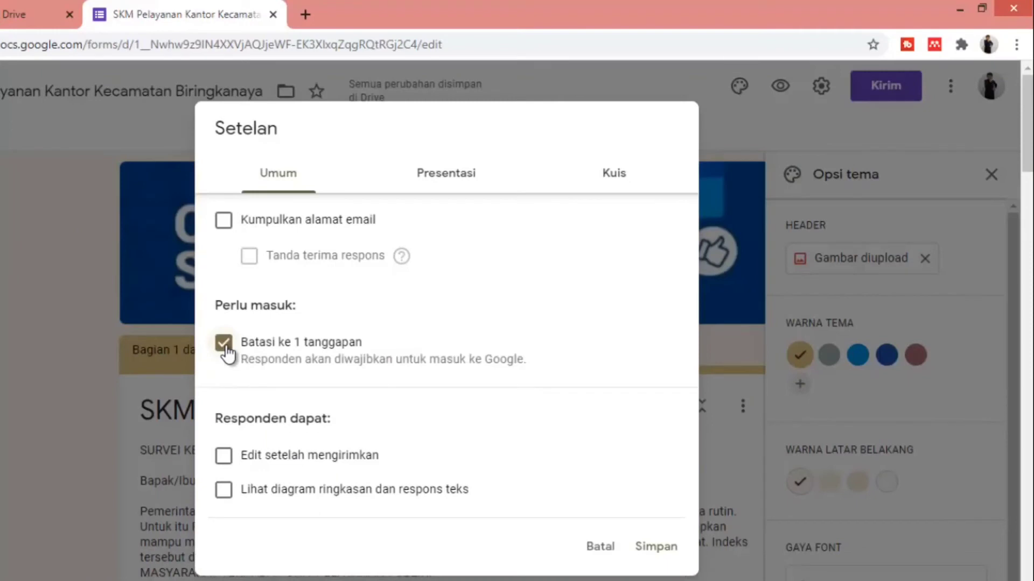
Set the confirmation message to "Terima Kasih telah Mengikuti Survey" and save the form settings
{"action": "left_click", "coordinate": [459, 180]}
{"action": "left_click", "coordinate": [343, 367]}
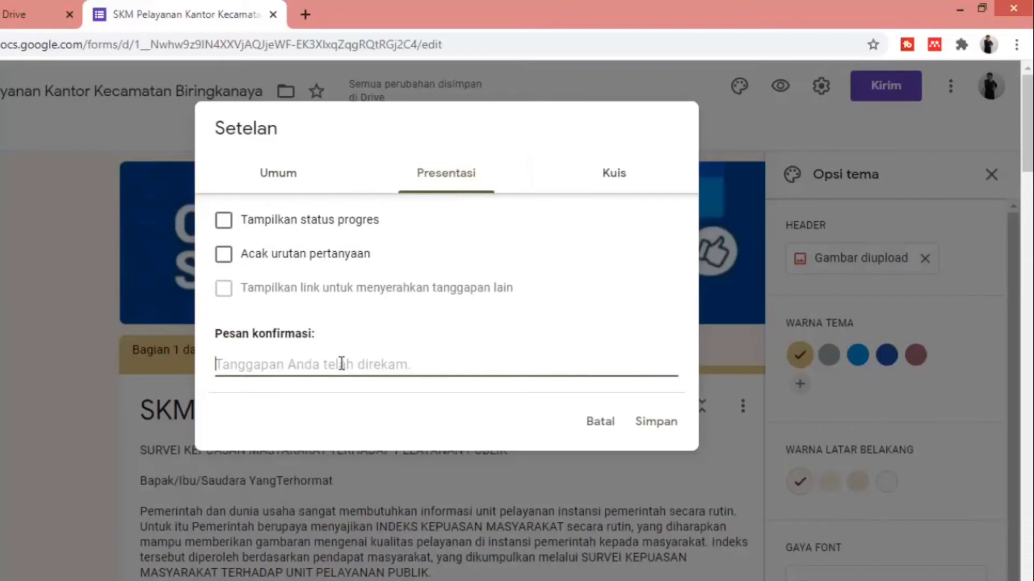
{"action": "type", "text": "Teri"}
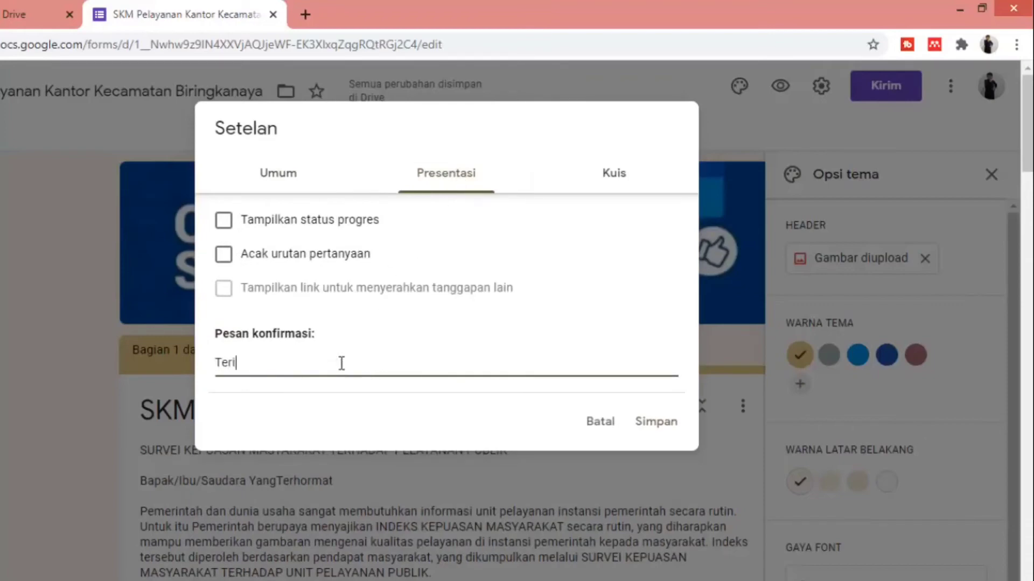
{"action": "type", "text": "ma Kasih telah Meng"}
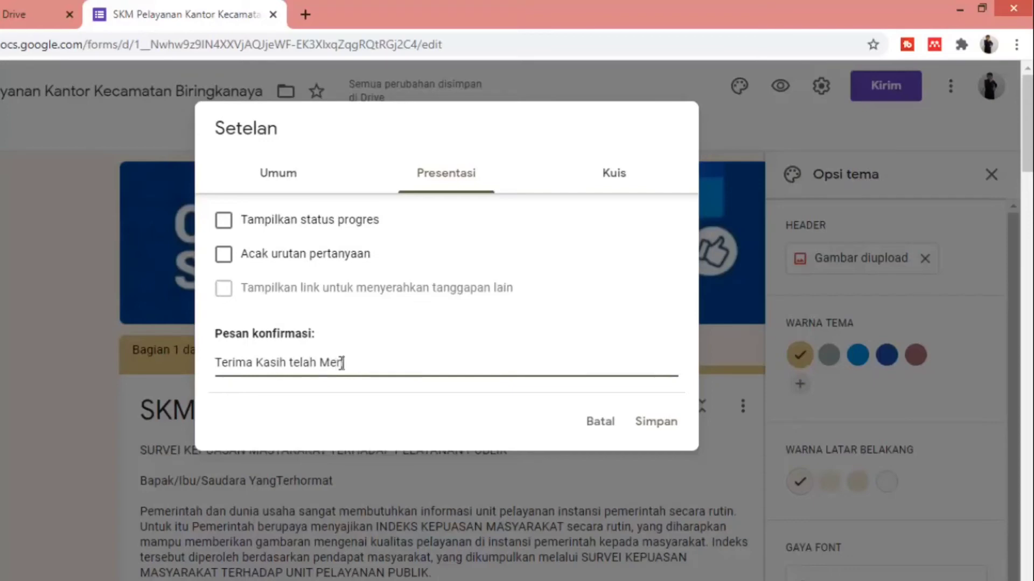
{"action": "type", "text": "ikuti Survey"}
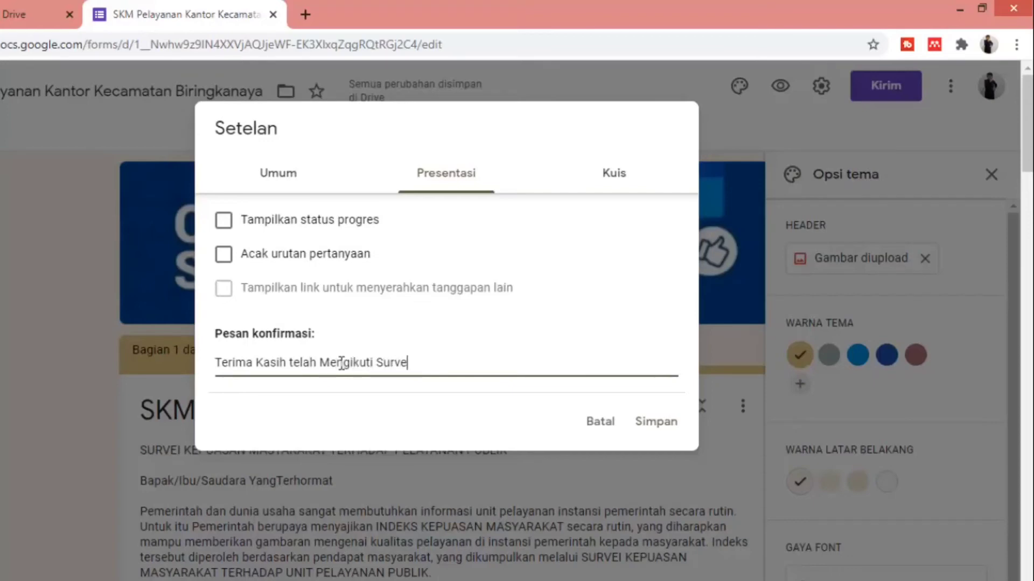
{"action": "left_click", "coordinate": [613, 189]}
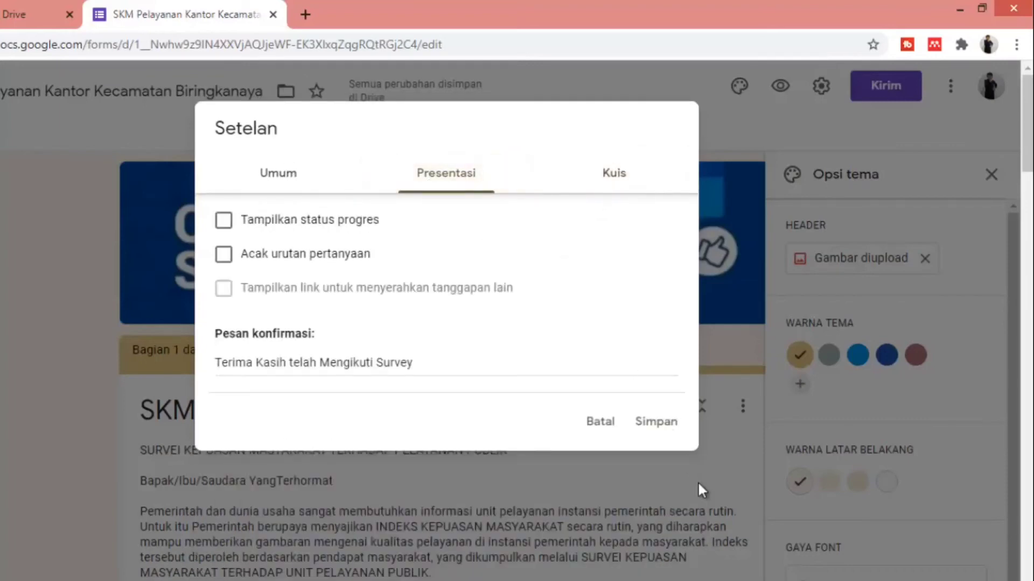
{"action": "left_click", "coordinate": [655, 425]}
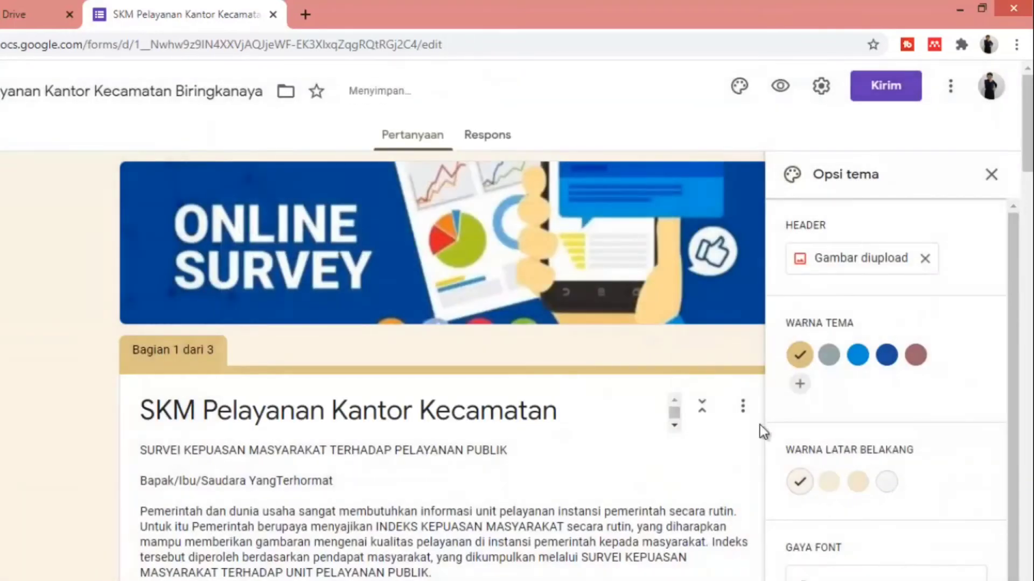
Preview the form as respondents see it, examine the header and introduction page, and return to the form editor
{"action": "left_click_drag", "start_coordinate": [1031, 124], "coordinate": [1007, 100]}
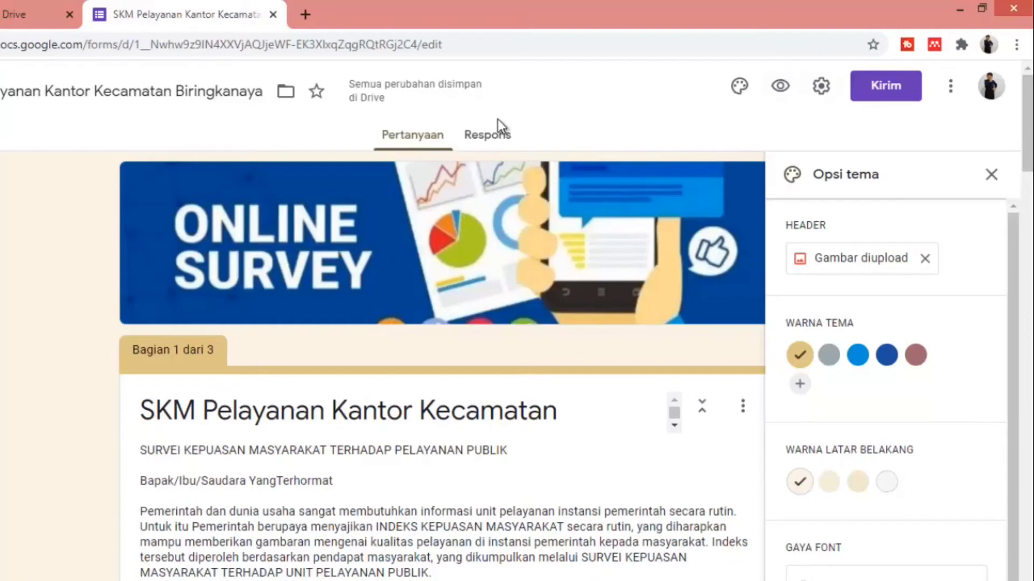
{"action": "left_click", "coordinate": [780, 96]}
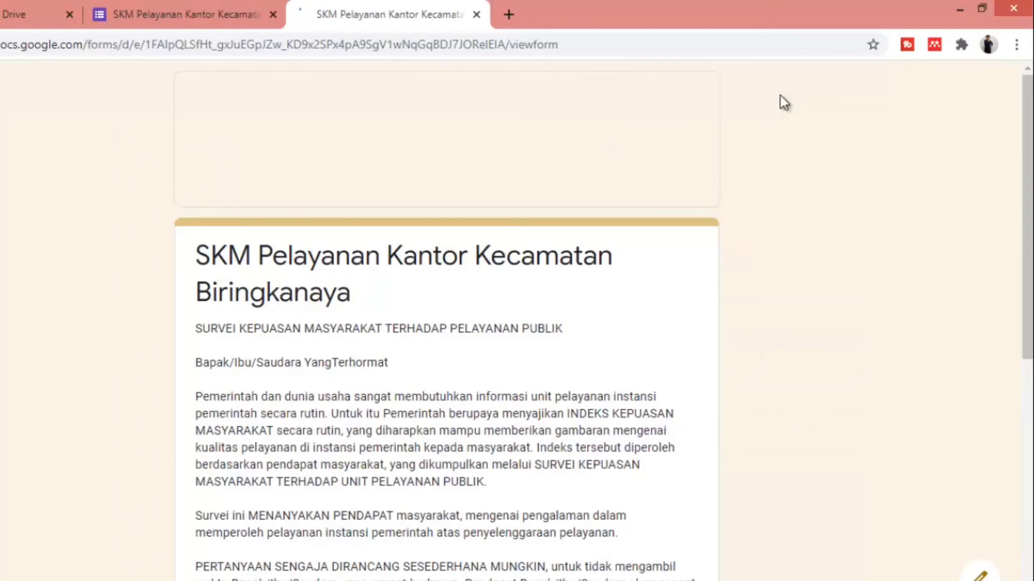
{"action": "scroll", "coordinate": [809, 306], "scroll_direction": "down", "scroll_amount": 8}
{"action": "scroll", "coordinate": [814, 315], "scroll_direction": "up", "scroll_amount": 8}
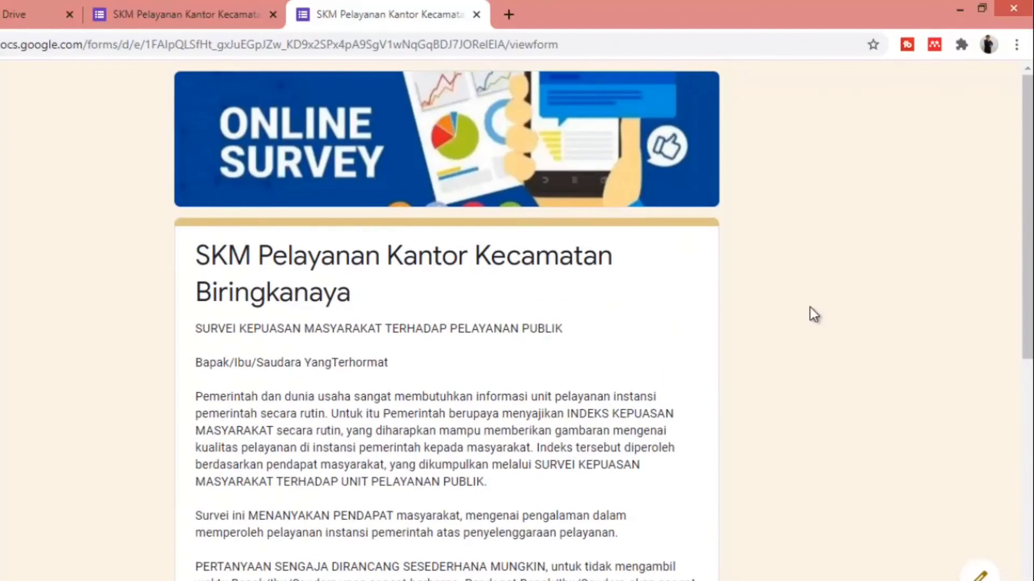
{"action": "scroll", "coordinate": [814, 315], "scroll_direction": "down", "scroll_amount": 8}
{"action": "scroll", "coordinate": [810, 307], "scroll_direction": "down", "scroll_amount": 2}
{"action": "scroll", "coordinate": [811, 309], "scroll_direction": "up", "scroll_amount": 9}
{"action": "left_click", "coordinate": [182, 12]}
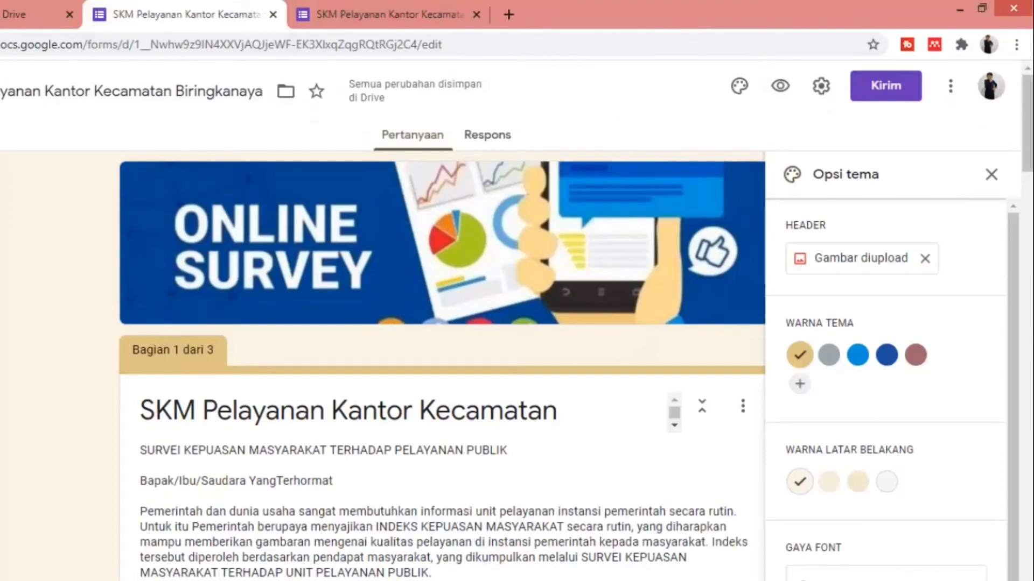
{"action": "left_click", "coordinate": [335, 18]}
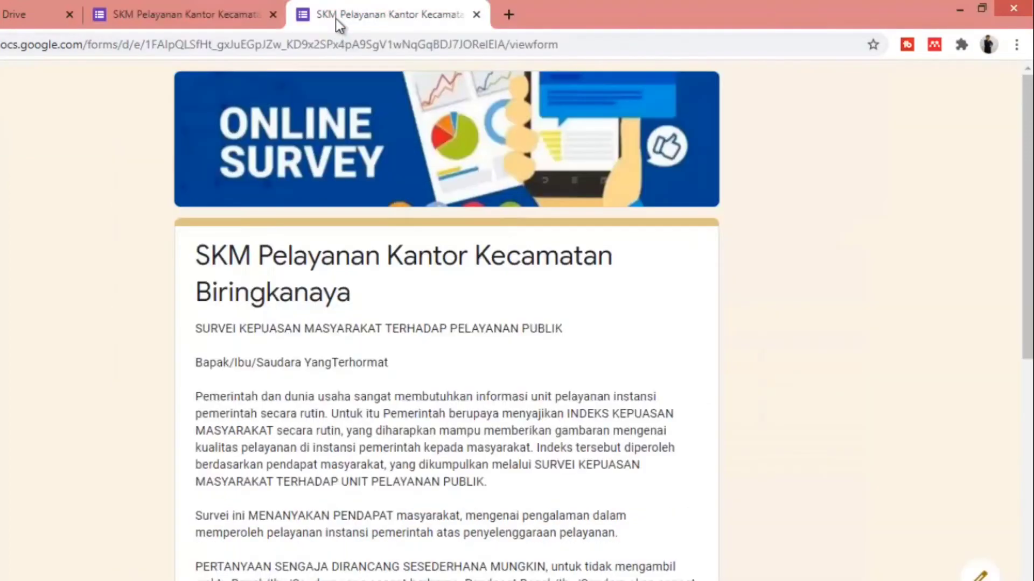
{"action": "left_click", "coordinate": [186, 3]}
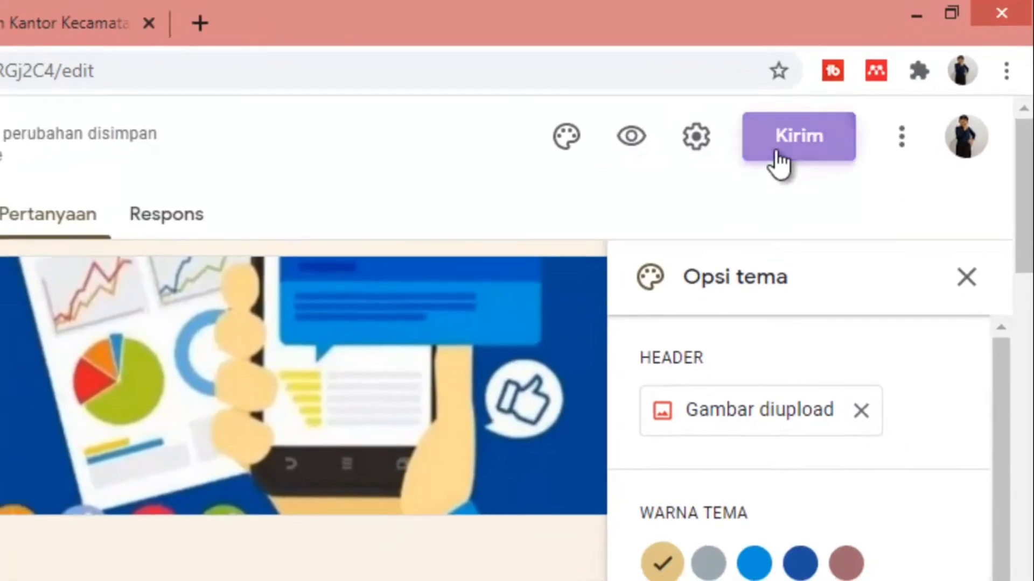
Open the form's sending options, choose sharing by link, and copy the full form link
{"action": "left_click", "coordinate": [773, 153]}
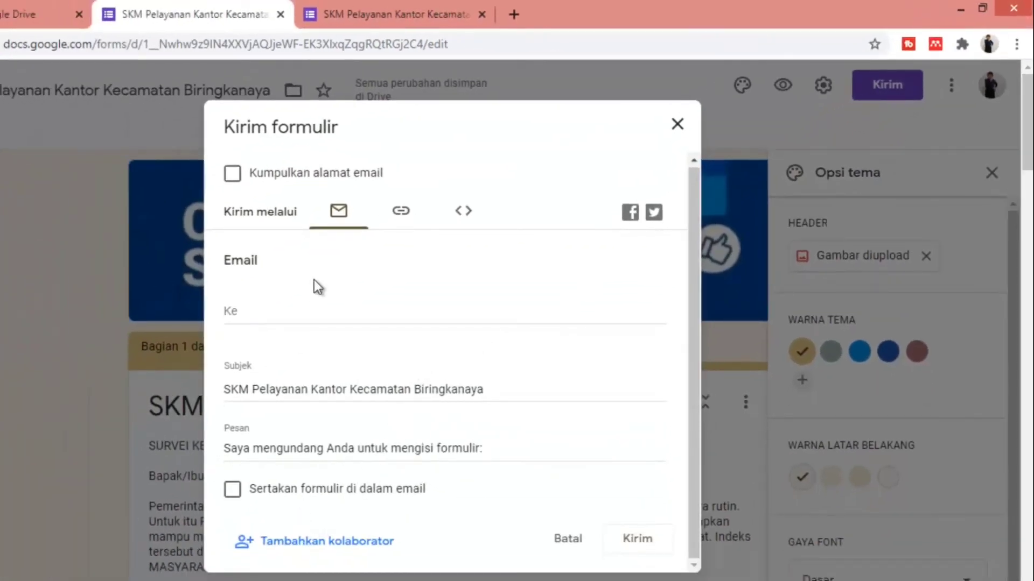
{"action": "left_click", "coordinate": [401, 211]}
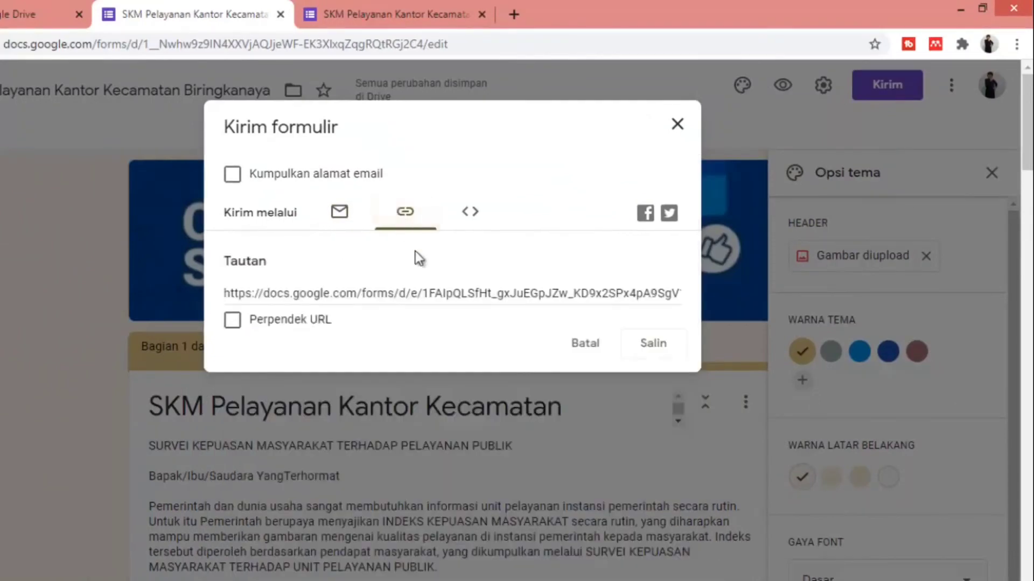
{"action": "left_click", "coordinate": [423, 303]}
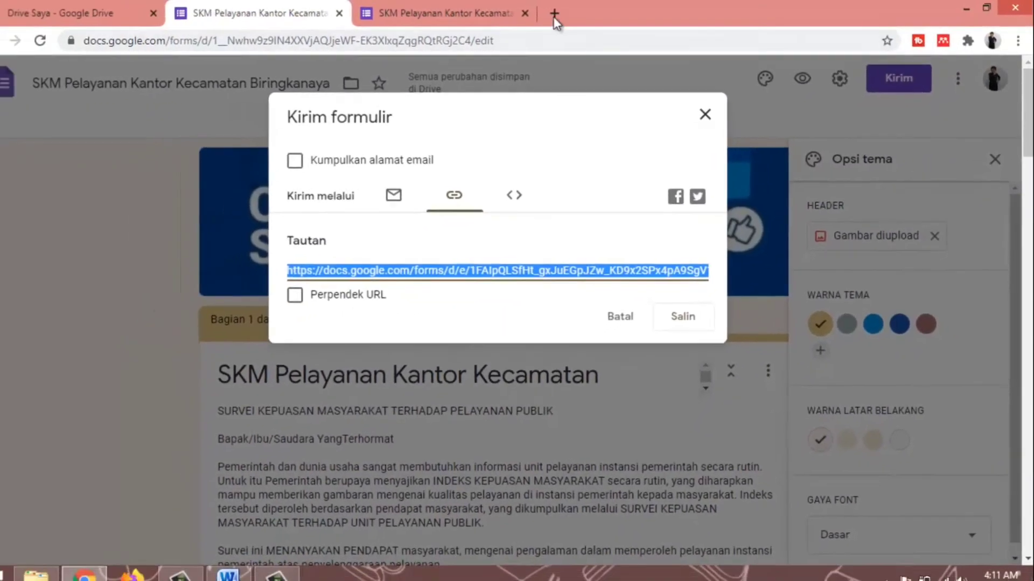
Switch to bit.ly in a new browser tab and create a short link from the copied form link
{"action": "left_click", "coordinate": [567, 13]}
{"action": "type", "text": "bit.ly"}
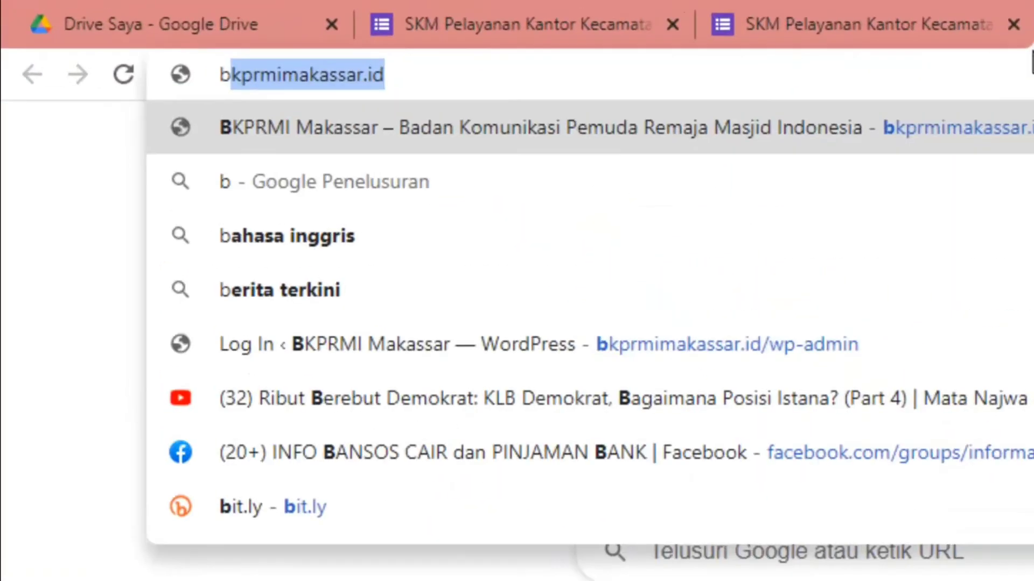
{"action": "key", "text": "Return"}
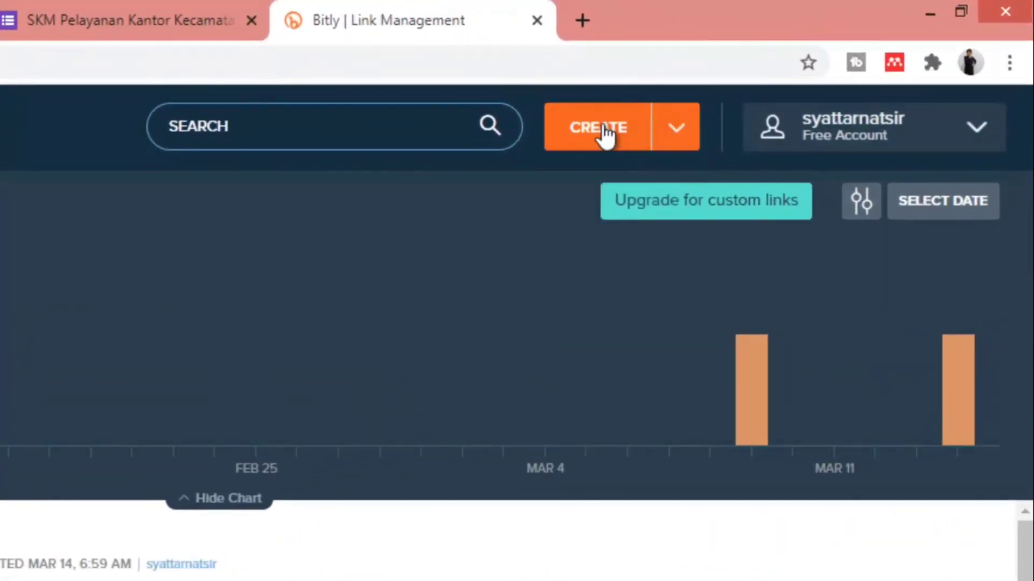
{"action": "left_click", "coordinate": [603, 132]}
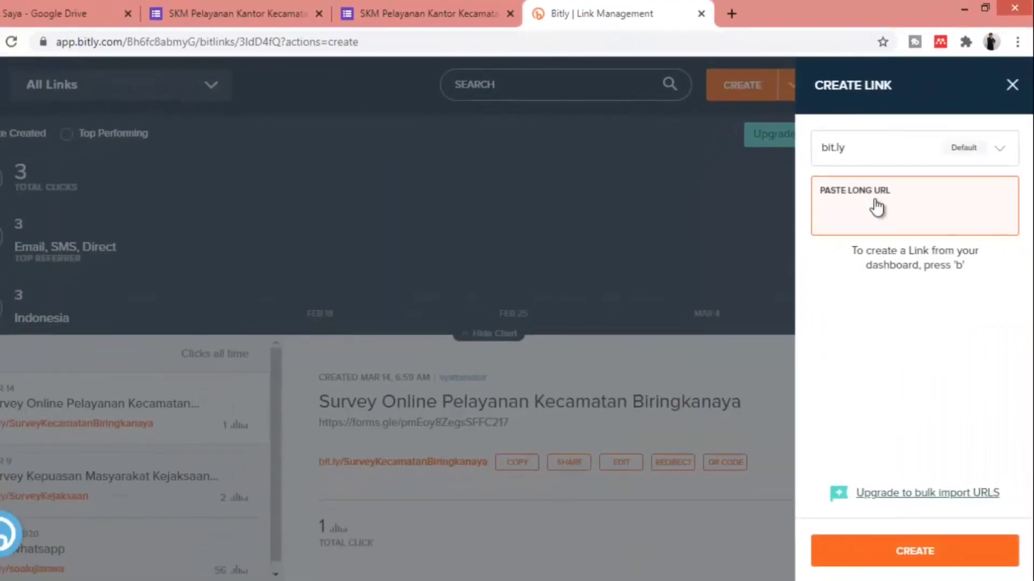
{"action": "type", "text": "https://docs.google.com/forms/d/e/1FAIpQLSfHt_gxJuEGpJZw_KD9x2SPx4pA9SgV1wNqGqBDJ7JORelEIA/viewform?usp=sf_link"}
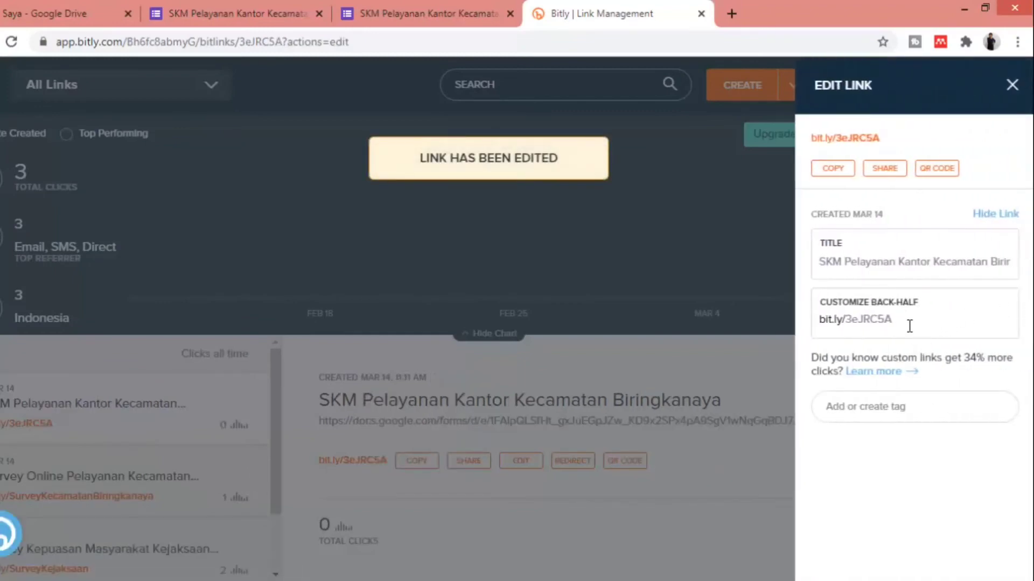
Replace the short link's custom back-half with "SurveyPelayananBiringkanaya" and save the link
{"action": "left_click", "coordinate": [910, 330]}
{"action": "key", "text": "BackSpace"}
{"action": "key", "text": "BackSpace"}
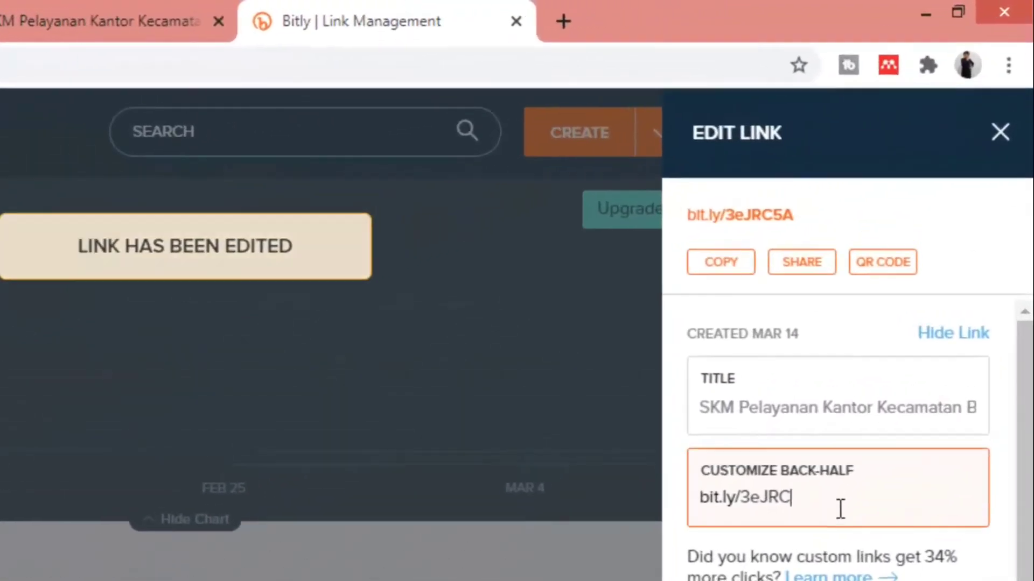
{"action": "key", "text": "BackSpace"}
{"action": "key", "text": "BackSpace"}
{"action": "key", "text": "BackSpace"}
{"action": "key", "text": "BackSpace"}
{"action": "key", "text": "BackSpace"}
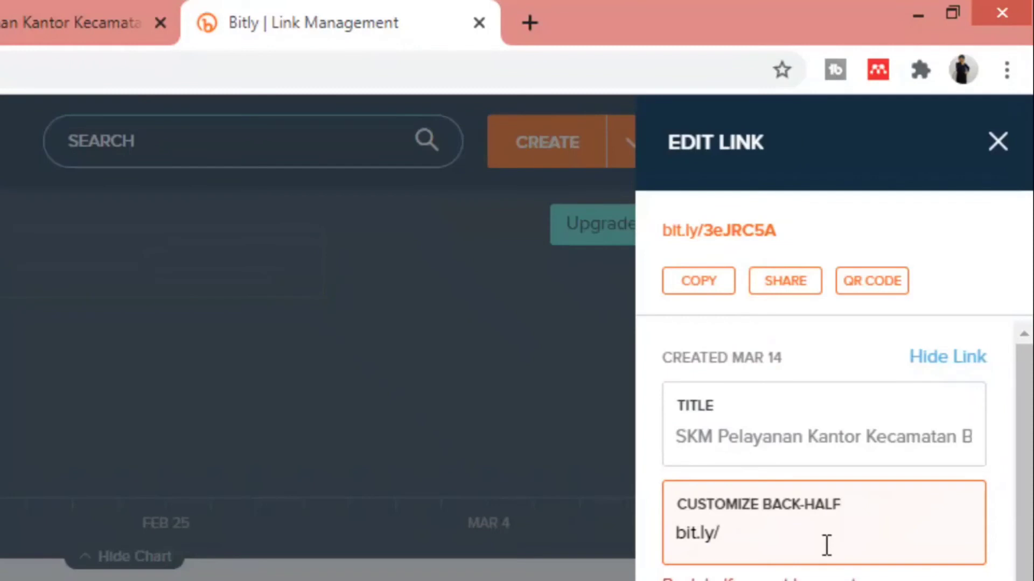
{"action": "type", "text": "SKMP"}
{"action": "key", "text": "BackSpace"}
{"action": "key", "text": "BackSpace"}
{"action": "type", "text": "Surve"}
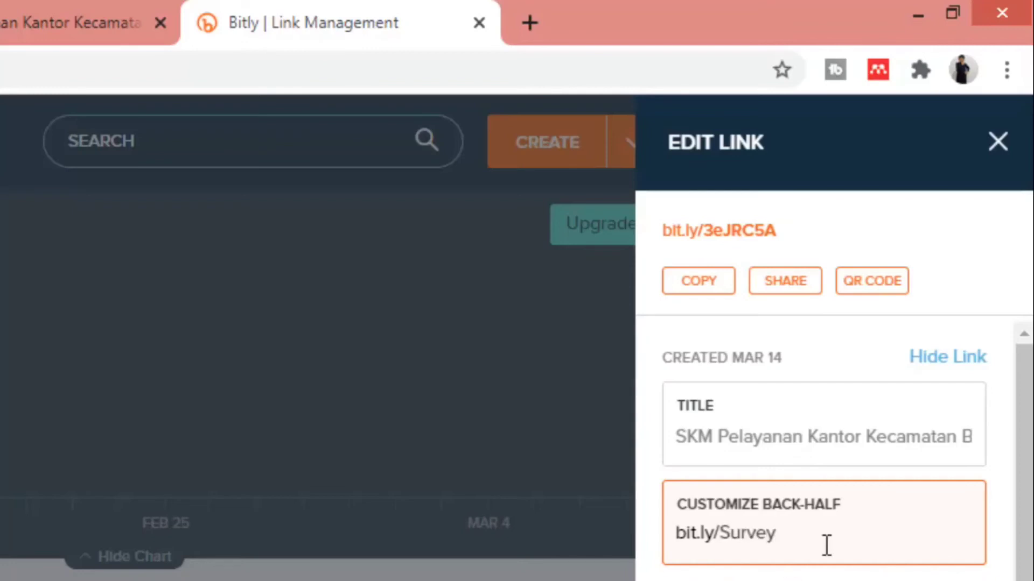
{"action": "type", "text": "yPelayanan"}
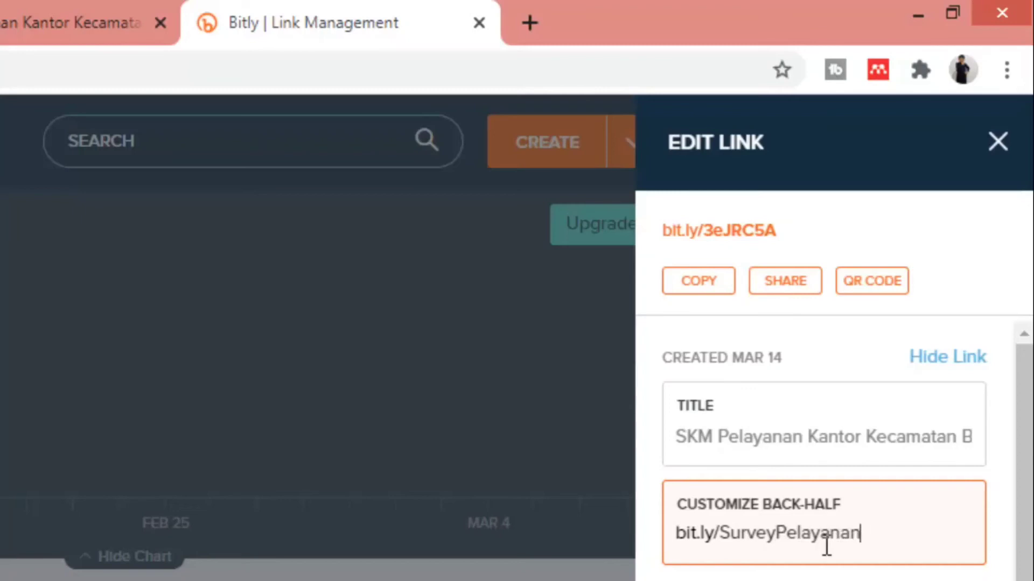
{"action": "type", "text": "Biringkanaya"}
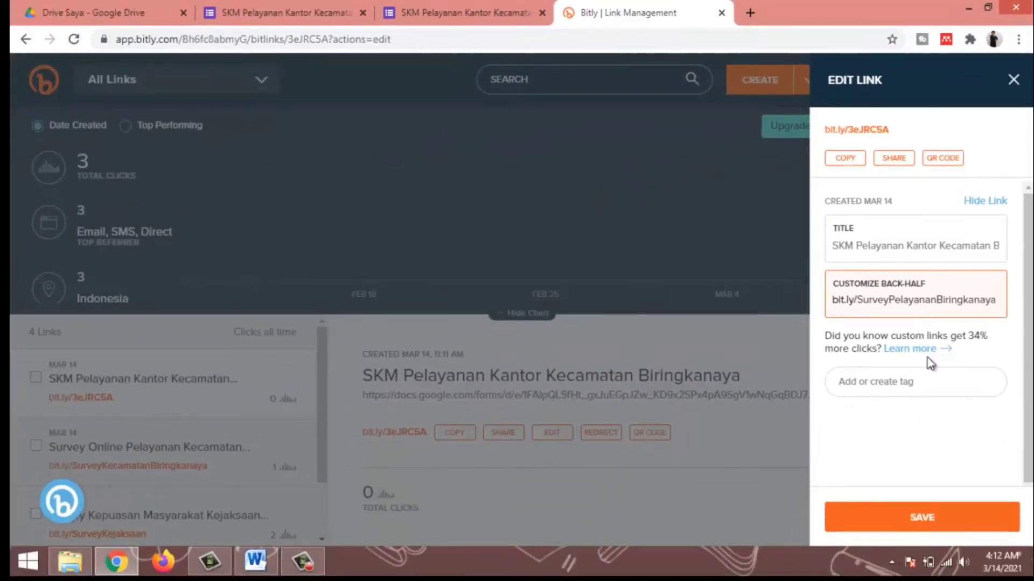
{"action": "left_click", "coordinate": [931, 512]}
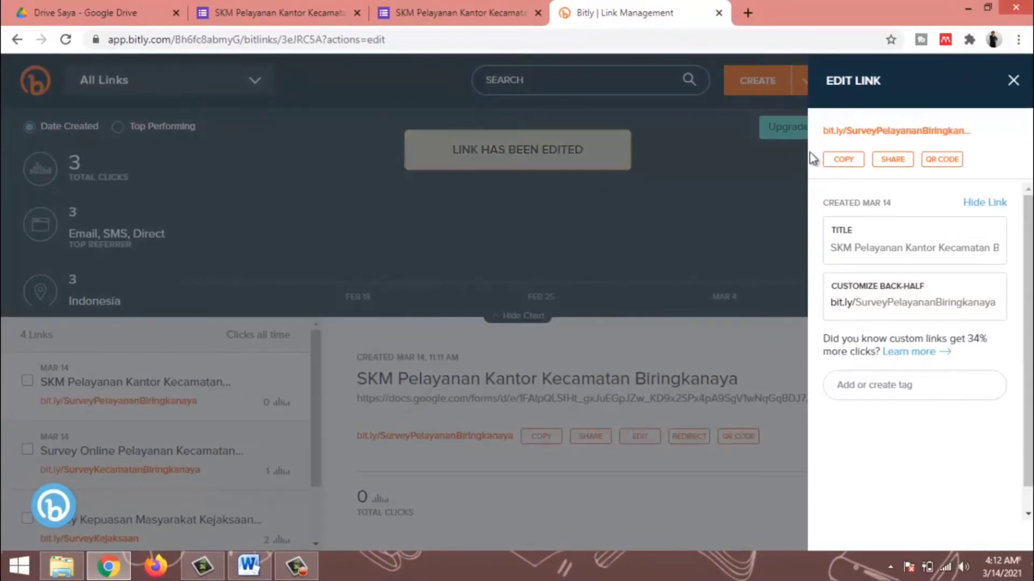
Copy the customized short link, open it in a new browser tab, and read through the survey's introduction page
{"action": "left_click", "coordinate": [841, 160]}
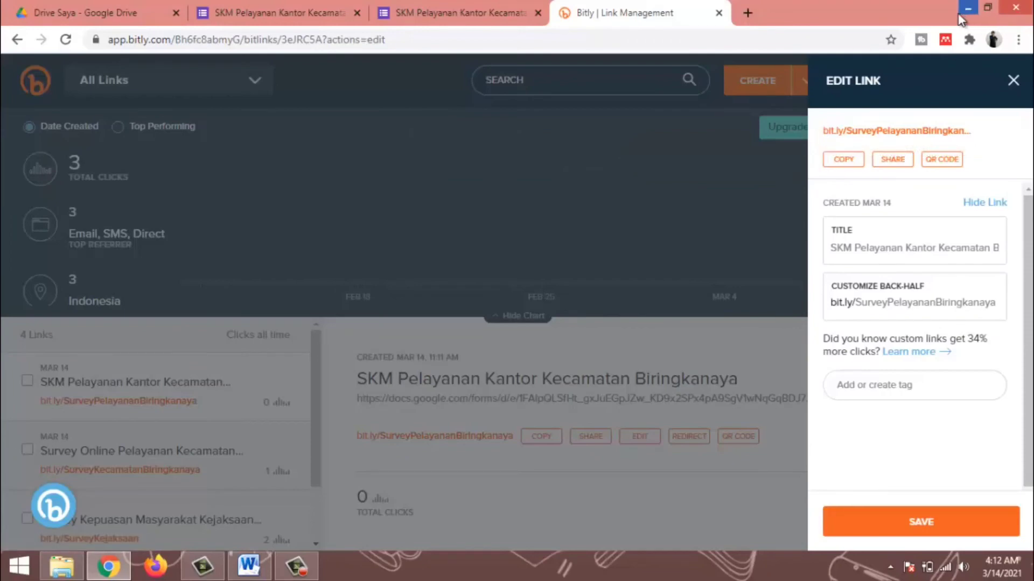
{"action": "left_click", "coordinate": [746, 13]}
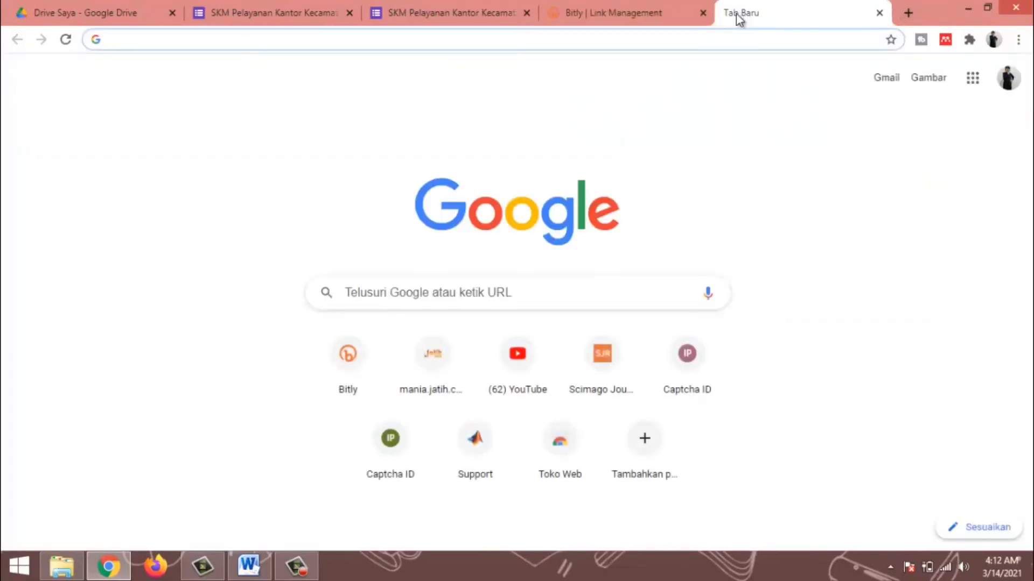
{"action": "key", "text": "ctrl+v"}
{"action": "key", "text": "Return"}
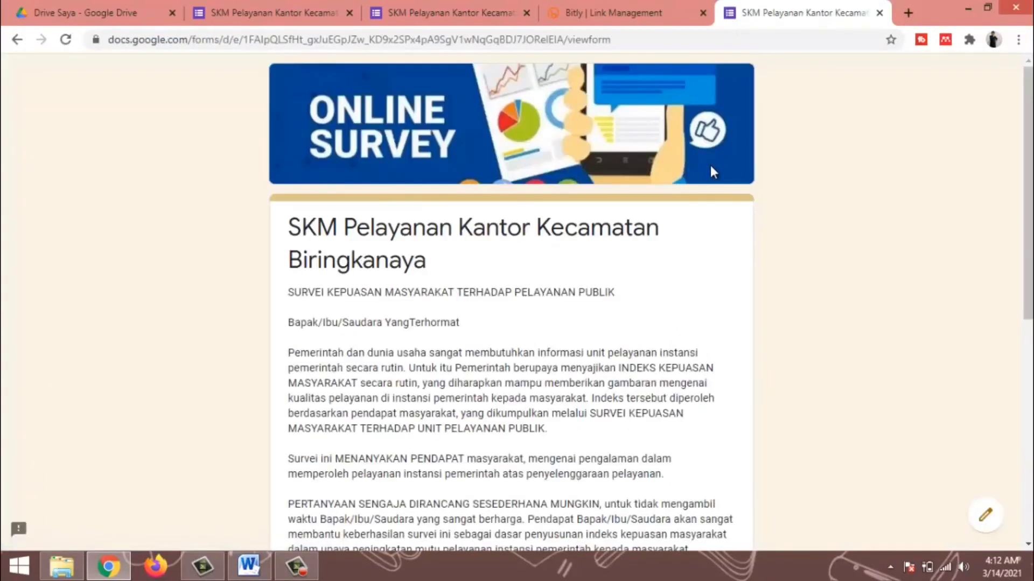
{"action": "scroll", "coordinate": [711, 170], "scroll_direction": "down", "scroll_amount": 3}
{"action": "scroll", "coordinate": [709, 167], "scroll_direction": "down", "scroll_amount": 1}
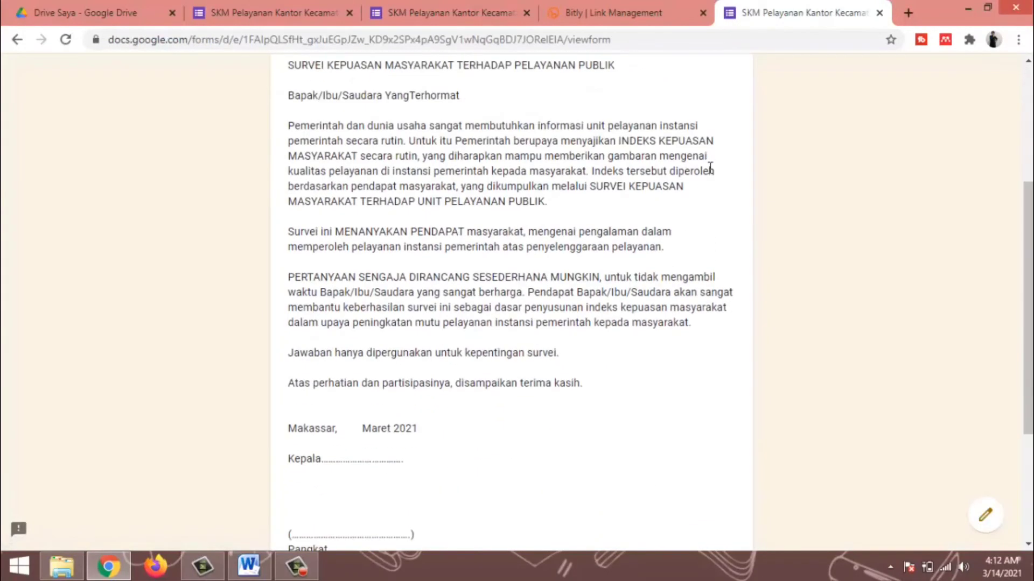
{"action": "scroll", "coordinate": [710, 169], "scroll_direction": "down", "scroll_amount": 3}
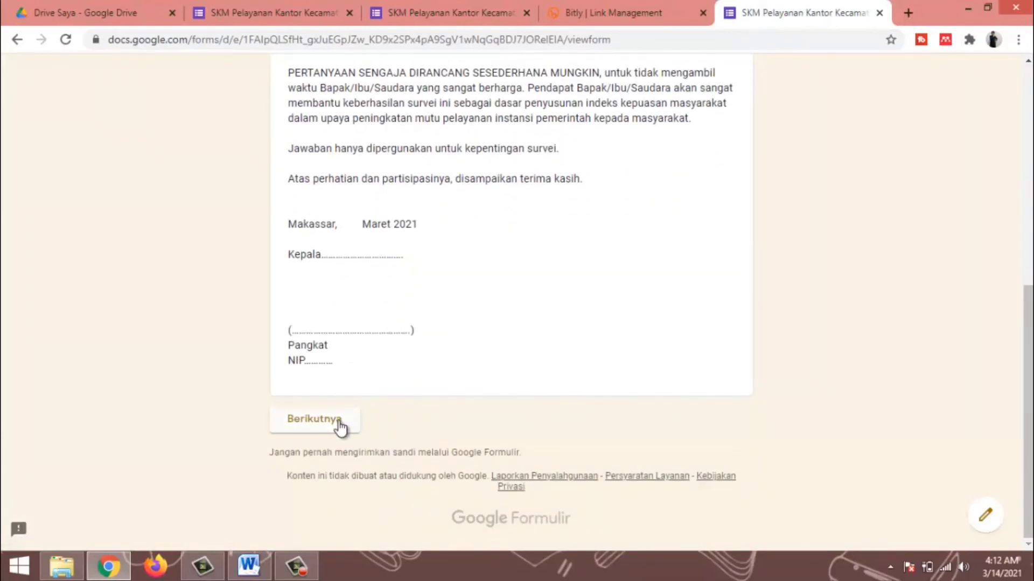
Complete the respondent data section with Umur 34, Laki-laki, S2 and Pelajar/Mahasiswa, and continue to the opinion section
{"action": "left_click", "coordinate": [339, 425]}
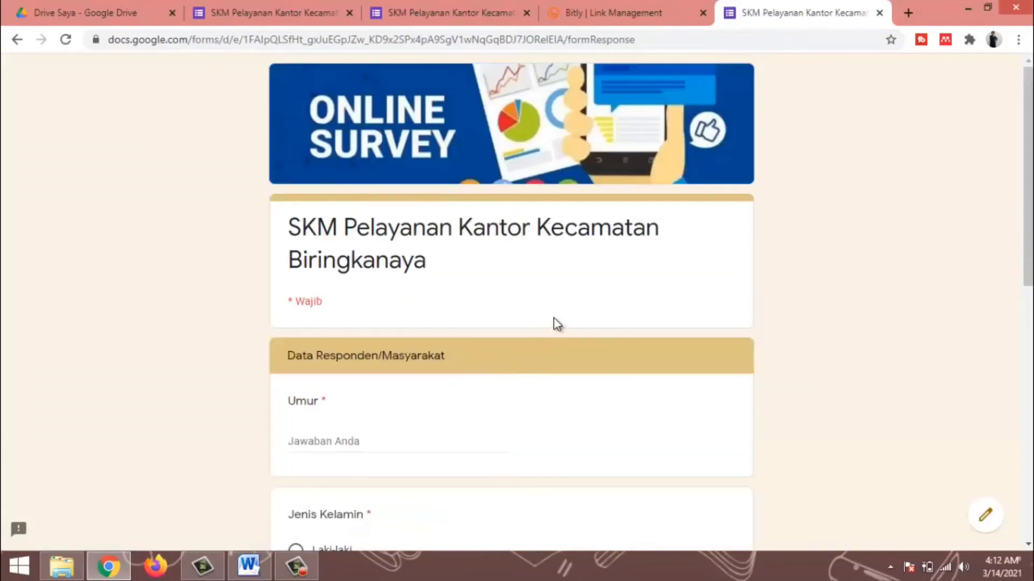
{"action": "scroll", "coordinate": [555, 319], "scroll_direction": "down", "scroll_amount": 2}
{"action": "left_click", "coordinate": [361, 290]}
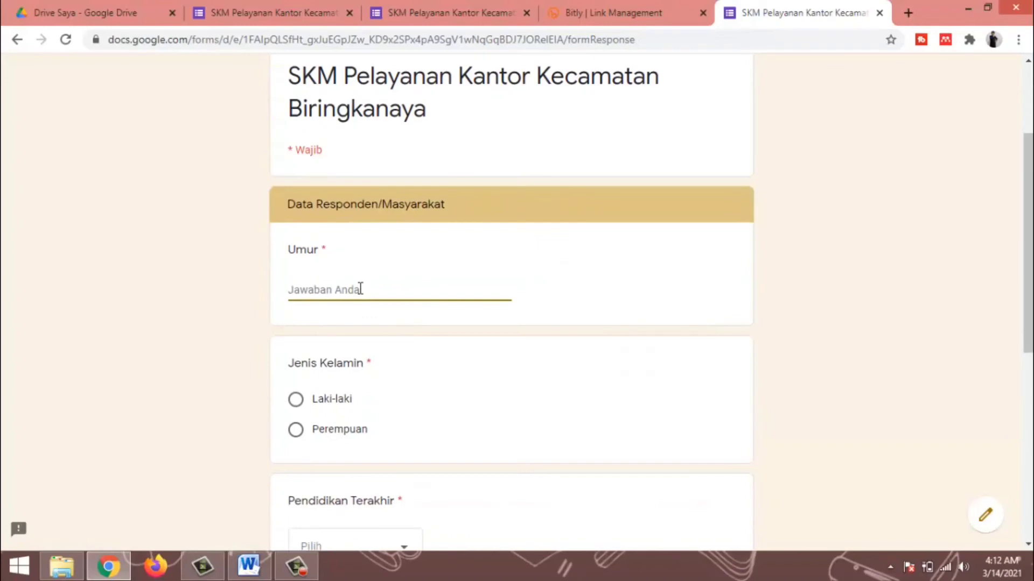
{"action": "type", "text": "34"}
{"action": "left_click", "coordinate": [315, 405]}
{"action": "scroll", "coordinate": [387, 350], "scroll_direction": "down", "scroll_amount": 4}
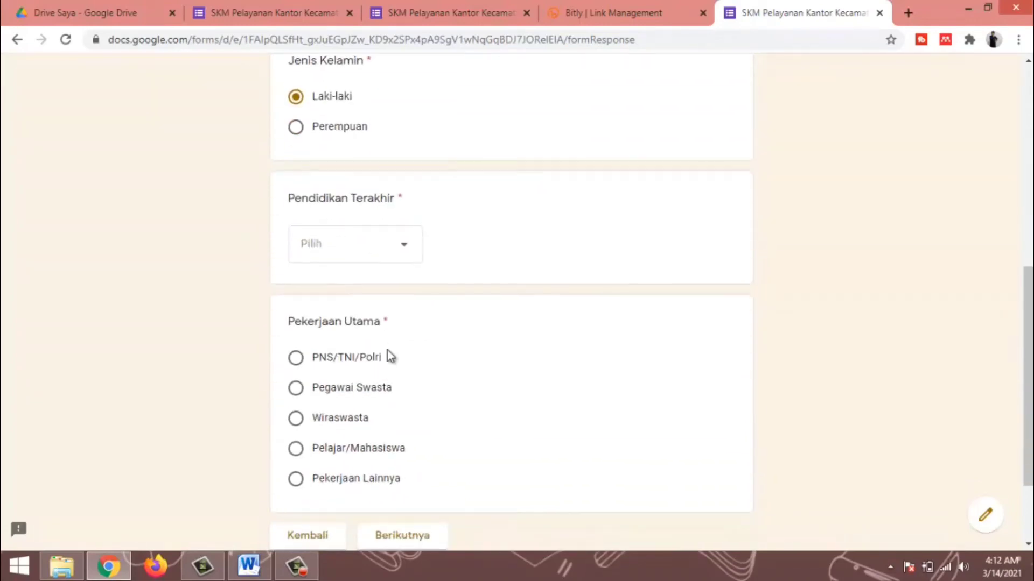
{"action": "left_click", "coordinate": [394, 257]}
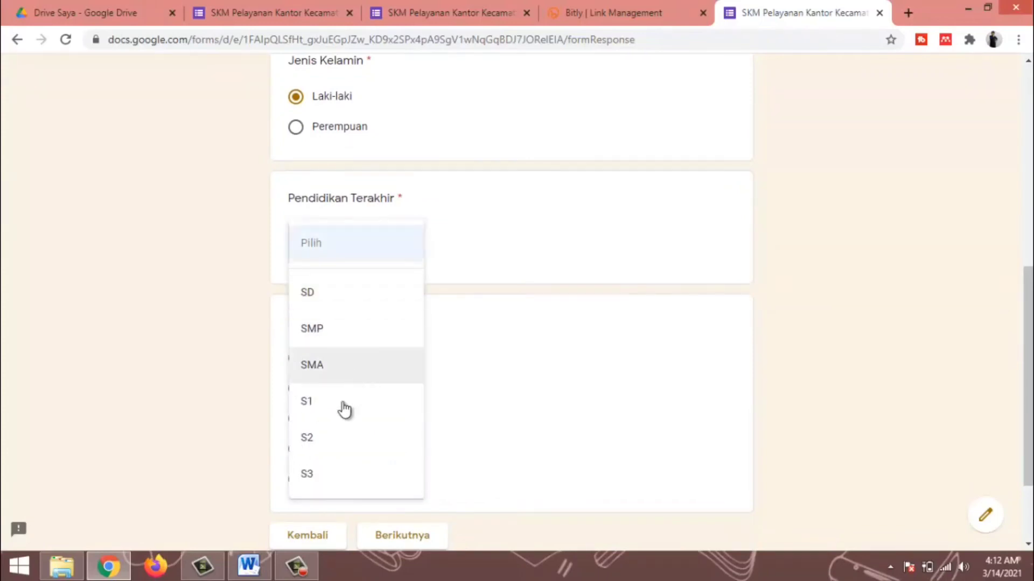
{"action": "left_click", "coordinate": [330, 441]}
{"action": "scroll", "coordinate": [437, 396], "scroll_direction": "down", "scroll_amount": 2}
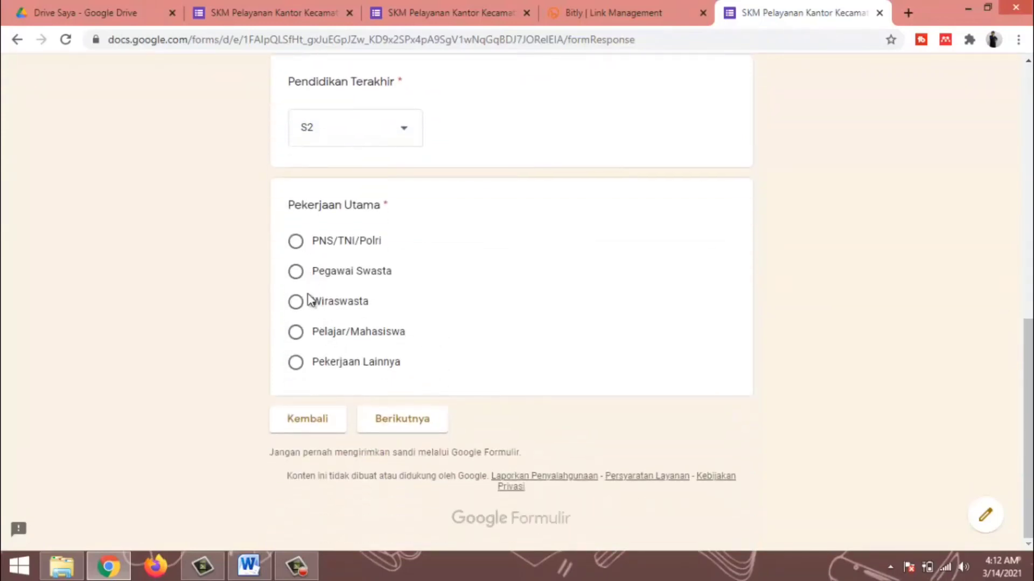
{"action": "left_click", "coordinate": [397, 433]}
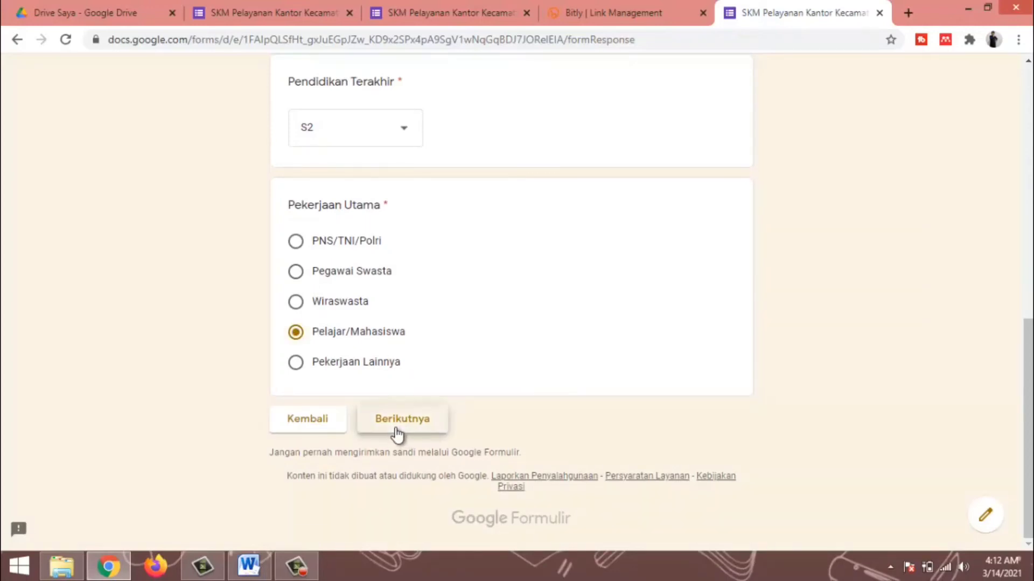
Answer the procedure question with Kurang Mudah and the staff discipline question with Disiplin, and submit the response
{"action": "scroll", "coordinate": [496, 383], "scroll_direction": "down", "scroll_amount": 3}
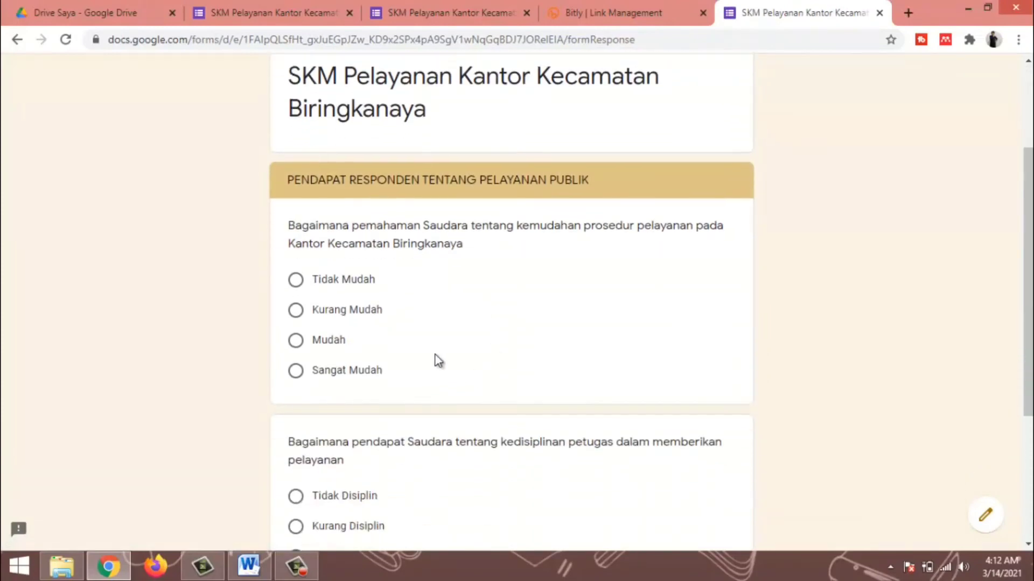
{"action": "left_click", "coordinate": [310, 312]}
{"action": "scroll", "coordinate": [347, 338], "scroll_direction": "down", "scroll_amount": 4}
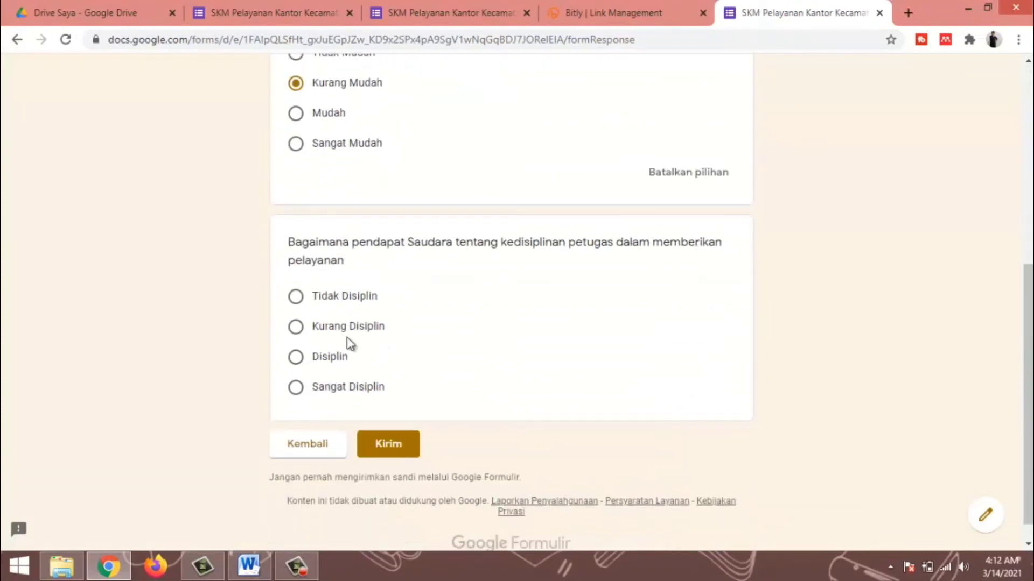
{"action": "left_click", "coordinate": [296, 358]}
{"action": "scroll", "coordinate": [490, 438], "scroll_direction": "down", "scroll_amount": 1}
{"action": "left_click", "coordinate": [393, 423]}
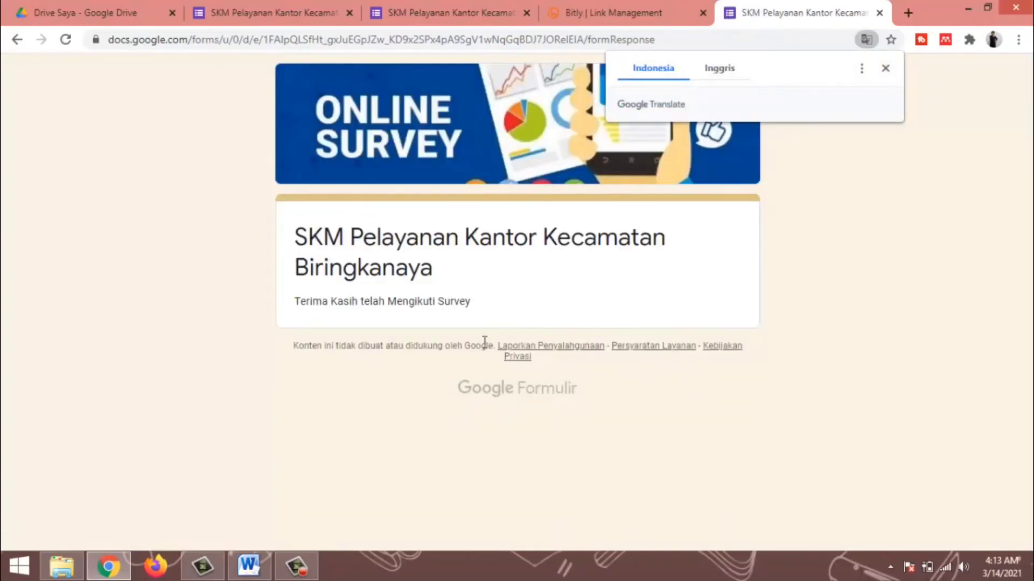
{"action": "left_click", "coordinate": [885, 70]}
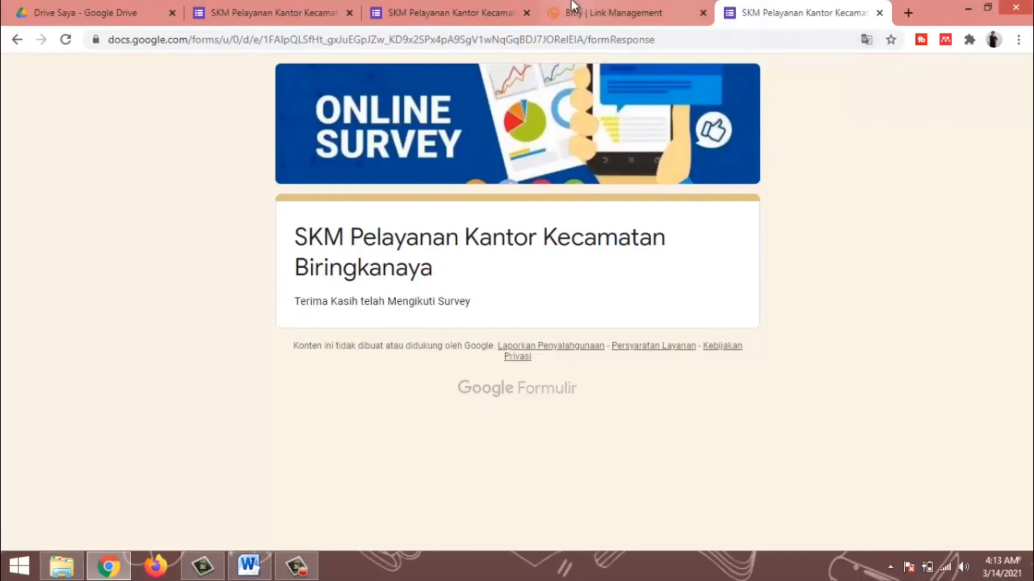
Return to the form editor, close the sending dialog, and examine the summary charts of the form's responses
{"action": "left_click", "coordinate": [295, 10]}
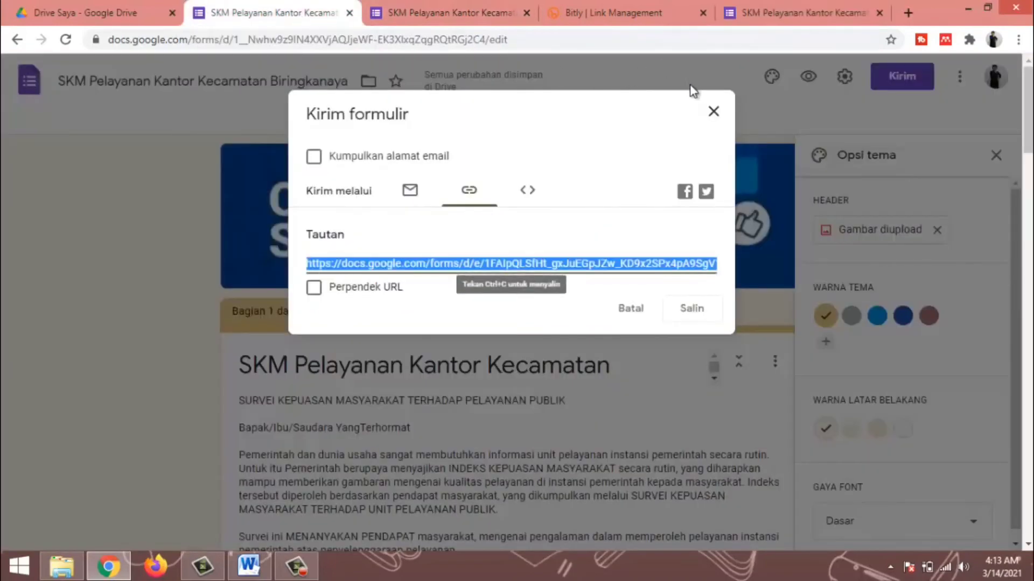
{"action": "left_click", "coordinate": [714, 112]}
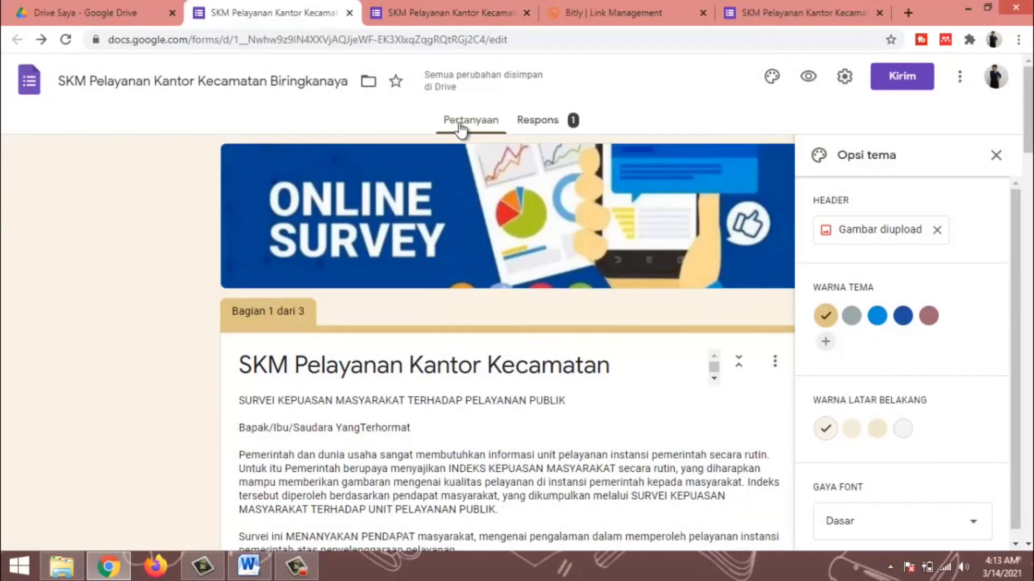
{"action": "left_click", "coordinate": [545, 125]}
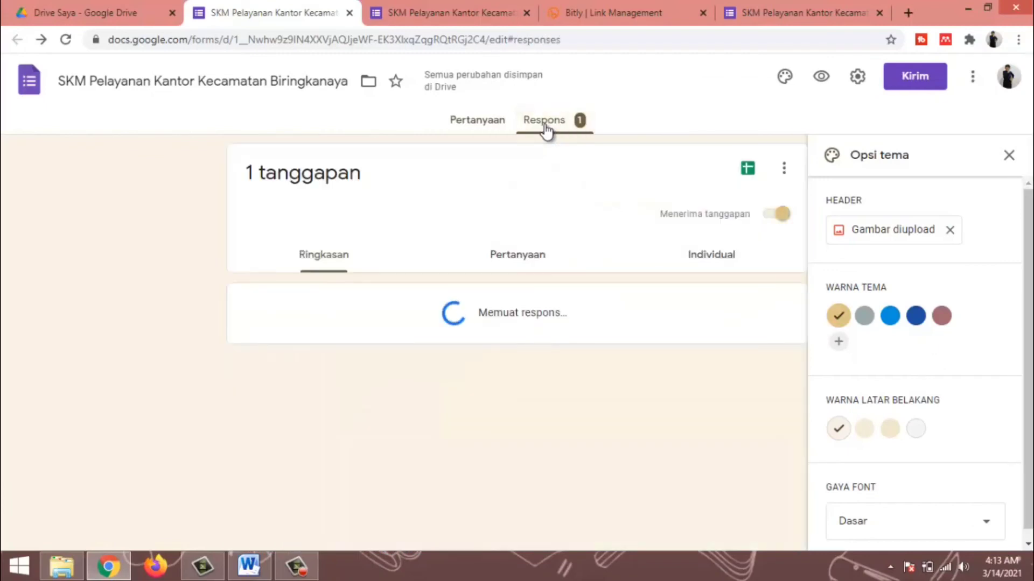
{"action": "scroll", "coordinate": [655, 247], "scroll_direction": "down", "scroll_amount": 10}
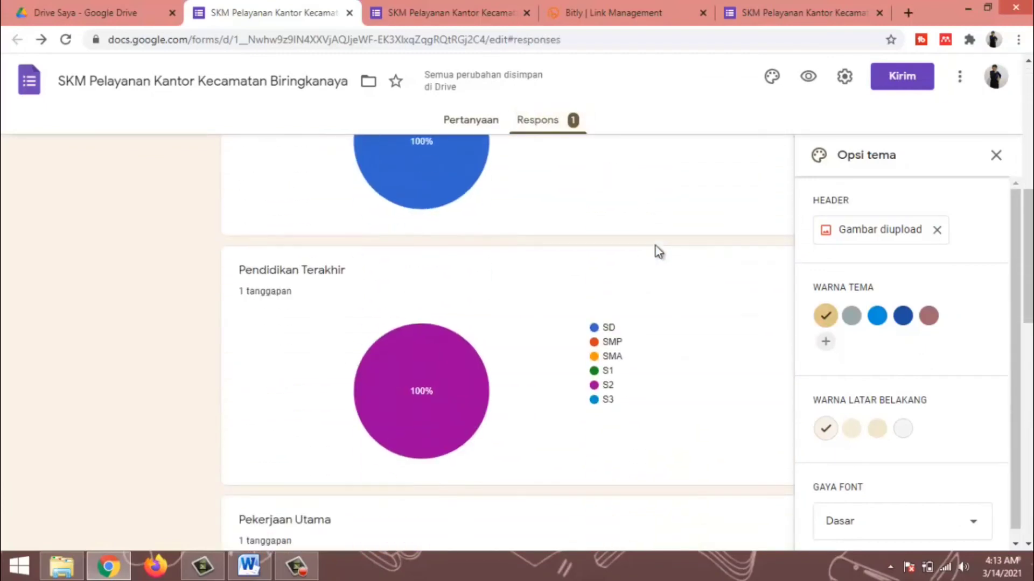
{"action": "scroll", "coordinate": [654, 247], "scroll_direction": "down", "scroll_amount": 7}
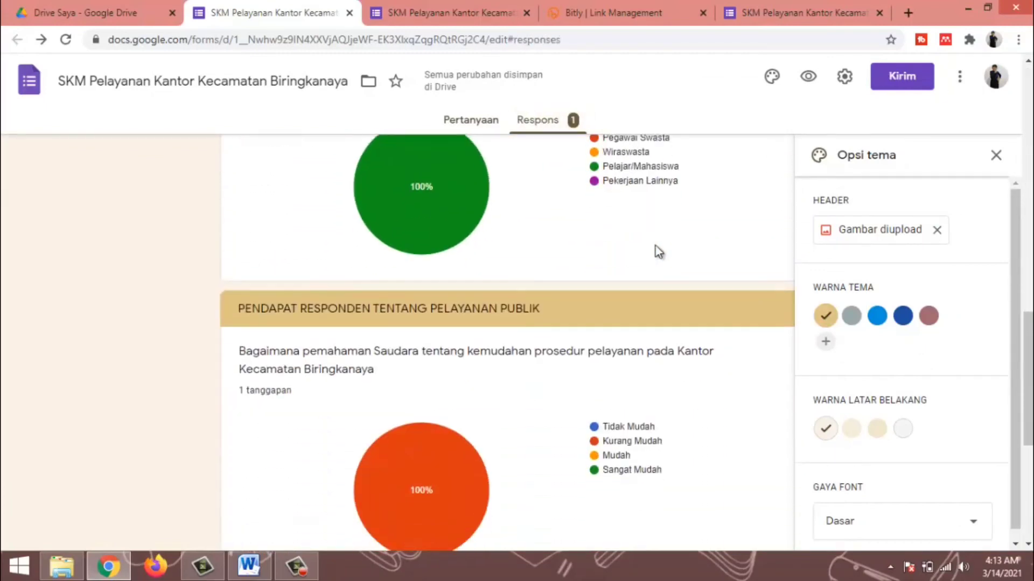
{"action": "scroll", "coordinate": [654, 246], "scroll_direction": "down", "scroll_amount": 4}
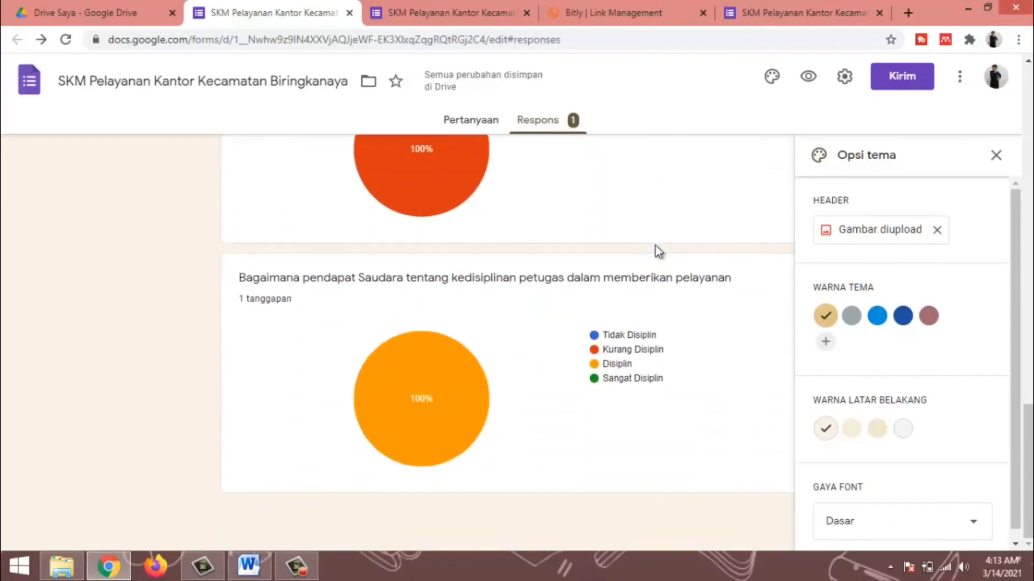
{"action": "scroll", "coordinate": [654, 247], "scroll_direction": "up", "scroll_amount": 12}
{"action": "scroll", "coordinate": [655, 246], "scroll_direction": "up", "scroll_amount": 8}
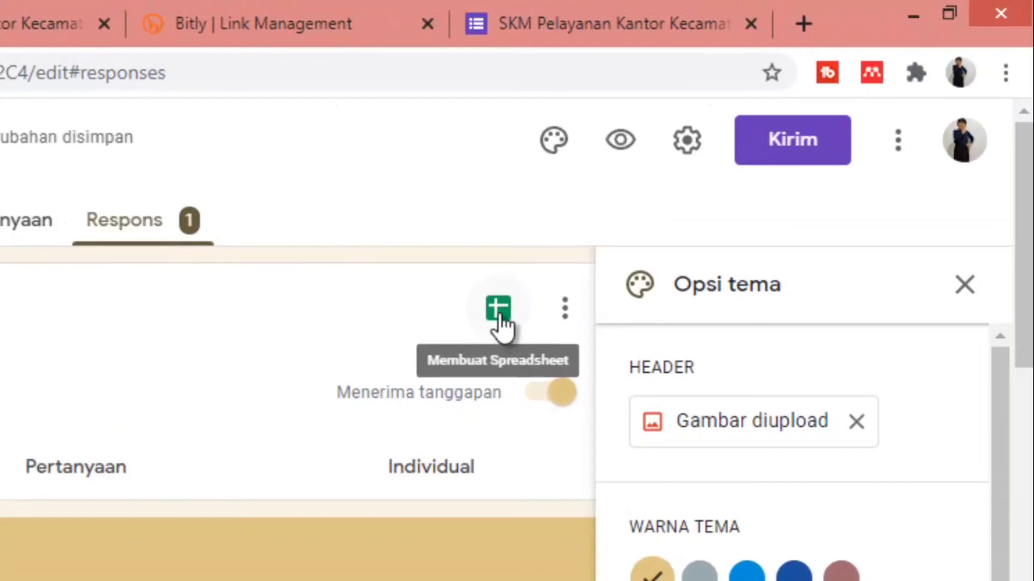
Create a new spreadsheet for the form responses and view the recent files in Google Drive
{"action": "left_click", "coordinate": [499, 311]}
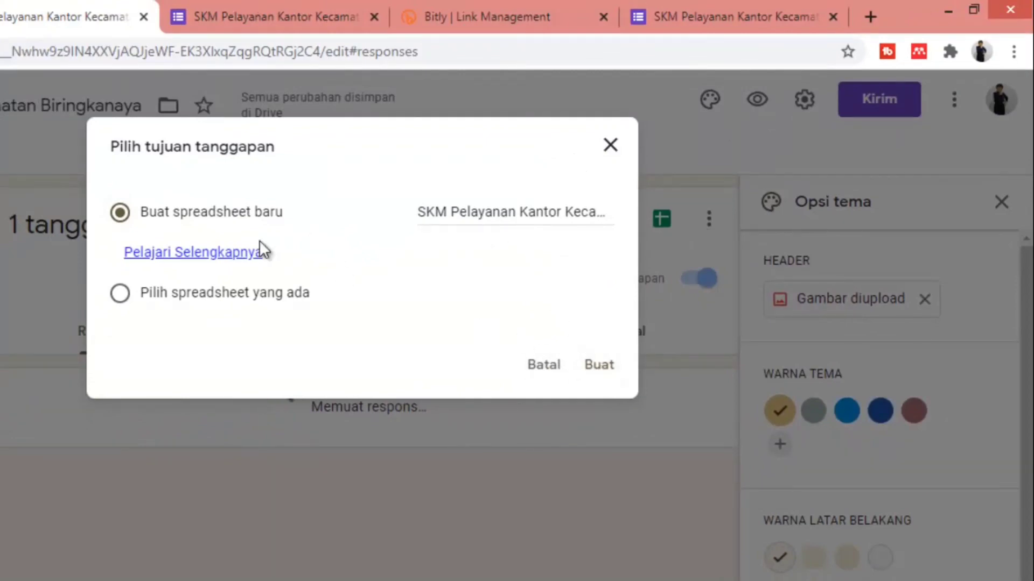
{"action": "left_click", "coordinate": [595, 363]}
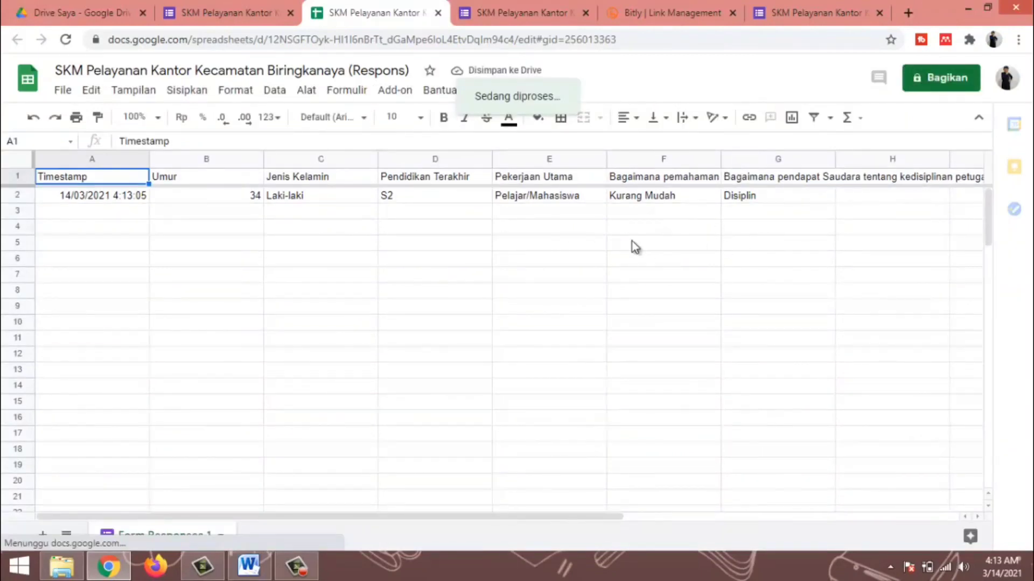
{"action": "left_click", "coordinate": [81, 12]}
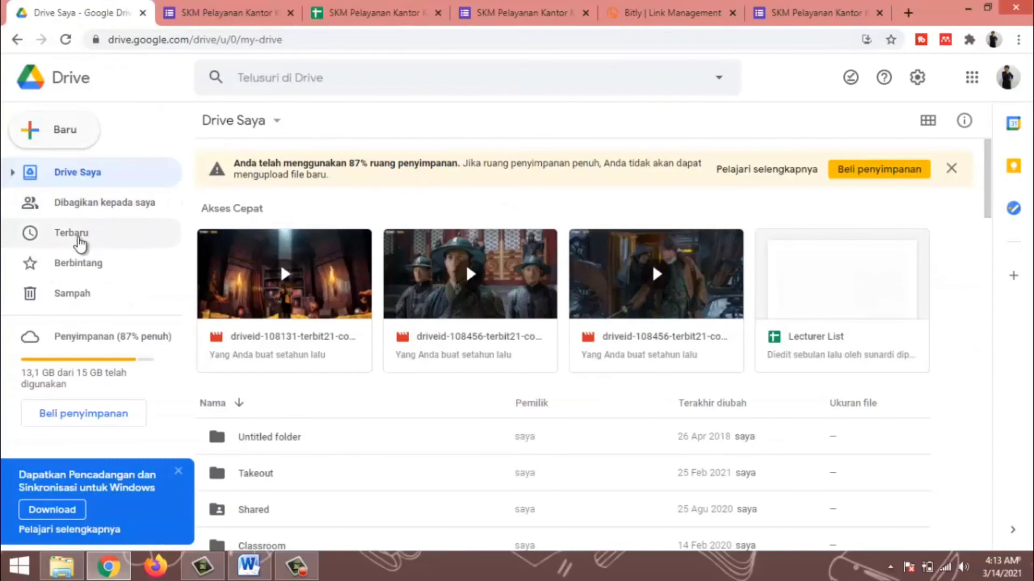
{"action": "left_click", "coordinate": [79, 239]}
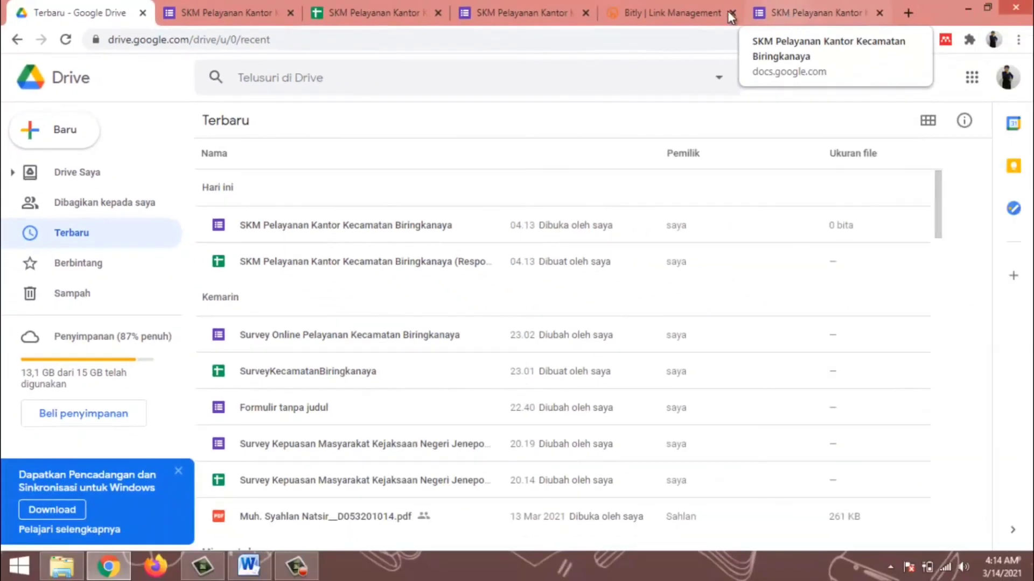
{"action": "left_click", "coordinate": [802, 15]}
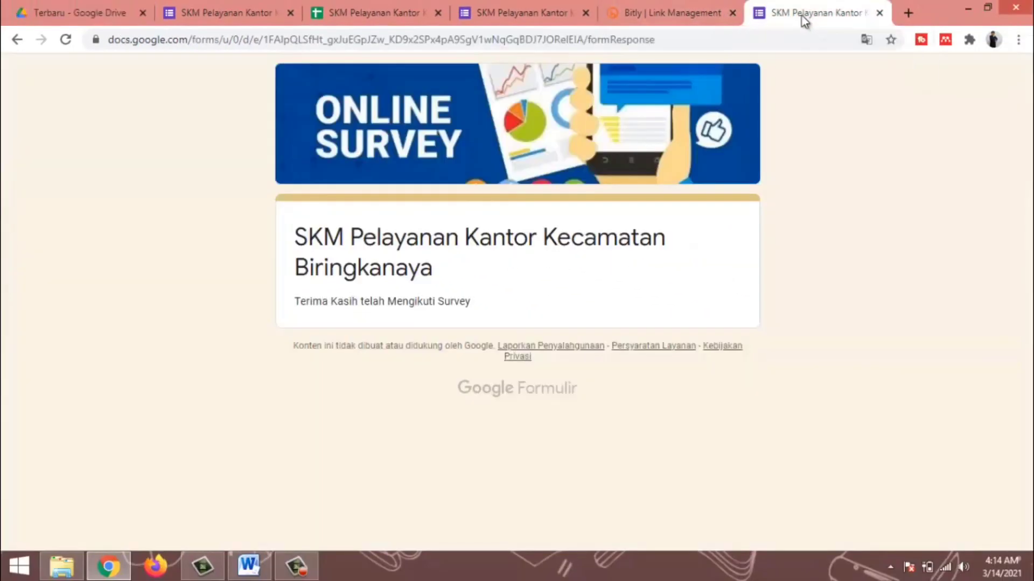
{"action": "left_click", "coordinate": [908, 14]}
{"action": "type", "text": "http://bit.ly/SurveyPelayananBiringkanaya"}
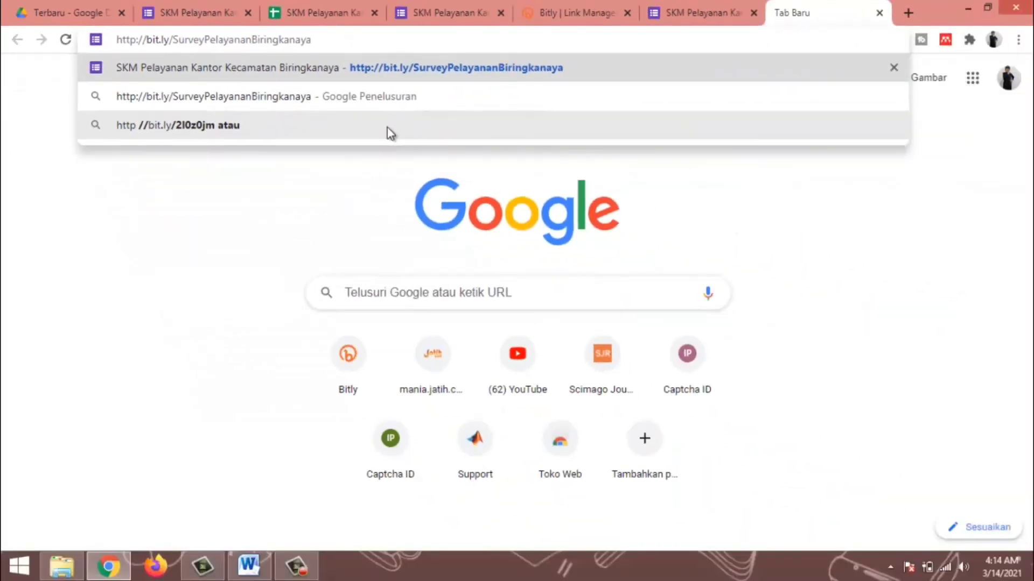
{"action": "key", "text": "Return"}
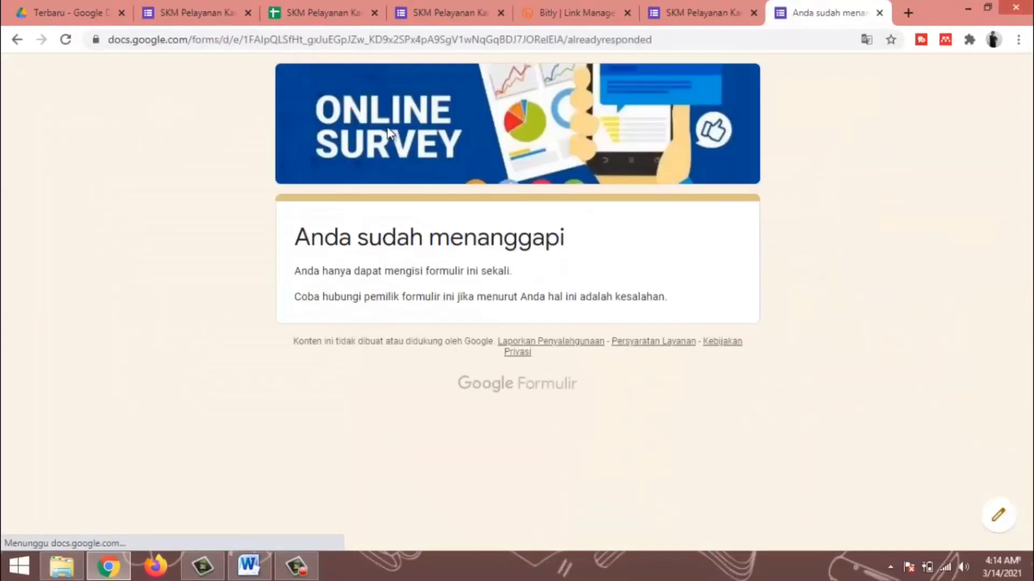